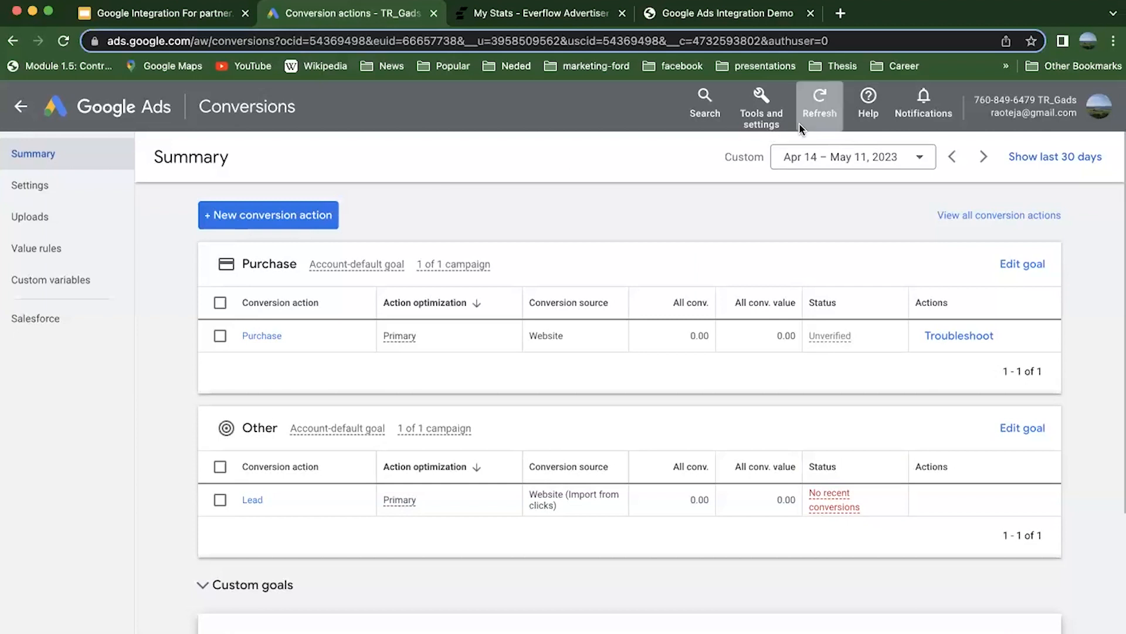
- Go to the account's conversions summary and start a new conversion action
{"action": "left_click", "coordinate": [764, 118]}
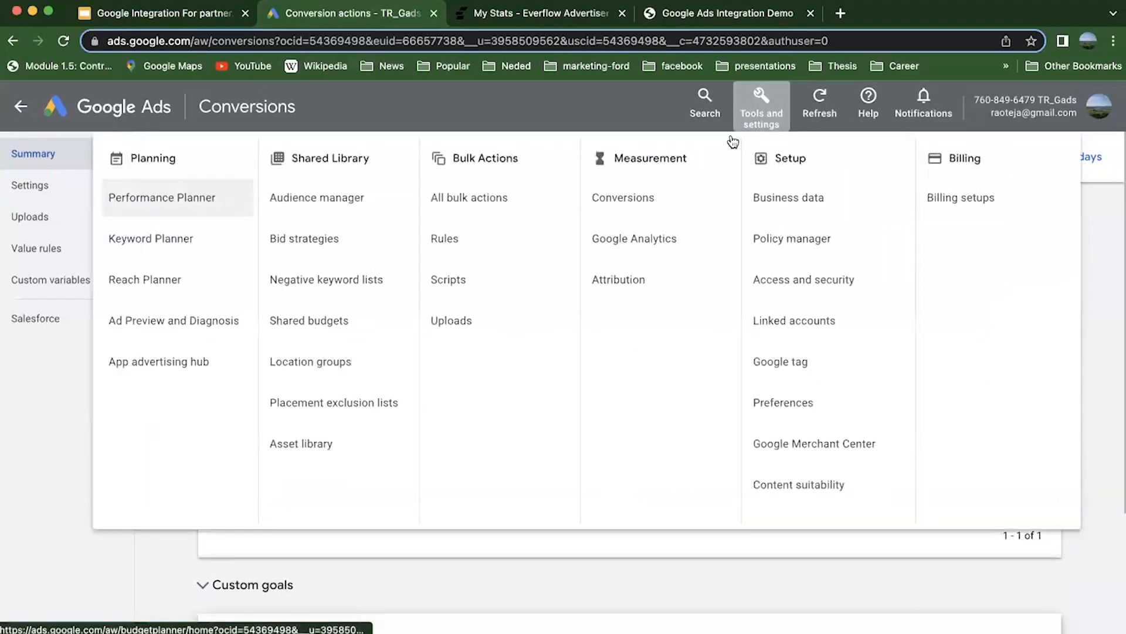
{"action": "left_click", "coordinate": [658, 202]}
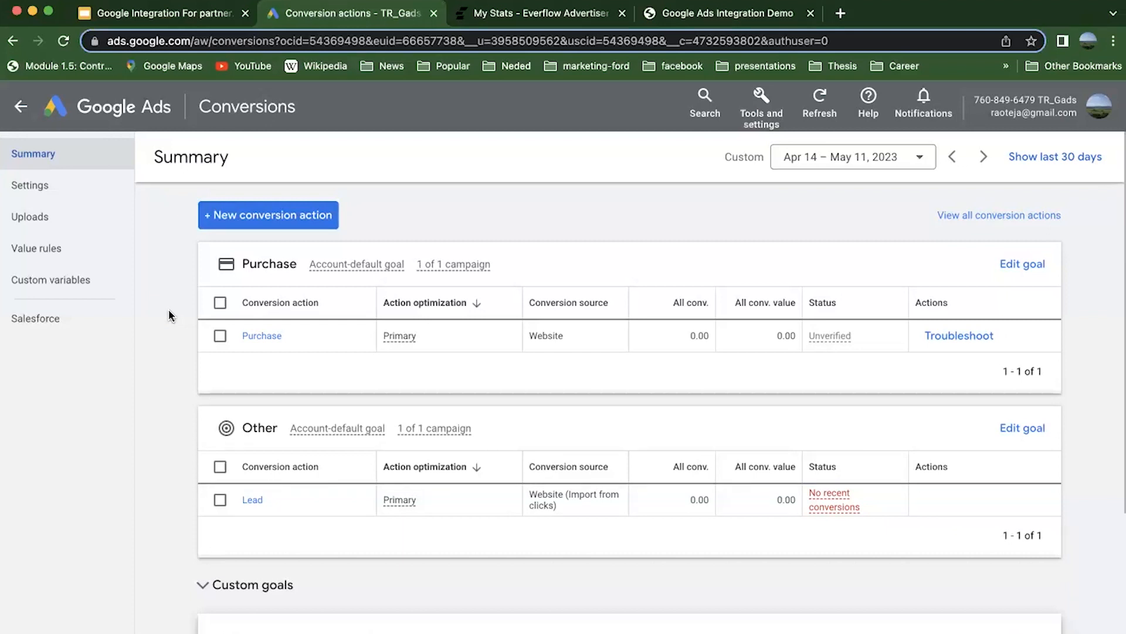
{"action": "left_click", "coordinate": [271, 221]}
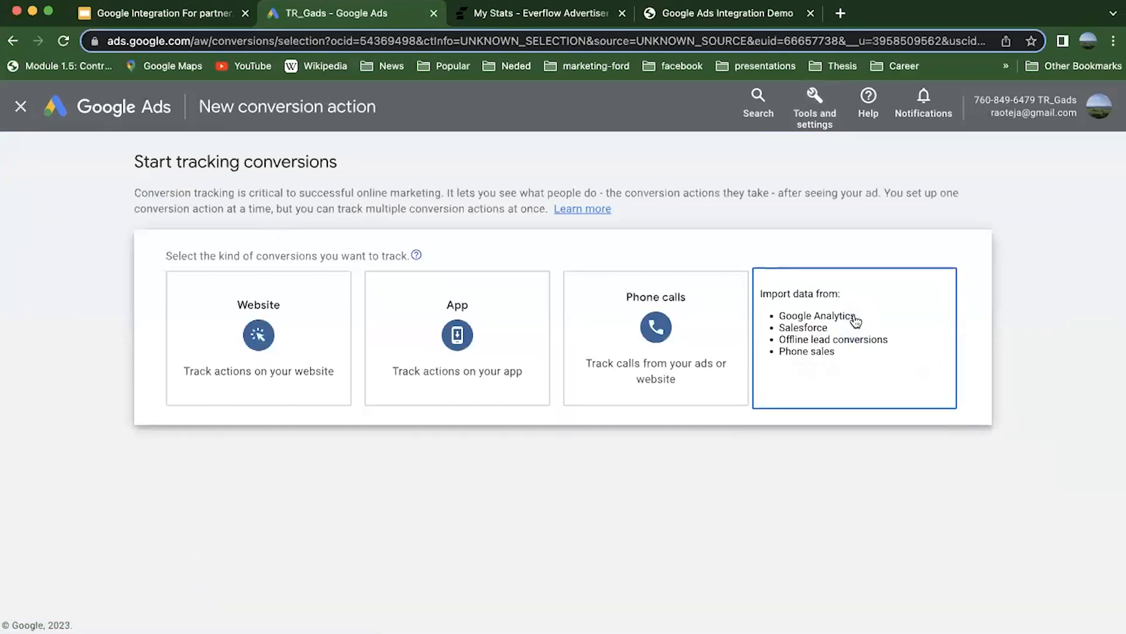
- Choose Import as the conversion kind, with other data sources or CRMs tracking conversions from clicks, and continue to the action settings
{"action": "left_click", "coordinate": [857, 321]}
{"action": "scroll", "coordinate": [429, 554], "scroll_direction": "down", "scroll_amount": 1}
{"action": "scroll", "coordinate": [430, 554], "scroll_direction": "down", "scroll_amount": 2}
{"action": "left_click", "coordinate": [233, 499]}
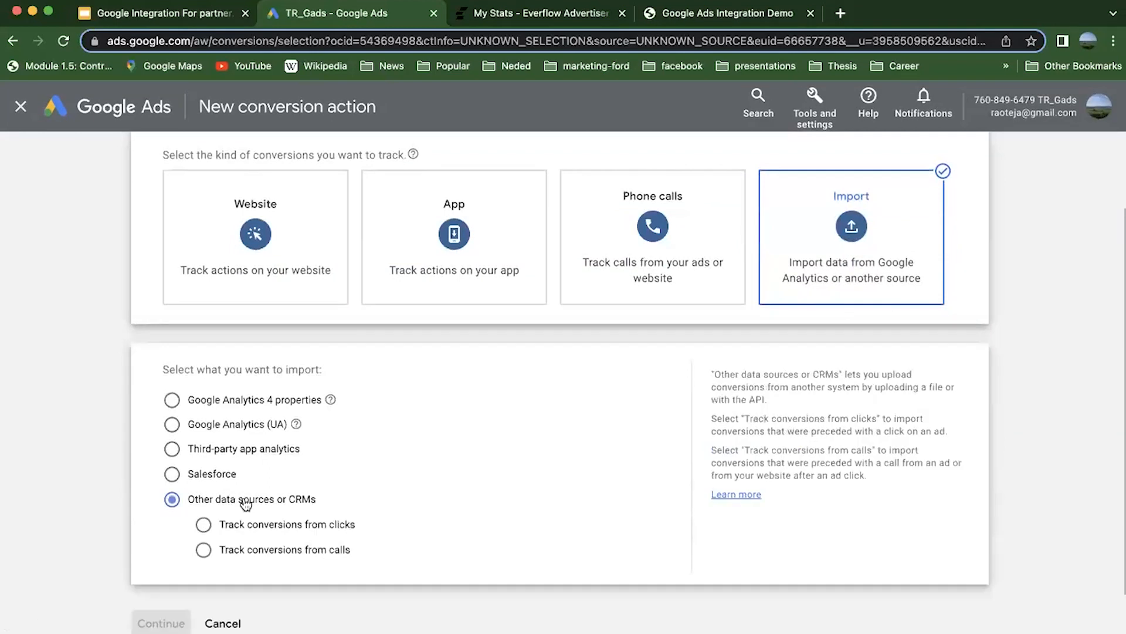
{"action": "left_click", "coordinate": [278, 522]}
{"action": "scroll", "coordinate": [441, 518], "scroll_direction": "down", "scroll_amount": 1}
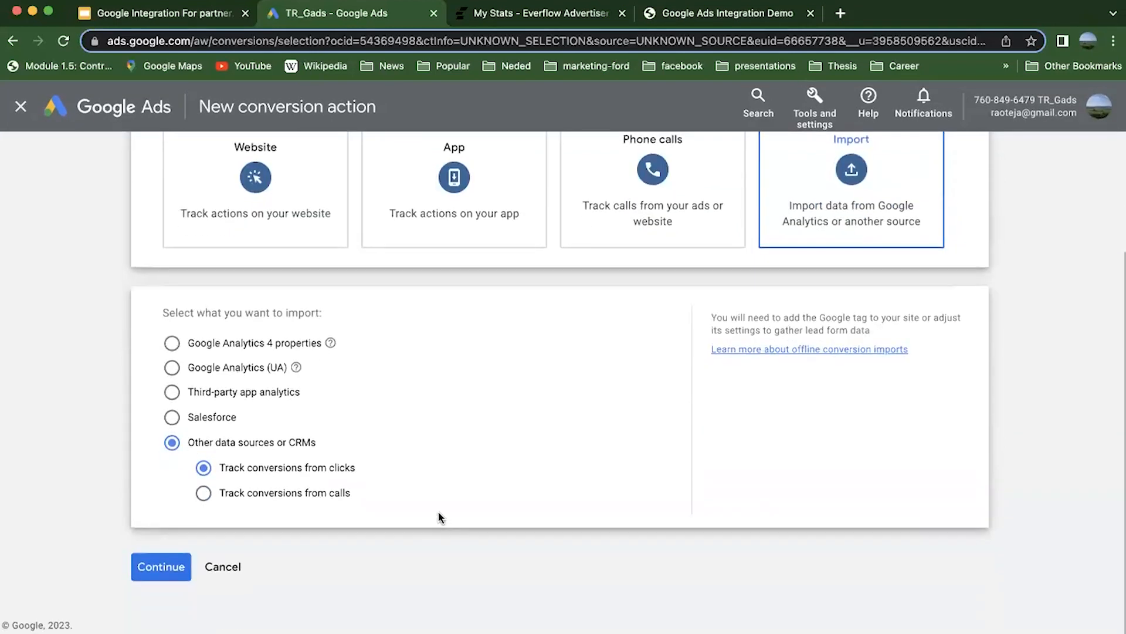
{"action": "left_click", "coordinate": [163, 570]}
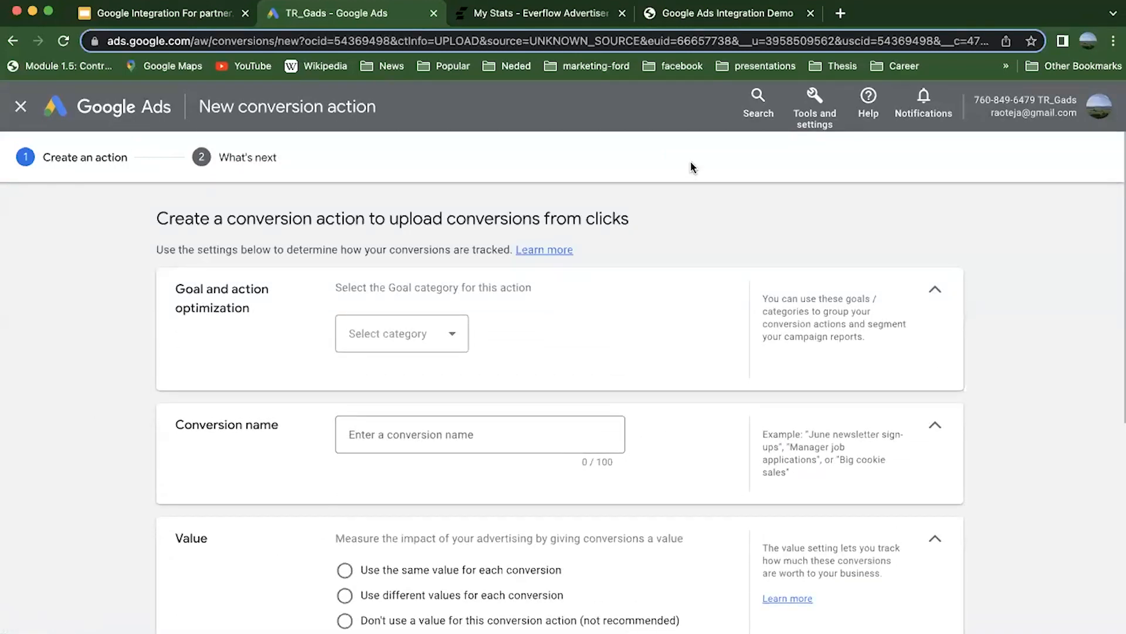
- Set the goal category of the new conversion action to Purchase
{"action": "left_click", "coordinate": [449, 329]}
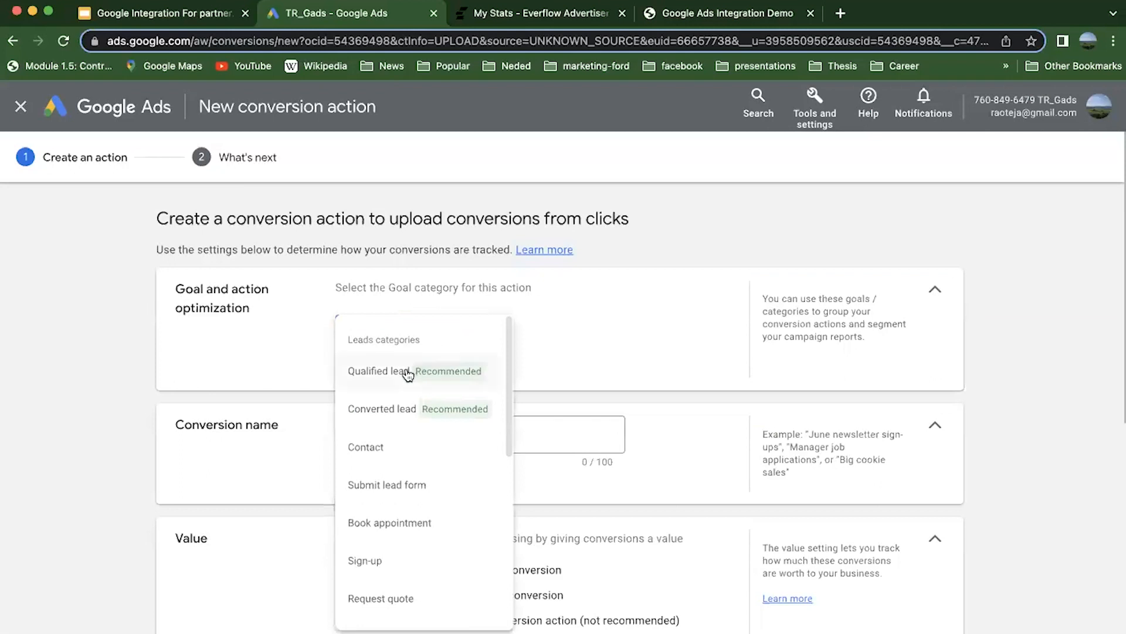
{"action": "scroll", "coordinate": [415, 454], "scroll_direction": "down", "scroll_amount": 10}
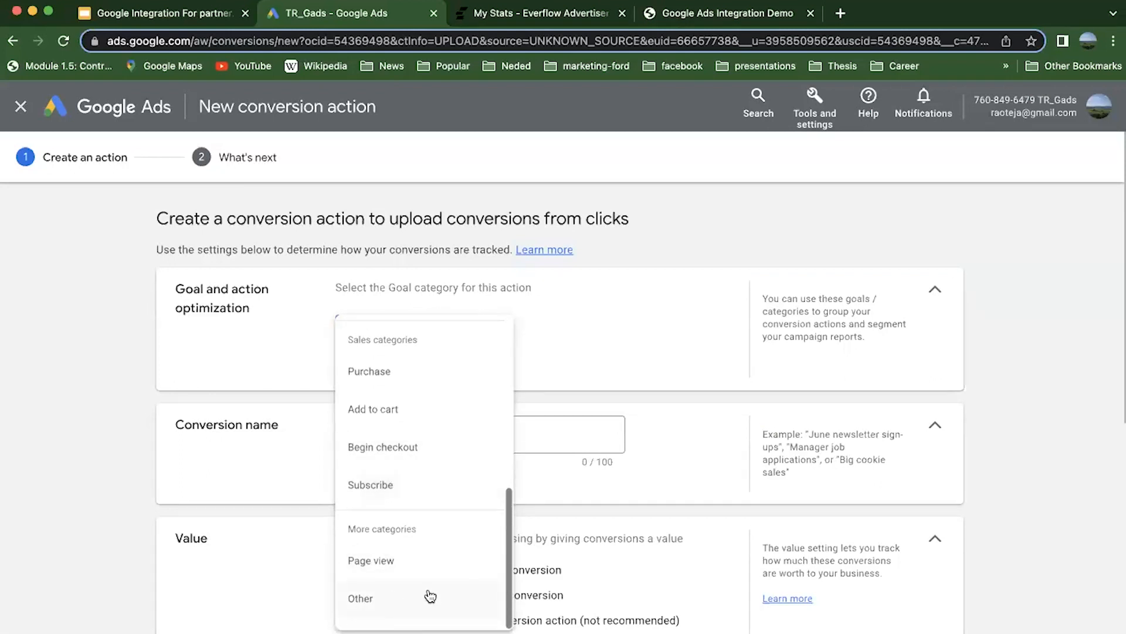
{"action": "scroll", "coordinate": [417, 447], "scroll_direction": "up", "scroll_amount": 5}
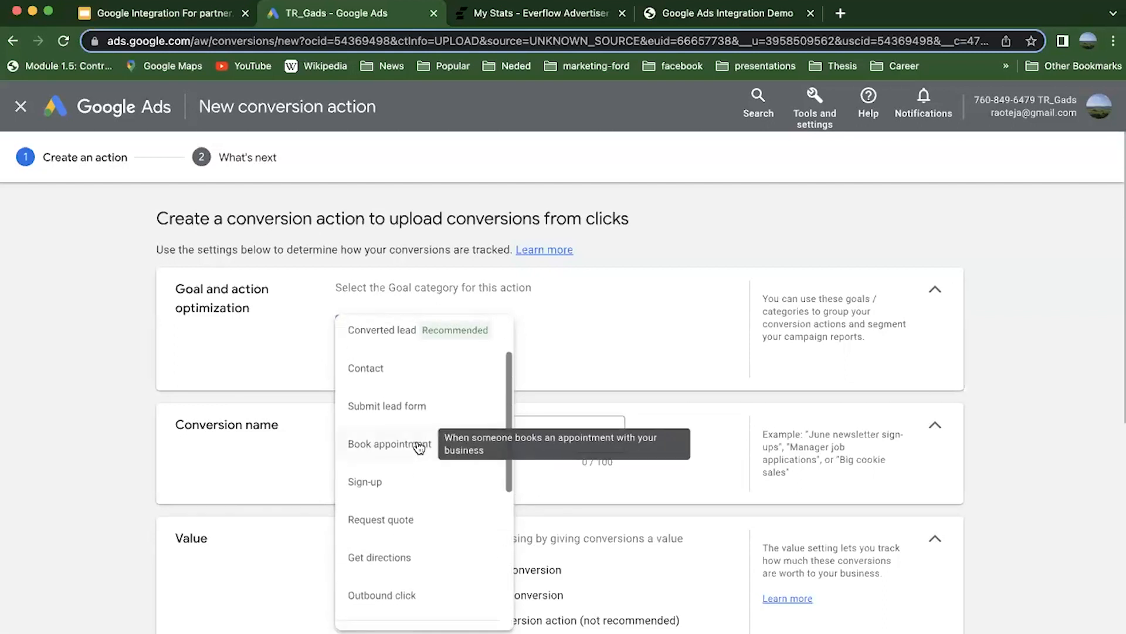
{"action": "scroll", "coordinate": [419, 447], "scroll_direction": "down", "scroll_amount": 5}
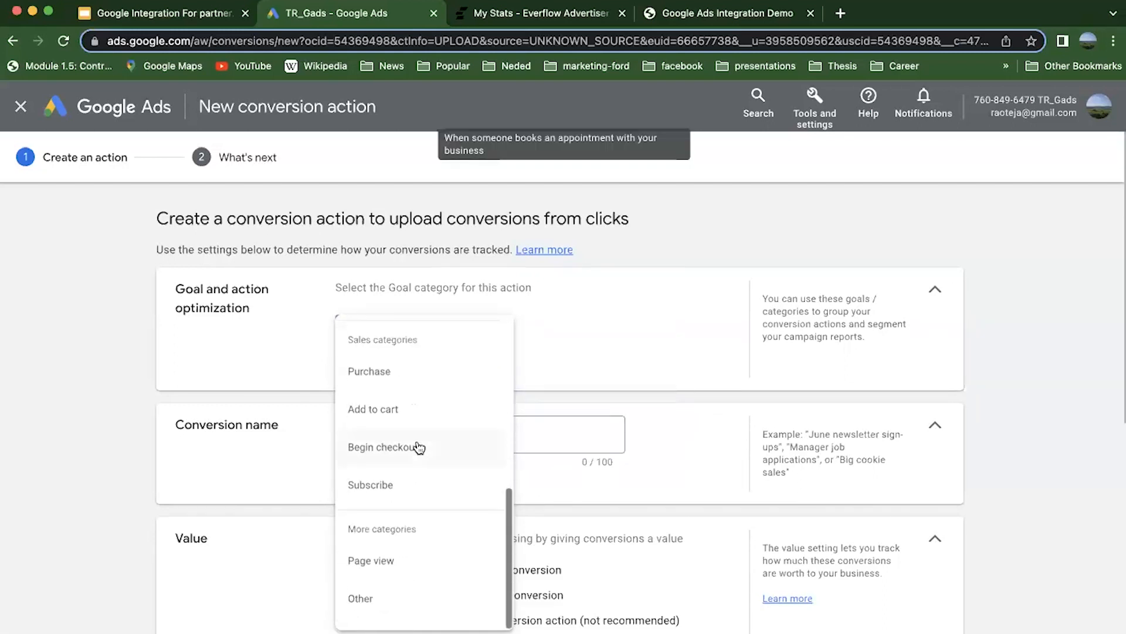
{"action": "left_click", "coordinate": [417, 384]}
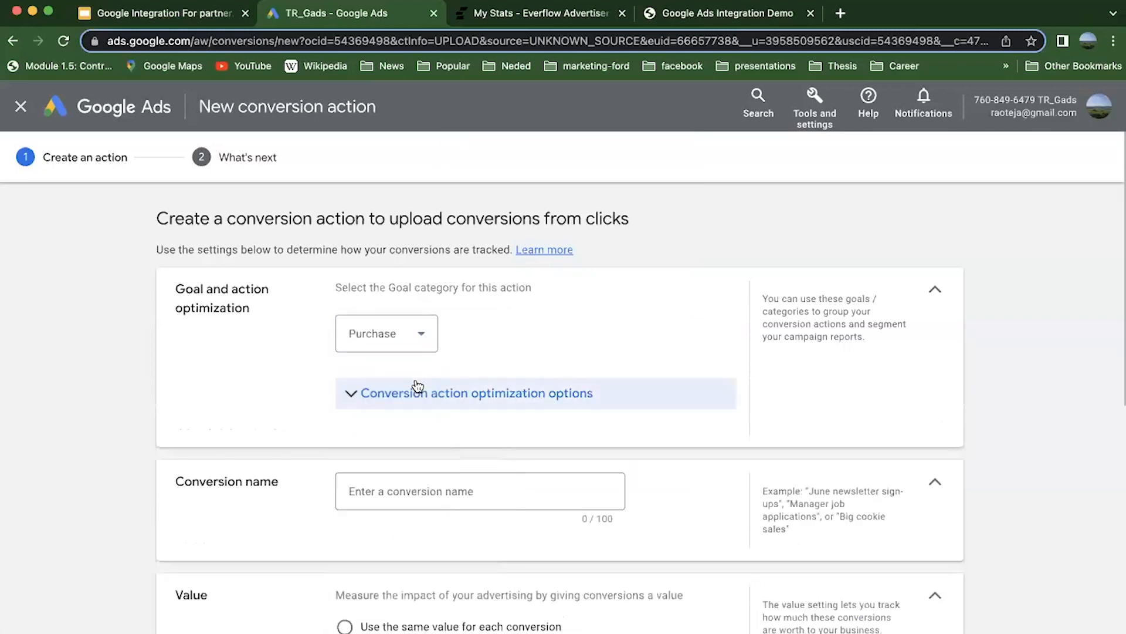
- Name the conversion action "purchase"
{"action": "scroll", "coordinate": [284, 407], "scroll_direction": "down", "scroll_amount": 4}
{"action": "left_click", "coordinate": [373, 260]}
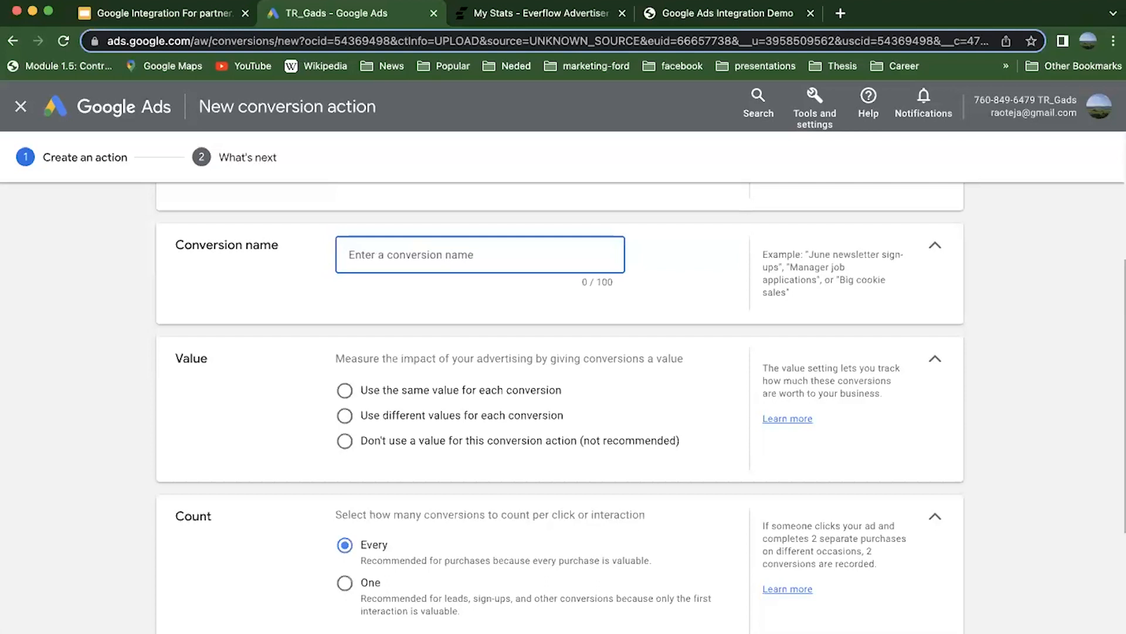
{"action": "type", "text": "purchase"}
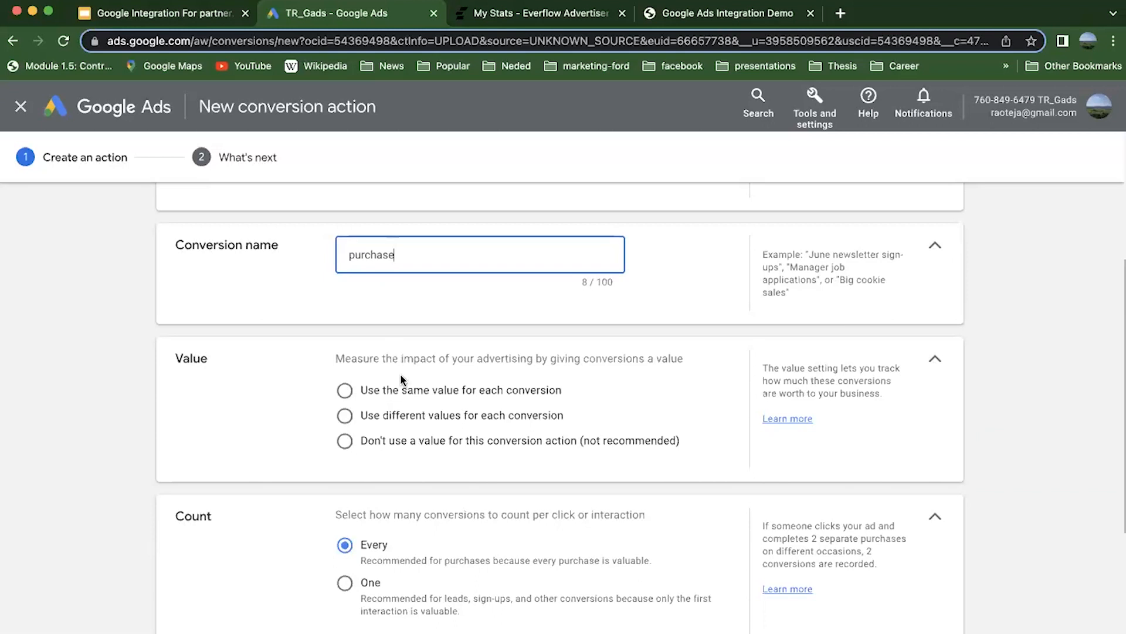
- Set the conversion value to use different values for each conversion and review the count, conversion window and attribution settings
{"action": "left_click", "coordinate": [402, 390]}
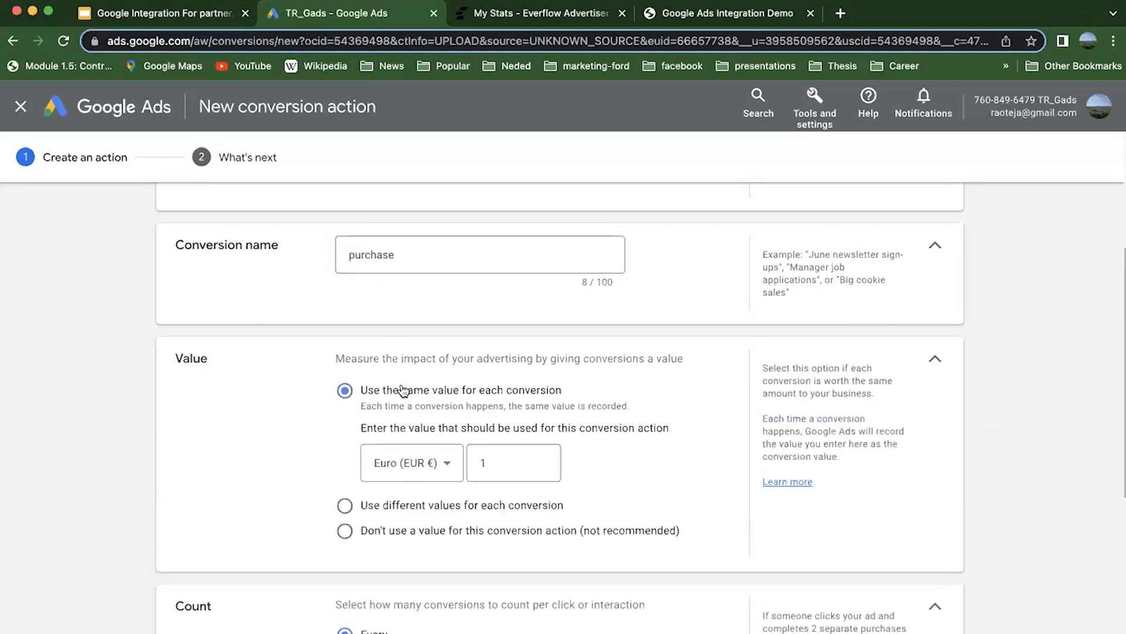
{"action": "left_click", "coordinate": [403, 510]}
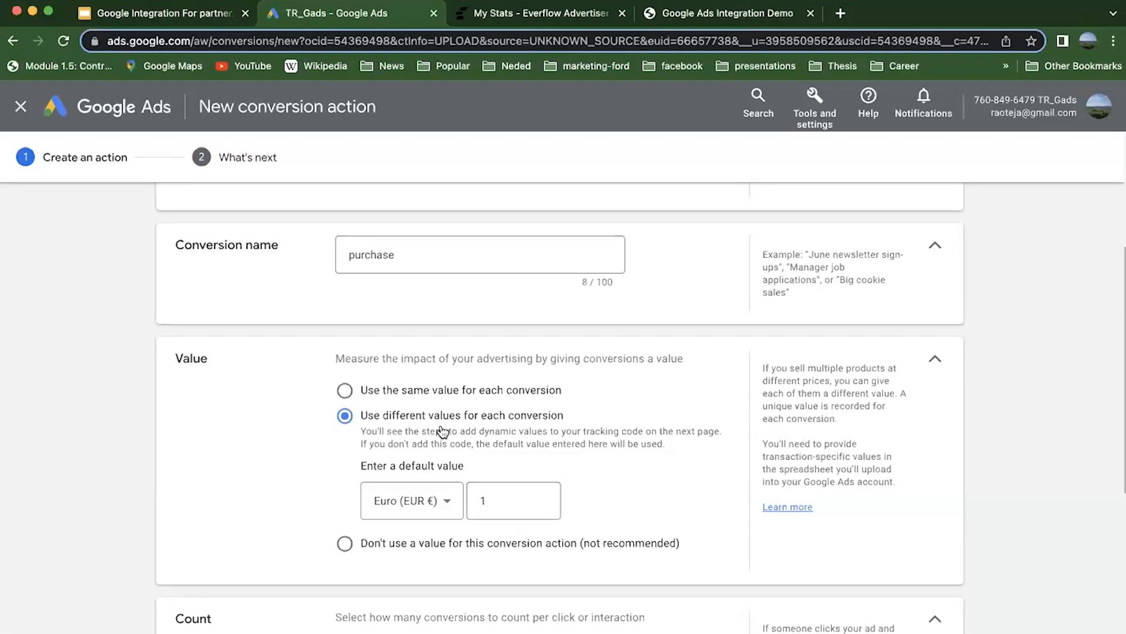
{"action": "scroll", "coordinate": [443, 432], "scroll_direction": "down", "scroll_amount": 5}
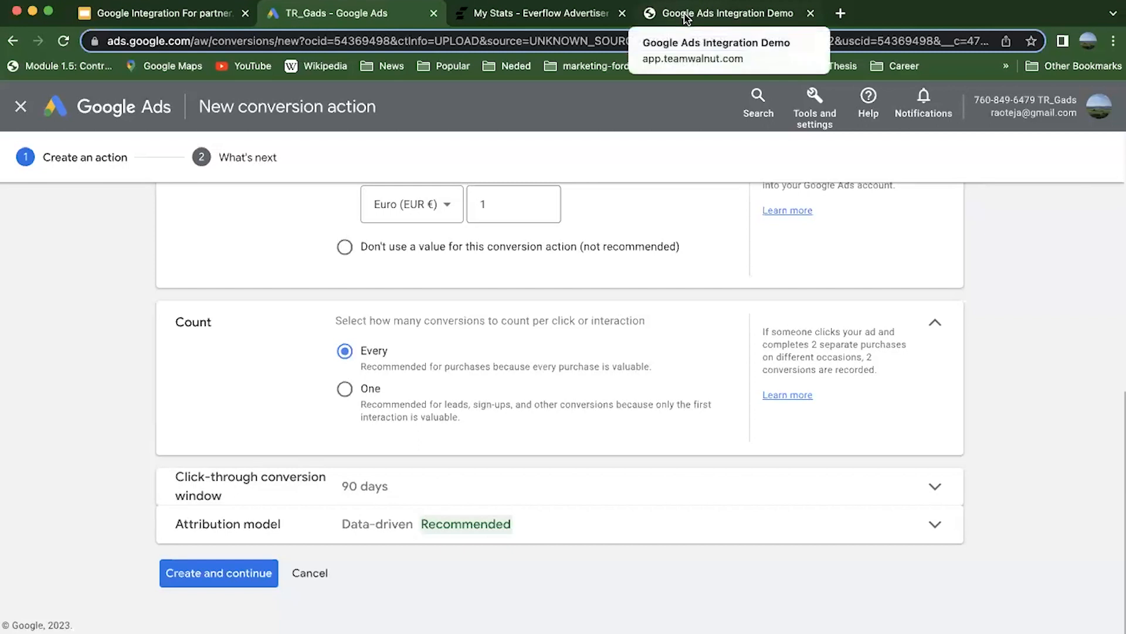
- Switch to Everflow and open the "test for webinar" configuration of the Google Ads integration for editing
{"action": "left_click", "coordinate": [539, 13]}
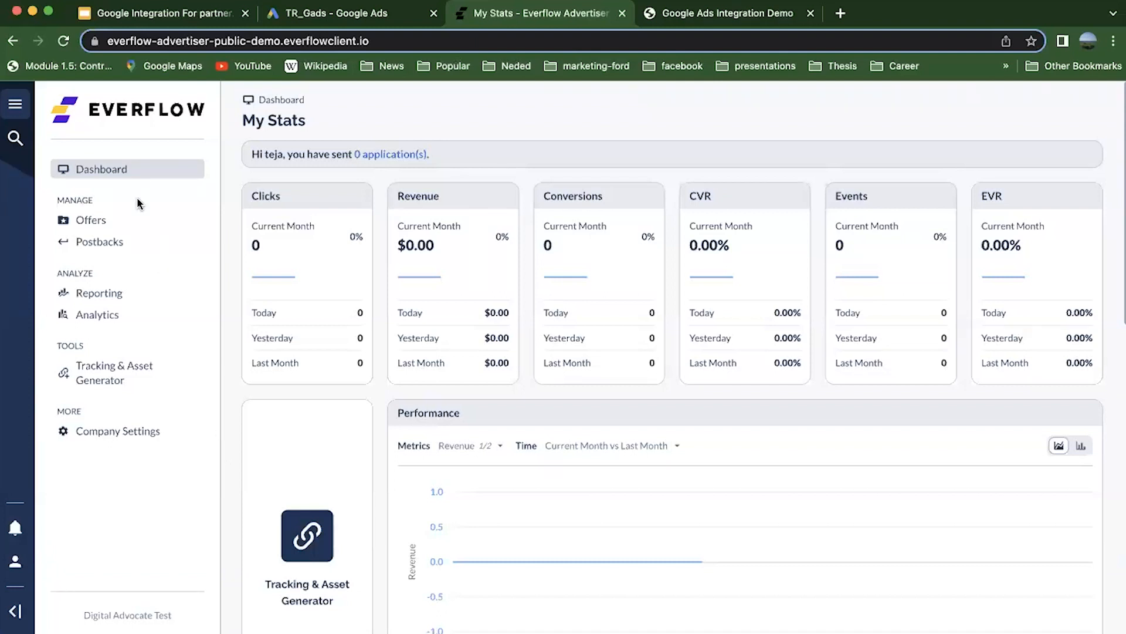
{"action": "left_click", "coordinate": [138, 444]}
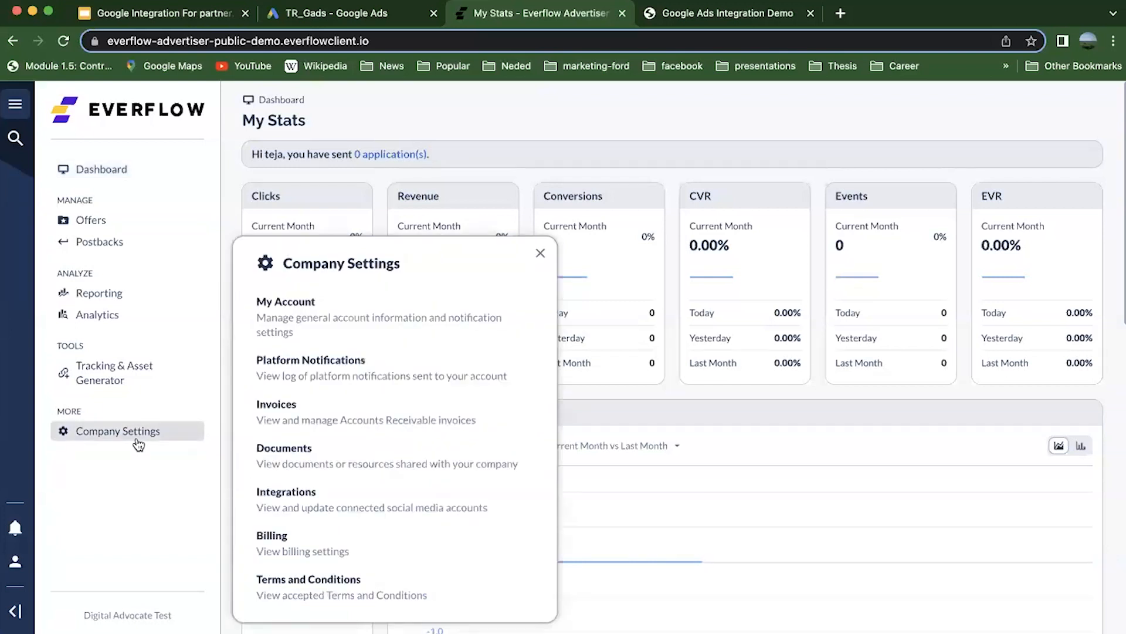
{"action": "left_click", "coordinate": [344, 507]}
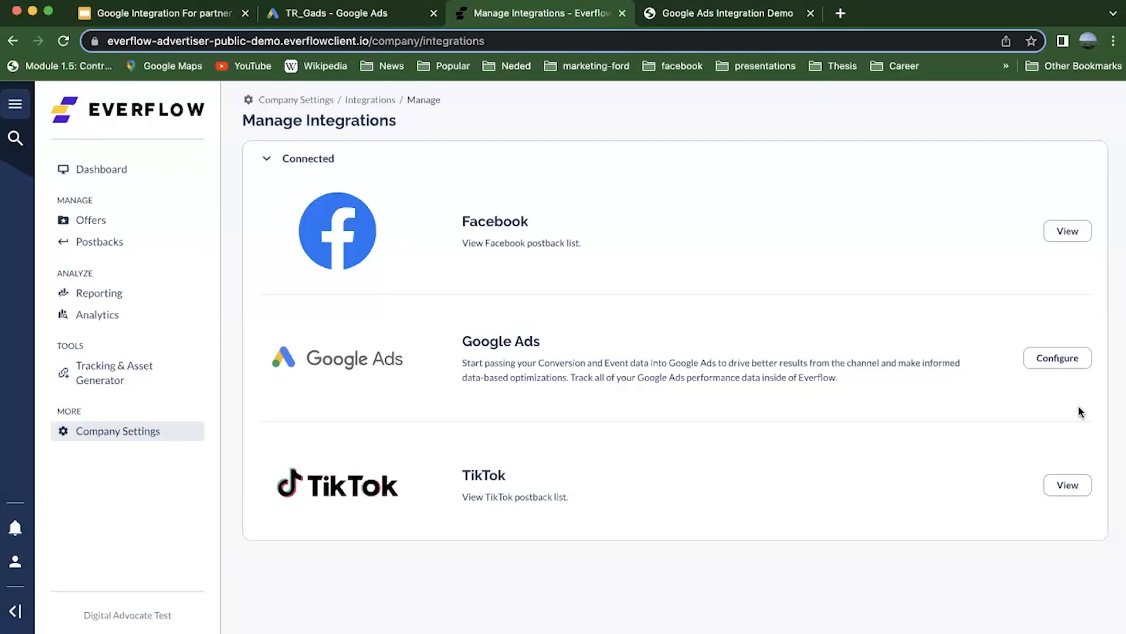
{"action": "mouse_move", "coordinate": [1036, 387]}
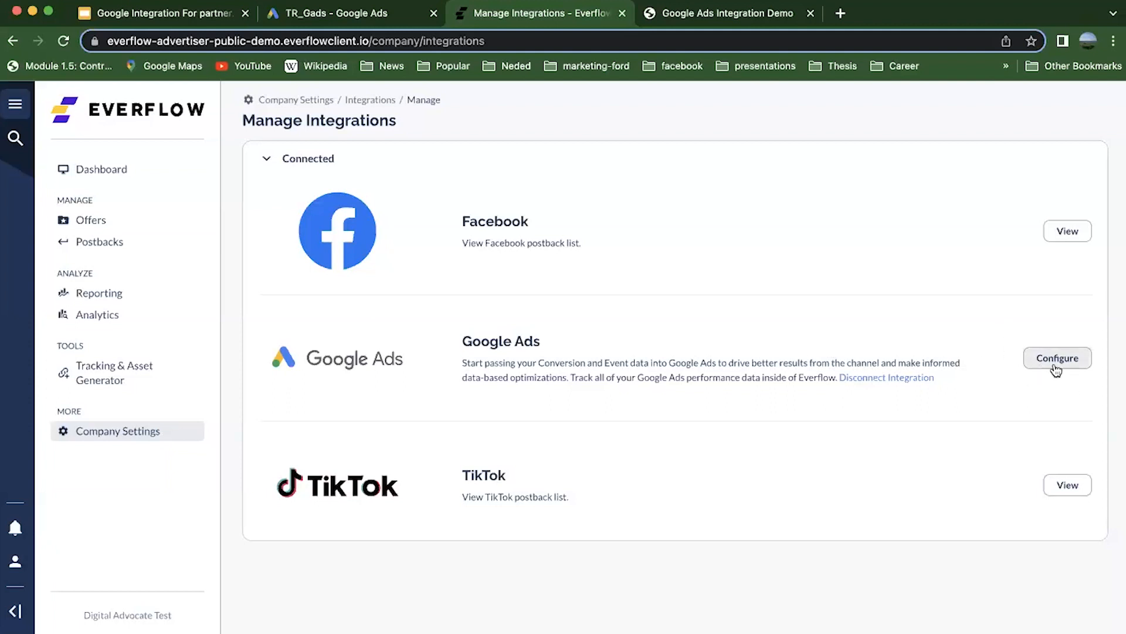
{"action": "left_click", "coordinate": [1077, 364]}
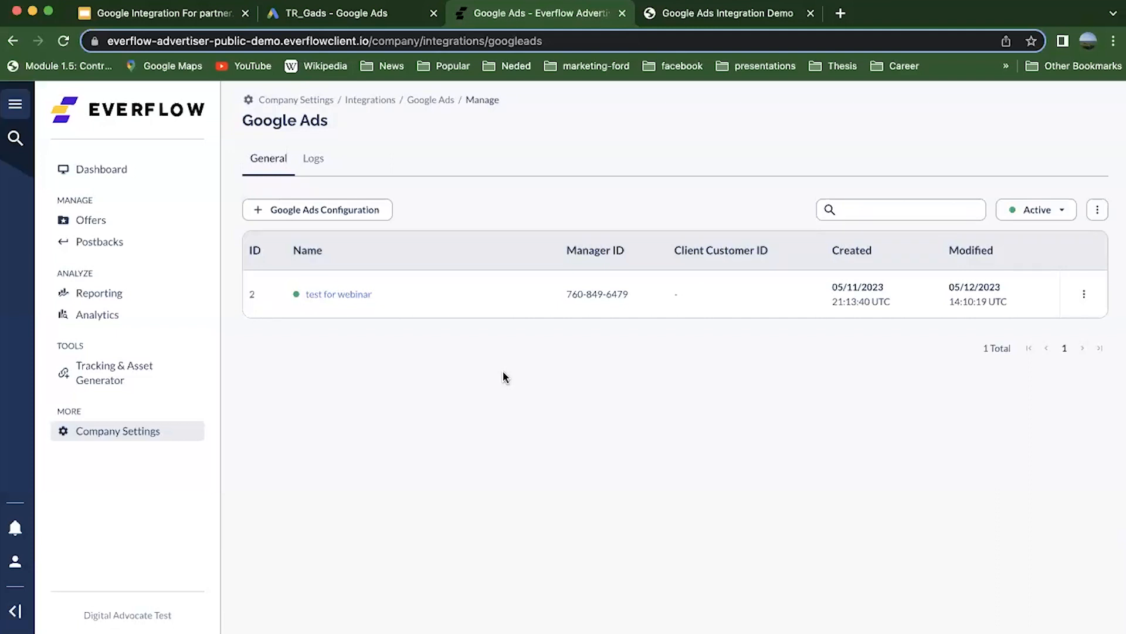
{"action": "left_click", "coordinate": [1083, 294]}
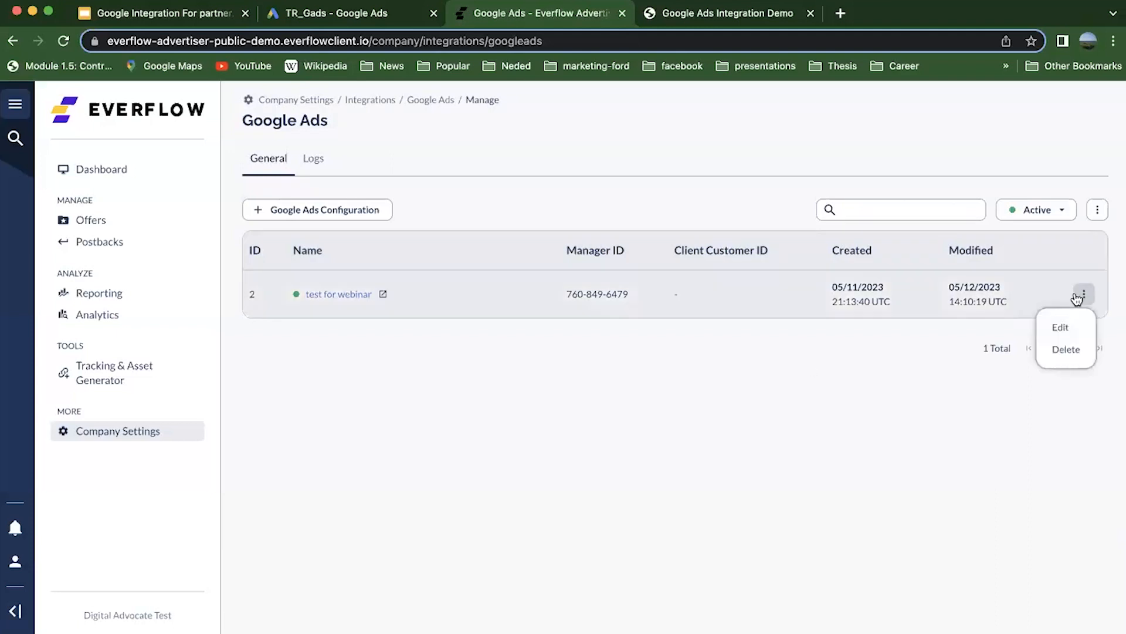
{"action": "left_click", "coordinate": [1073, 322]}
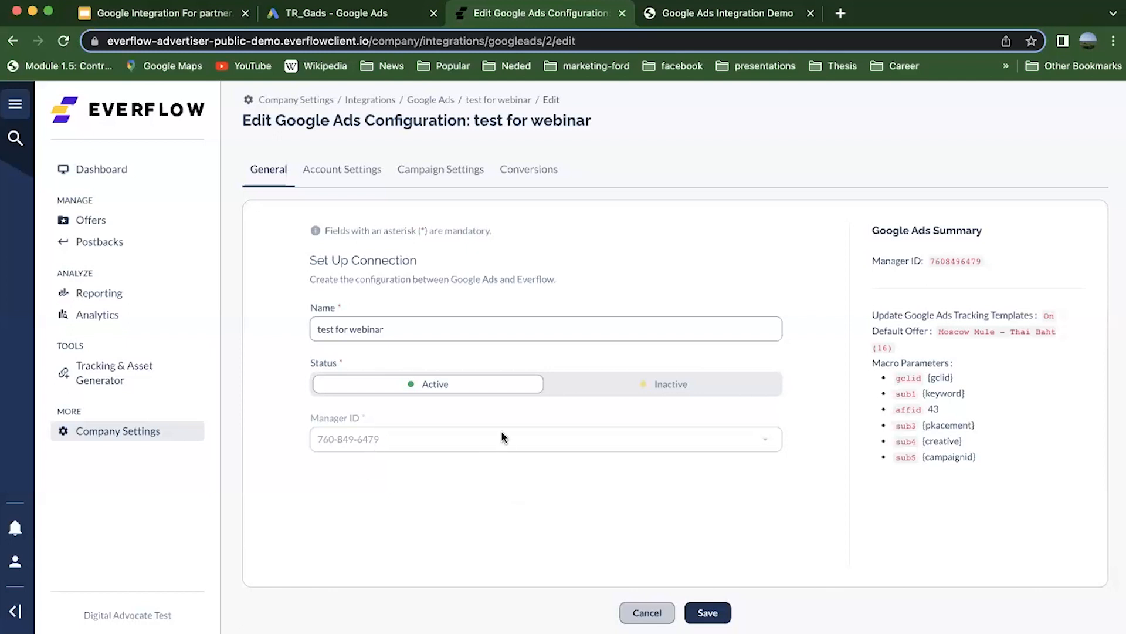
- Examine the tracking template permission and the default and additional tracking parameters in the configuration's account settings
{"action": "left_click", "coordinate": [354, 179]}
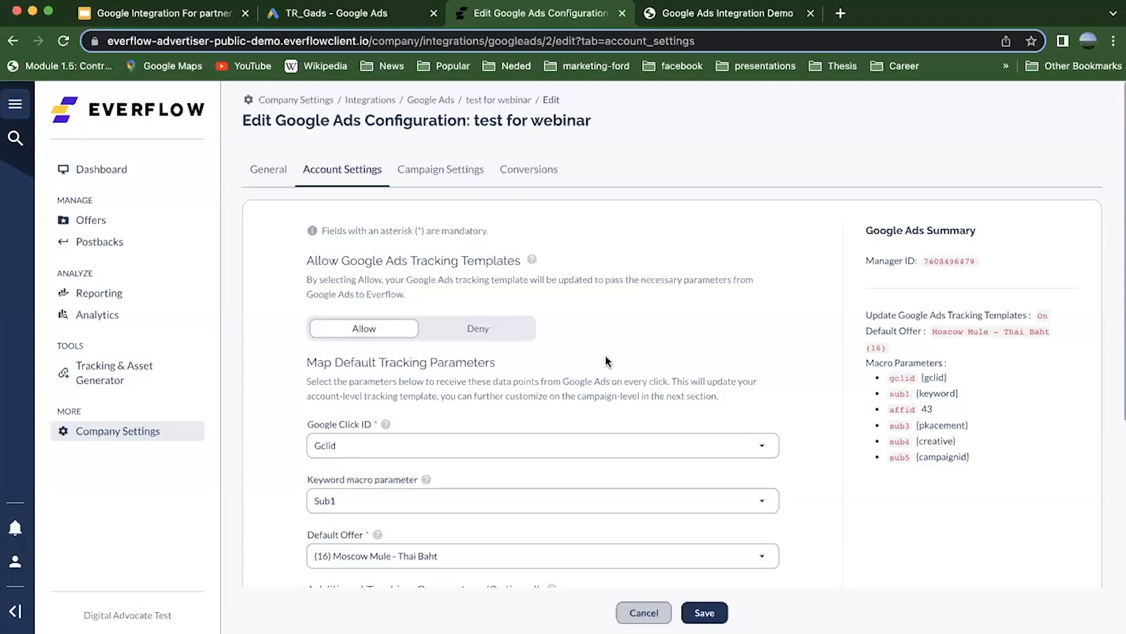
{"action": "scroll", "coordinate": [606, 357], "scroll_direction": "down", "scroll_amount": 5}
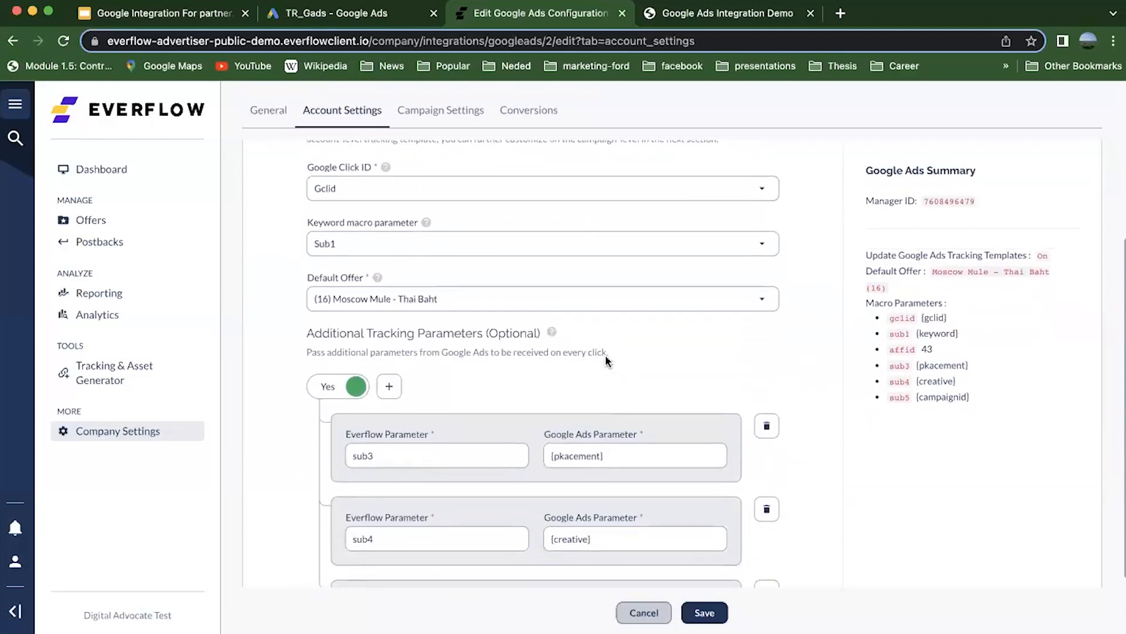
{"action": "scroll", "coordinate": [605, 359], "scroll_direction": "up", "scroll_amount": 5}
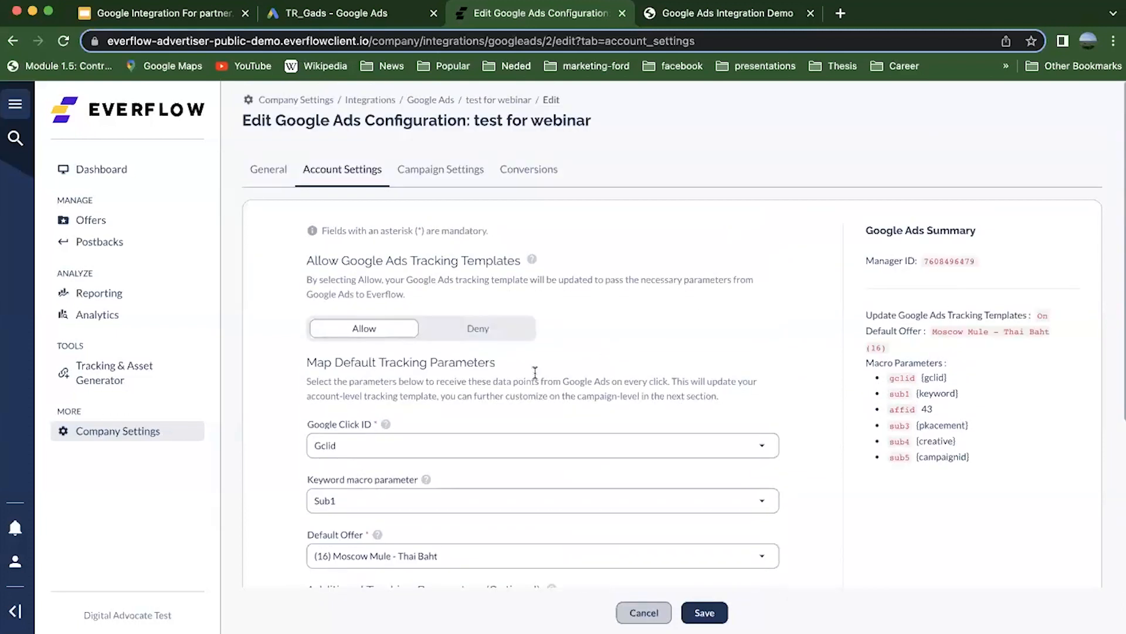
{"action": "scroll", "coordinate": [486, 406], "scroll_direction": "down", "scroll_amount": 1}
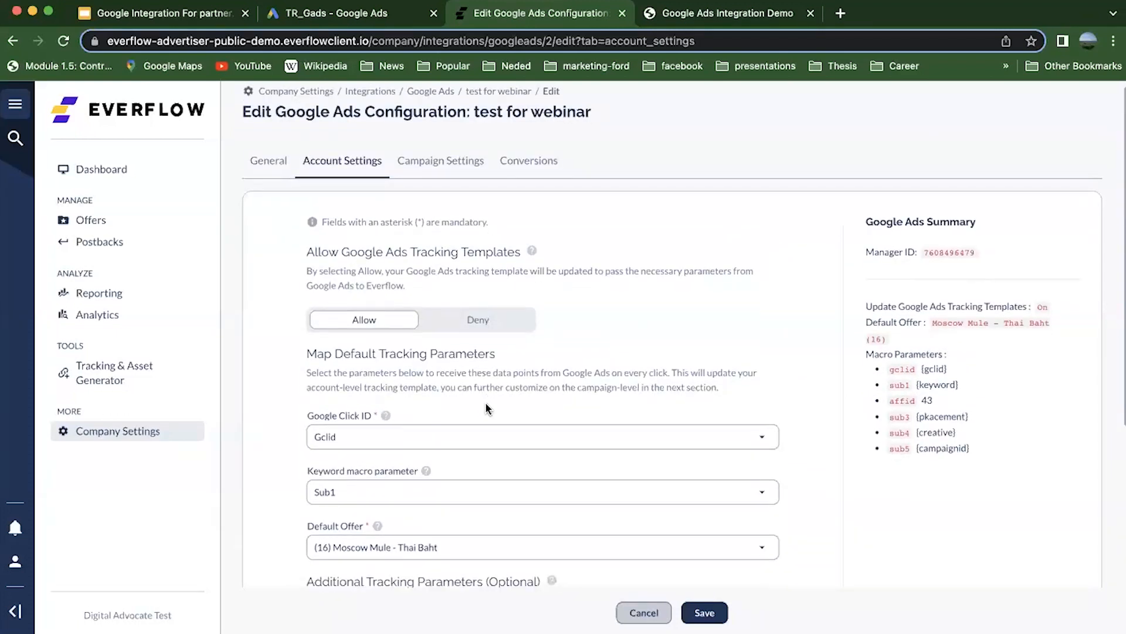
{"action": "scroll", "coordinate": [485, 406], "scroll_direction": "down", "scroll_amount": 2}
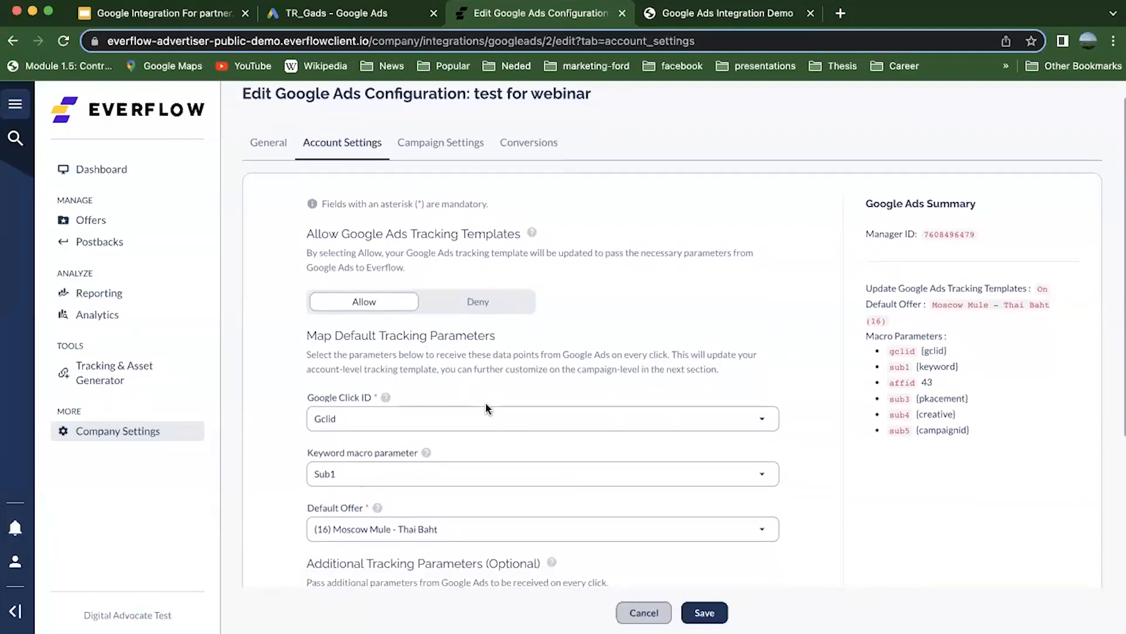
{"action": "scroll", "coordinate": [485, 403], "scroll_direction": "down", "scroll_amount": 2}
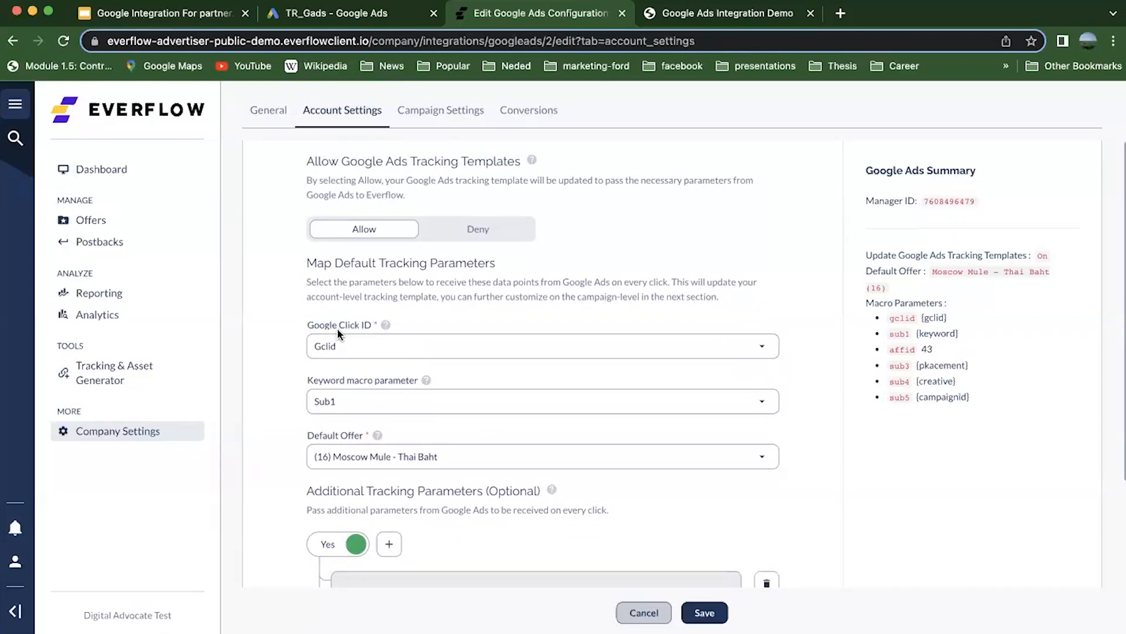
- Try mapping the Google Click ID to Sub2 and set it back to Gclid
{"action": "left_click", "coordinate": [364, 350]}
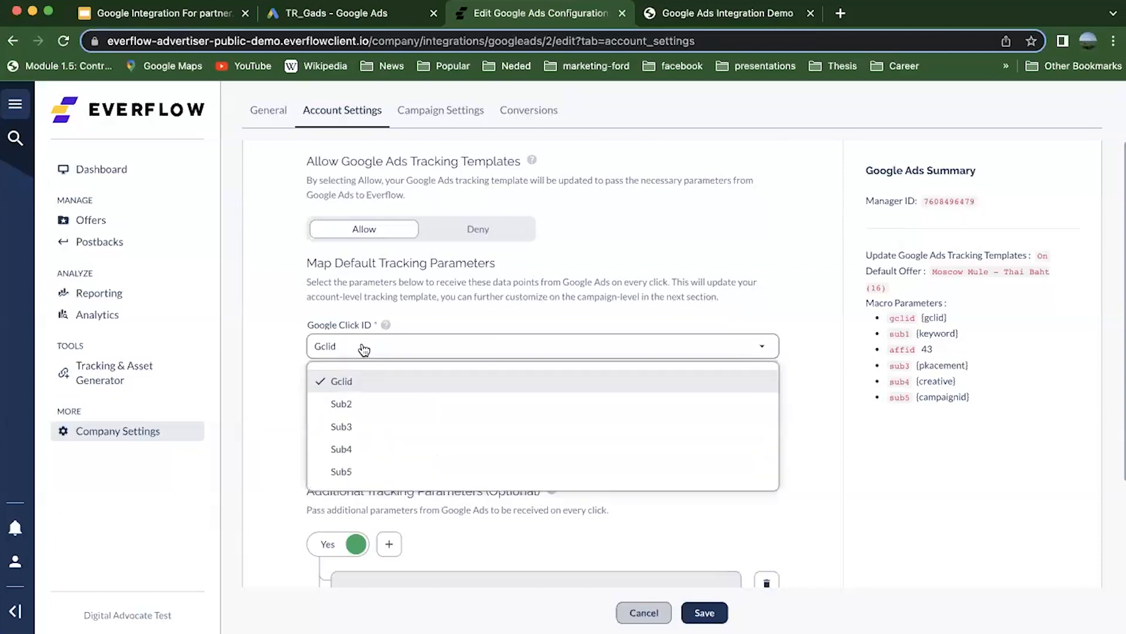
{"action": "left_click", "coordinate": [359, 384]}
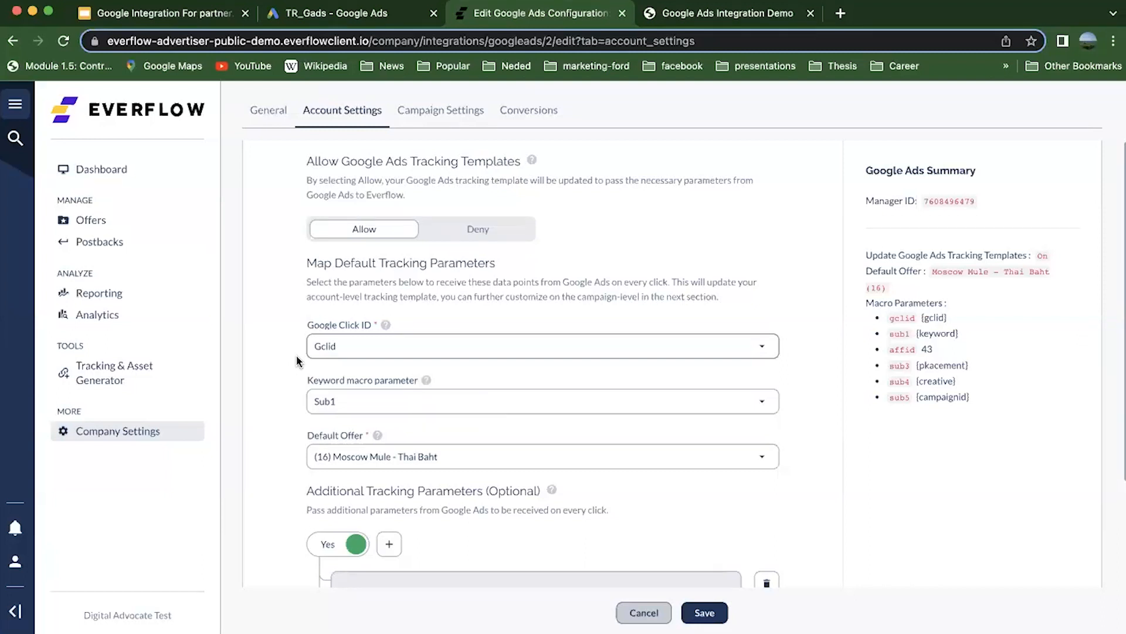
{"action": "left_click", "coordinate": [363, 346]}
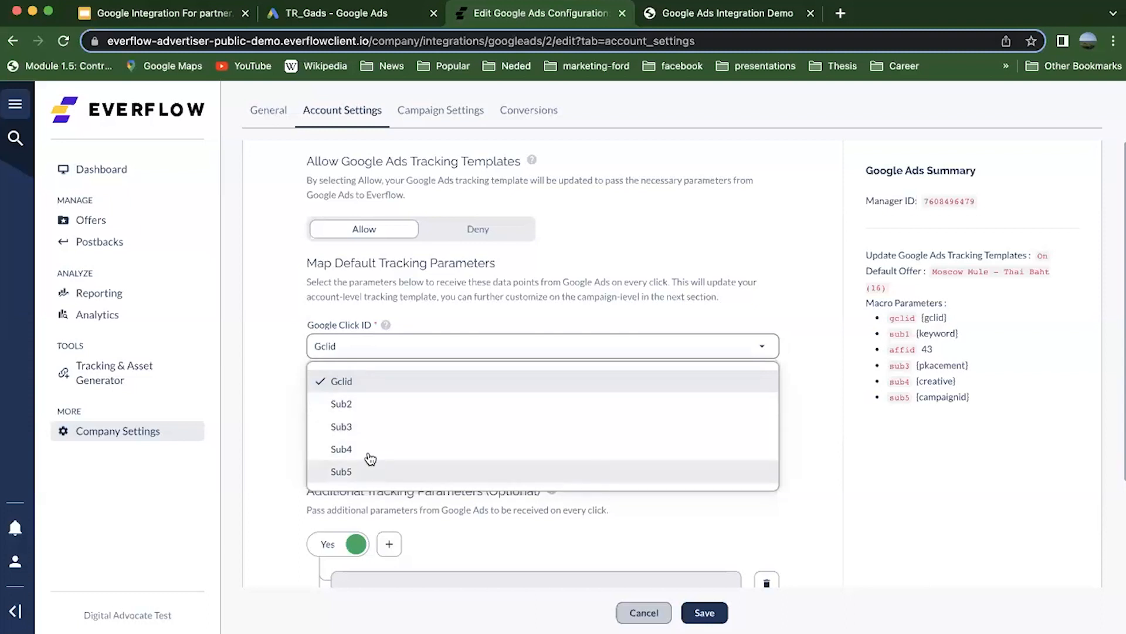
{"action": "left_click", "coordinate": [363, 405]}
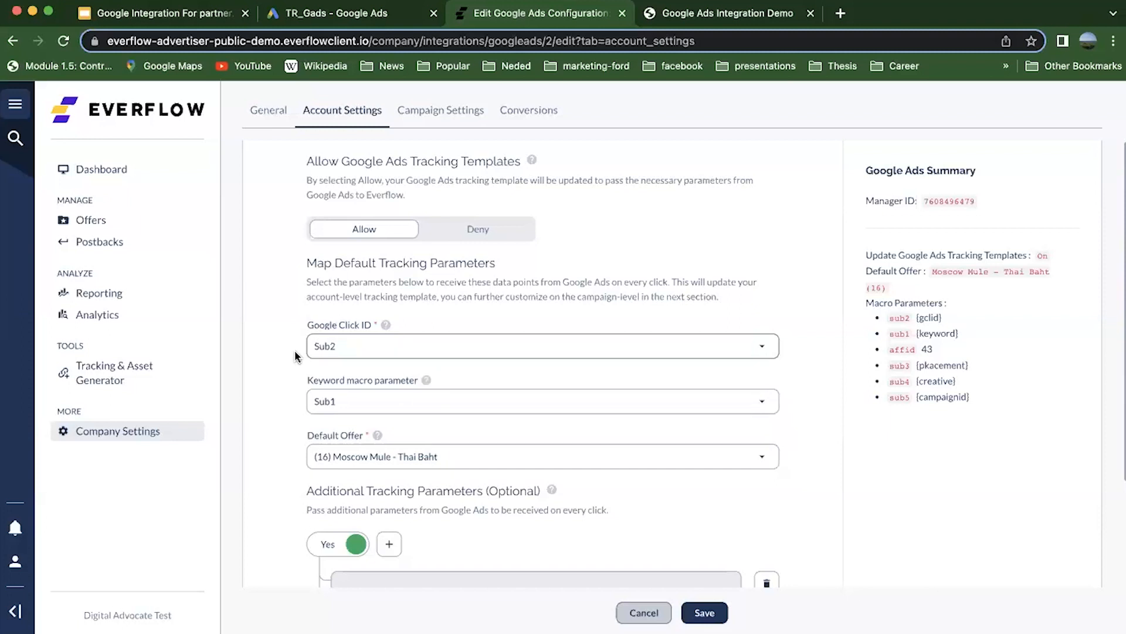
{"action": "left_click", "coordinate": [343, 351]}
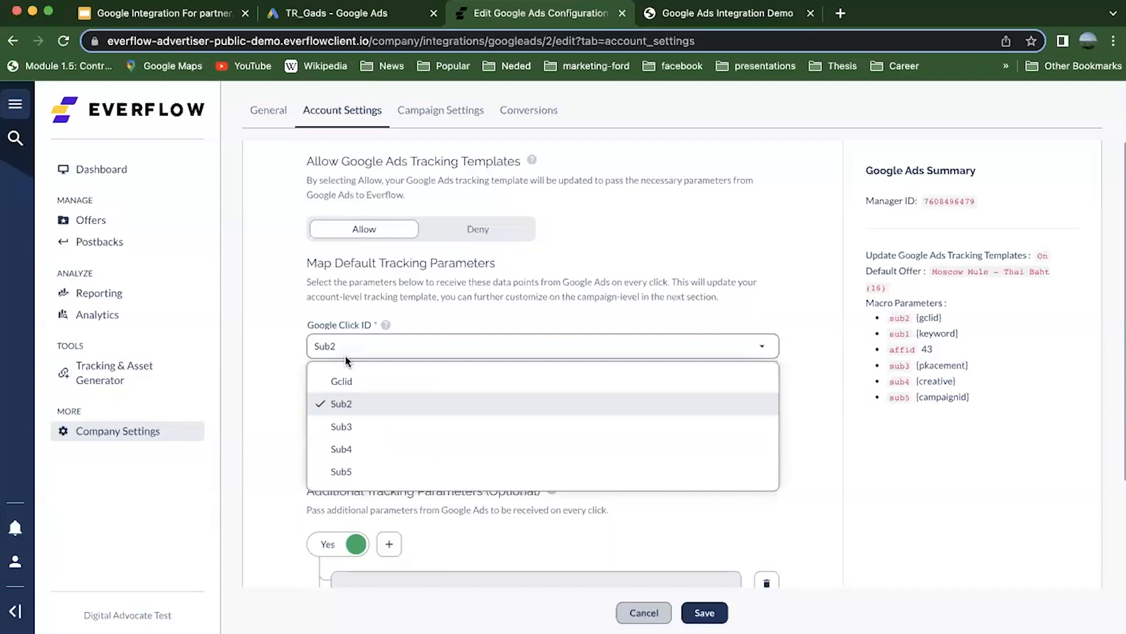
{"action": "left_click", "coordinate": [370, 378]}
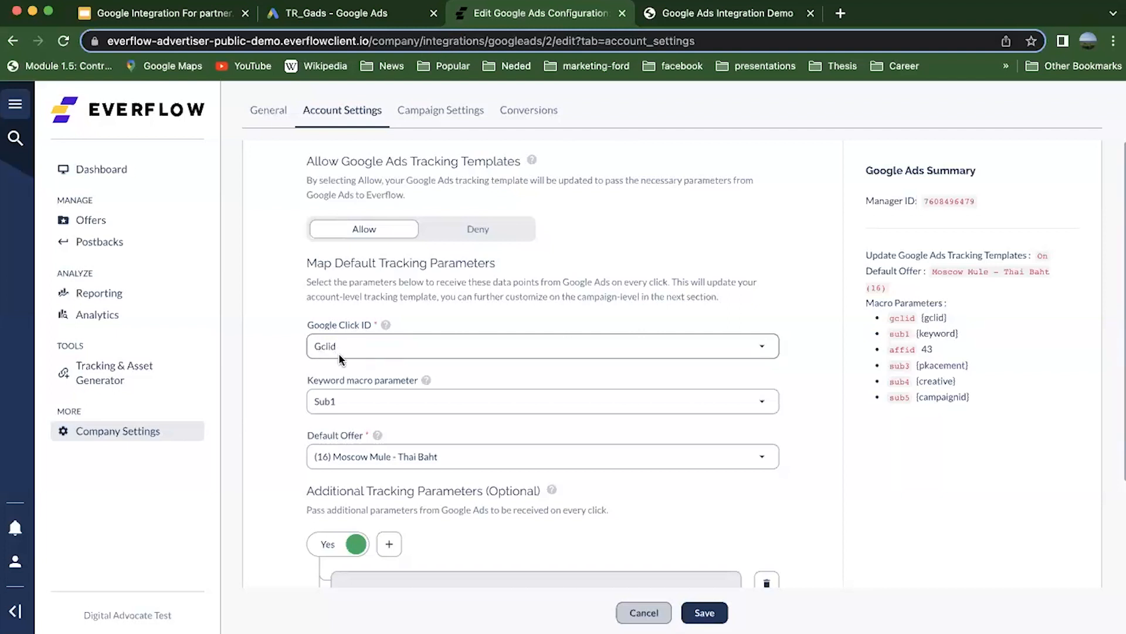
- Examine the keyword macro parameter options, the default offer and the additional tracking parameters in the account settings
{"action": "left_click", "coordinate": [331, 407]}
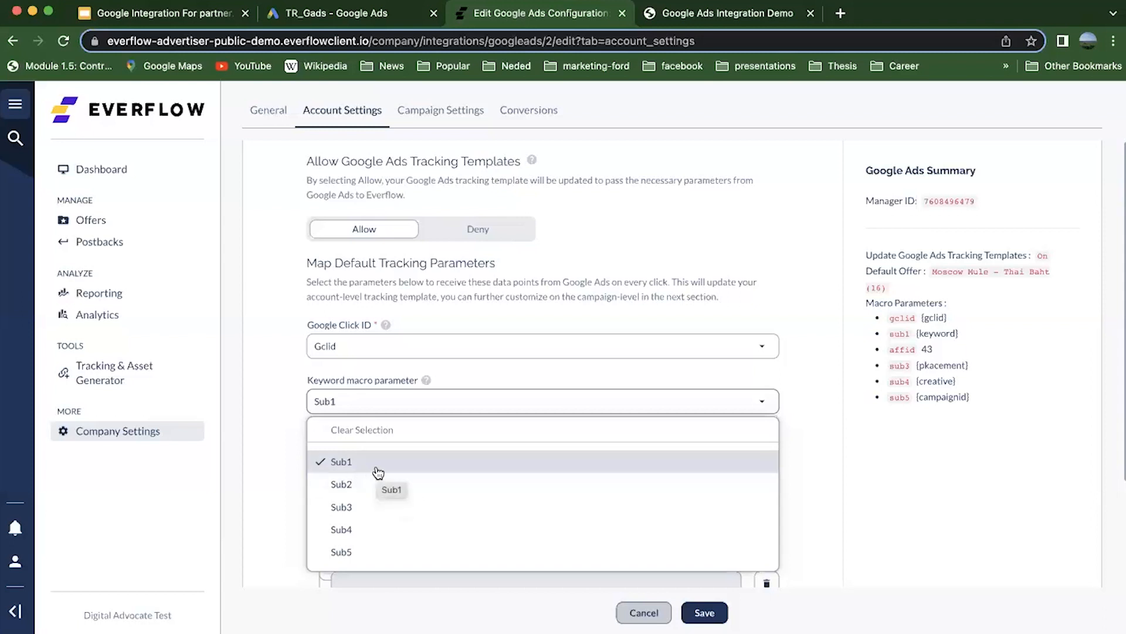
{"action": "left_click", "coordinate": [285, 442]}
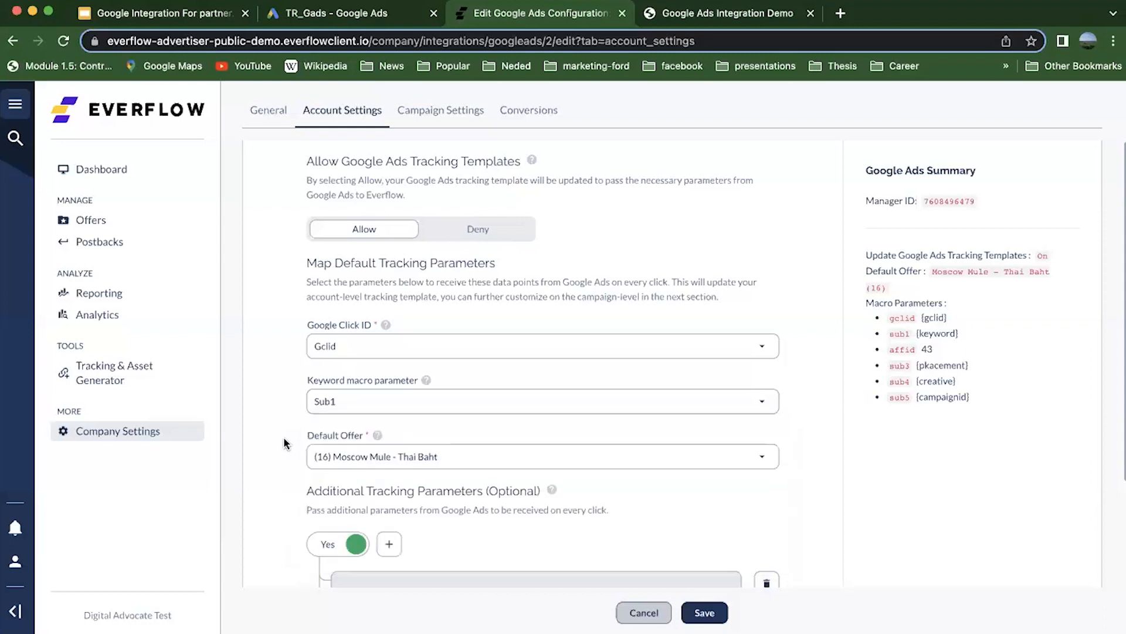
{"action": "scroll", "coordinate": [288, 506], "scroll_direction": "down", "scroll_amount": 2}
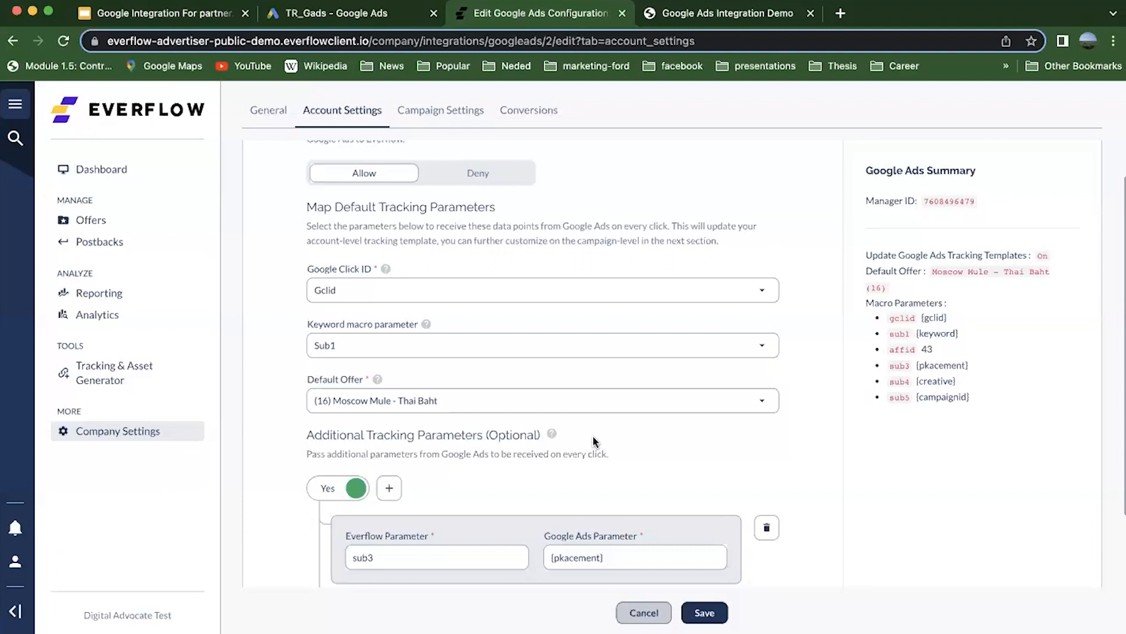
{"action": "scroll", "coordinate": [595, 441], "scroll_direction": "up", "scroll_amount": 3}
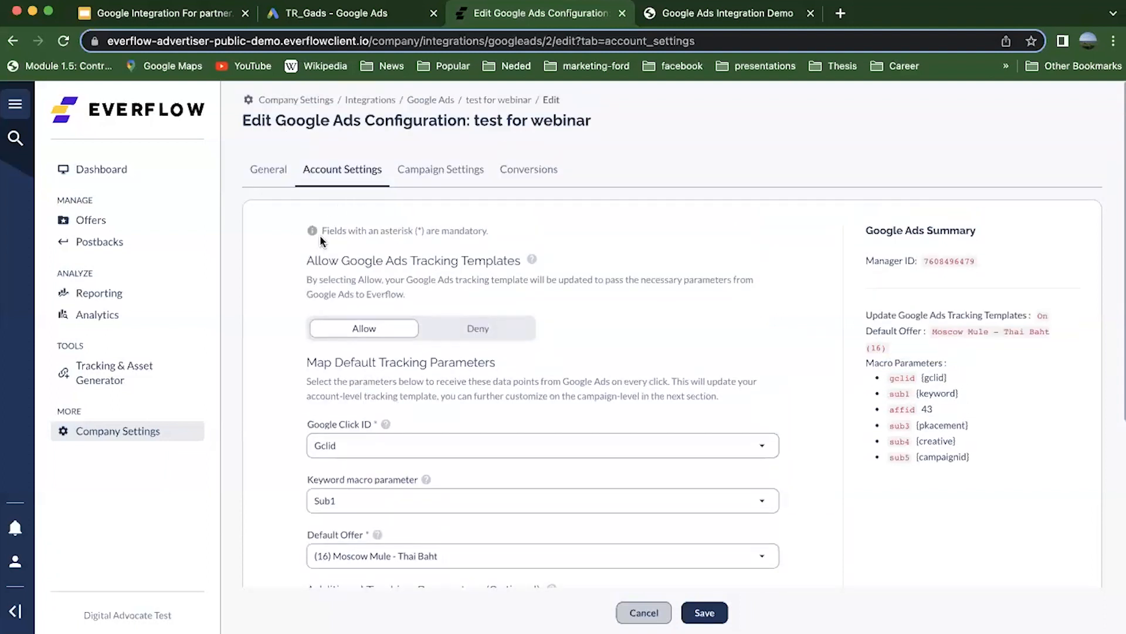
{"action": "scroll", "coordinate": [295, 477], "scroll_direction": "down", "scroll_amount": 2}
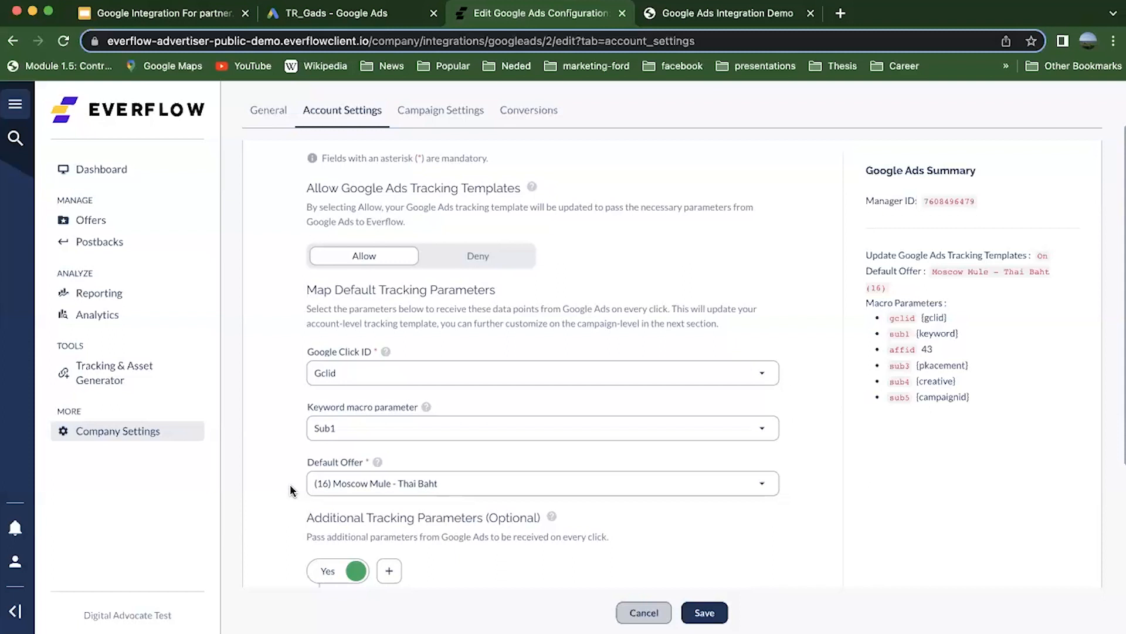
{"action": "scroll", "coordinate": [290, 484], "scroll_direction": "up", "scroll_amount": 2}
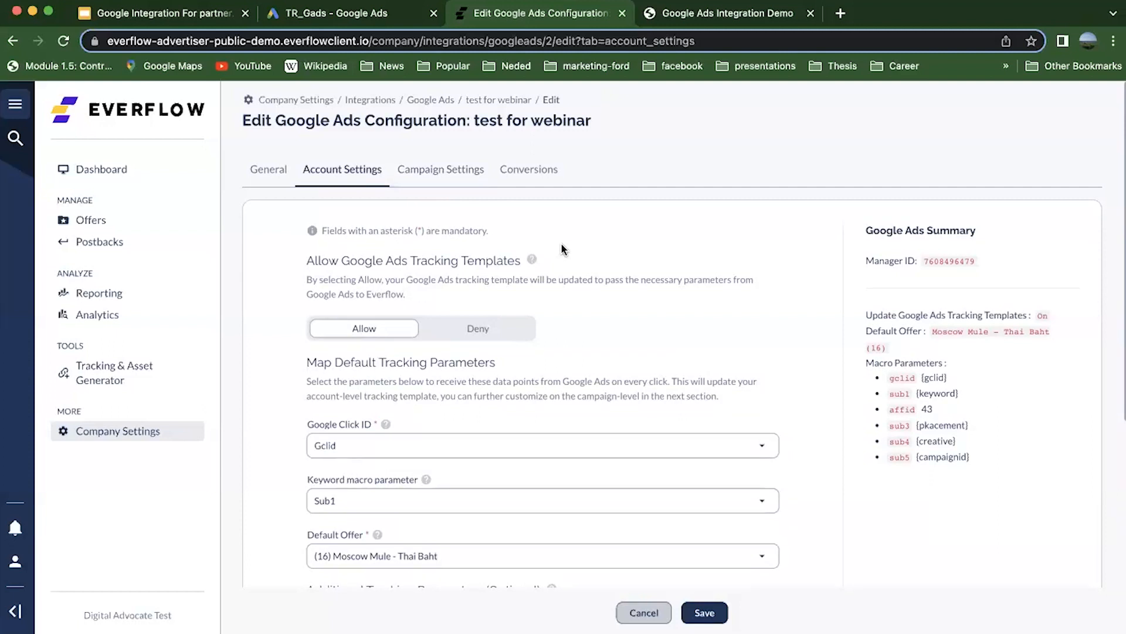
{"action": "scroll", "coordinate": [671, 332], "scroll_direction": "down", "scroll_amount": 2}
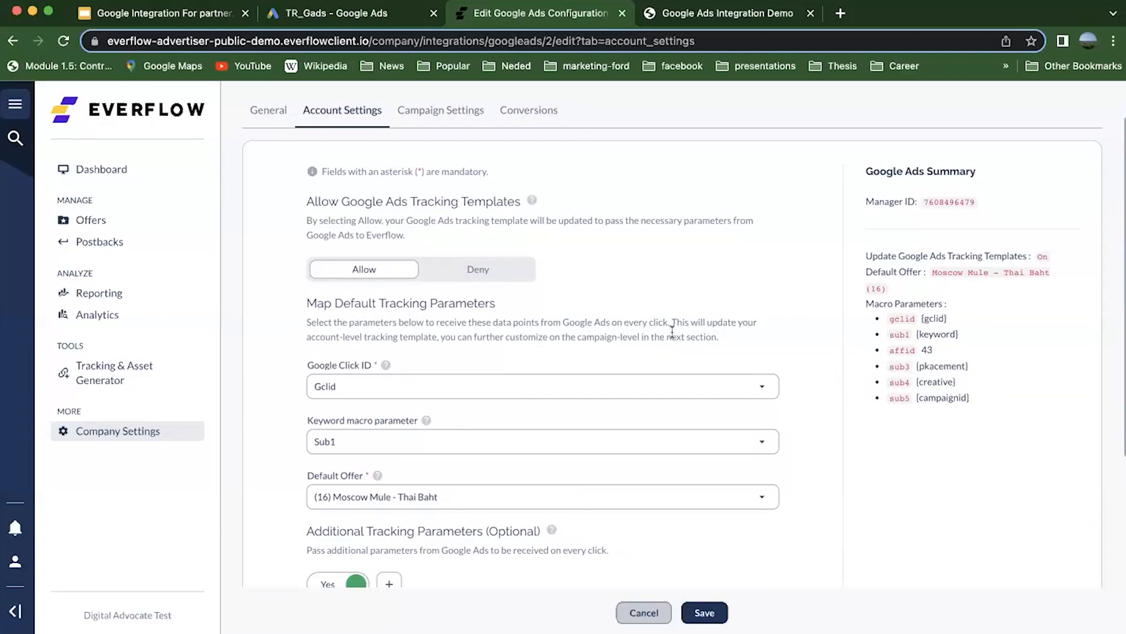
{"action": "scroll", "coordinate": [668, 399], "scroll_direction": "down", "scroll_amount": 3}
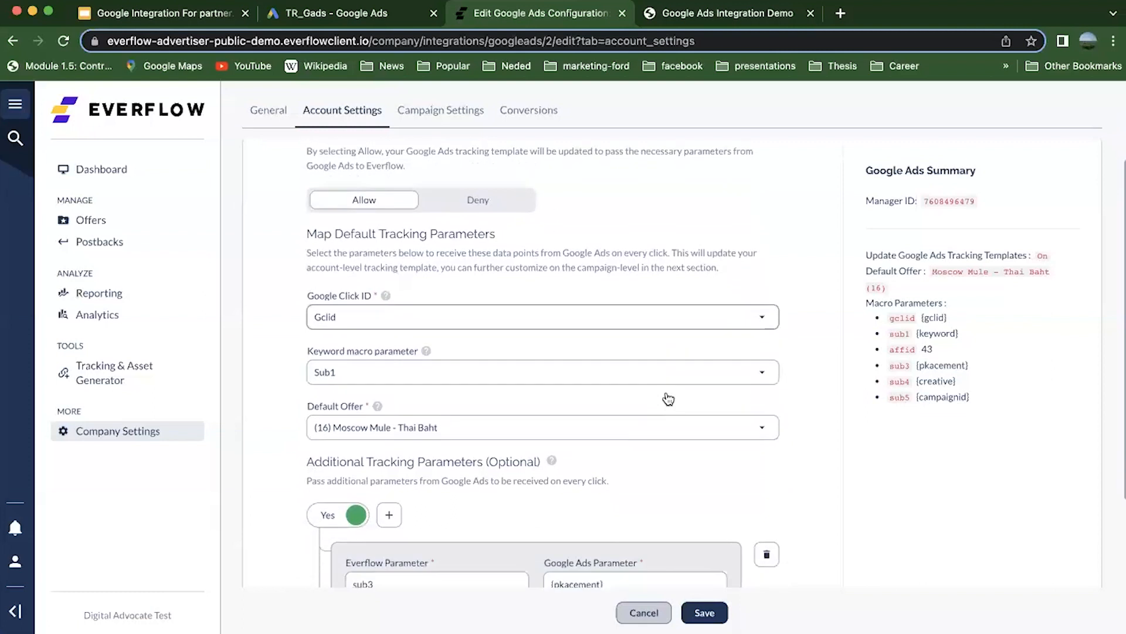
{"action": "scroll", "coordinate": [299, 487], "scroll_direction": "down", "scroll_amount": 4}
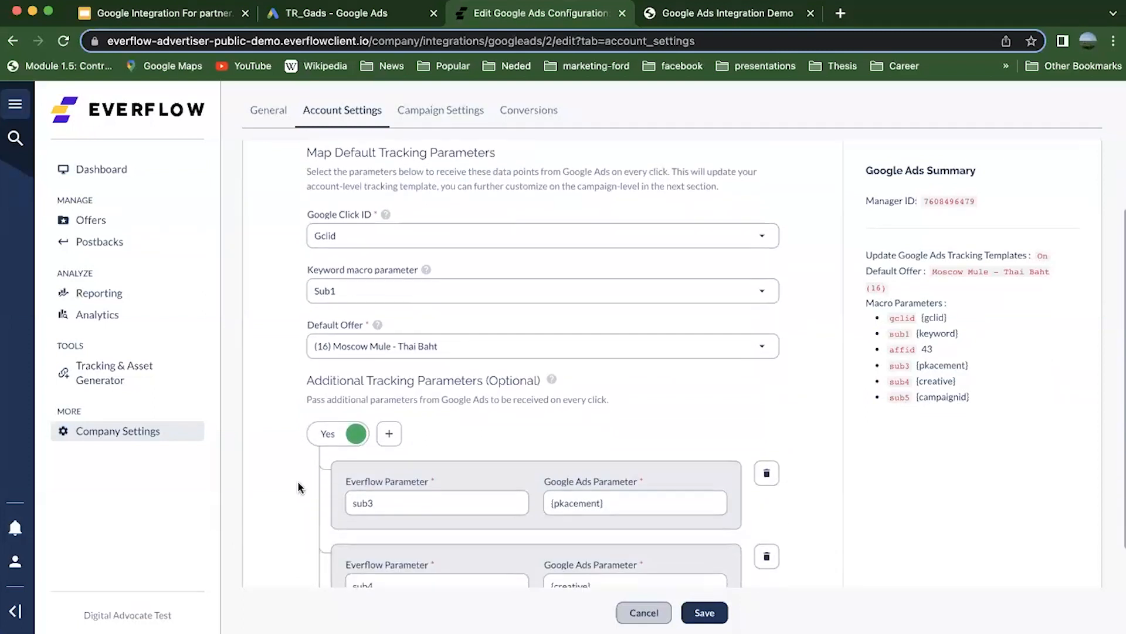
{"action": "scroll", "coordinate": [298, 487], "scroll_direction": "down", "scroll_amount": 3}
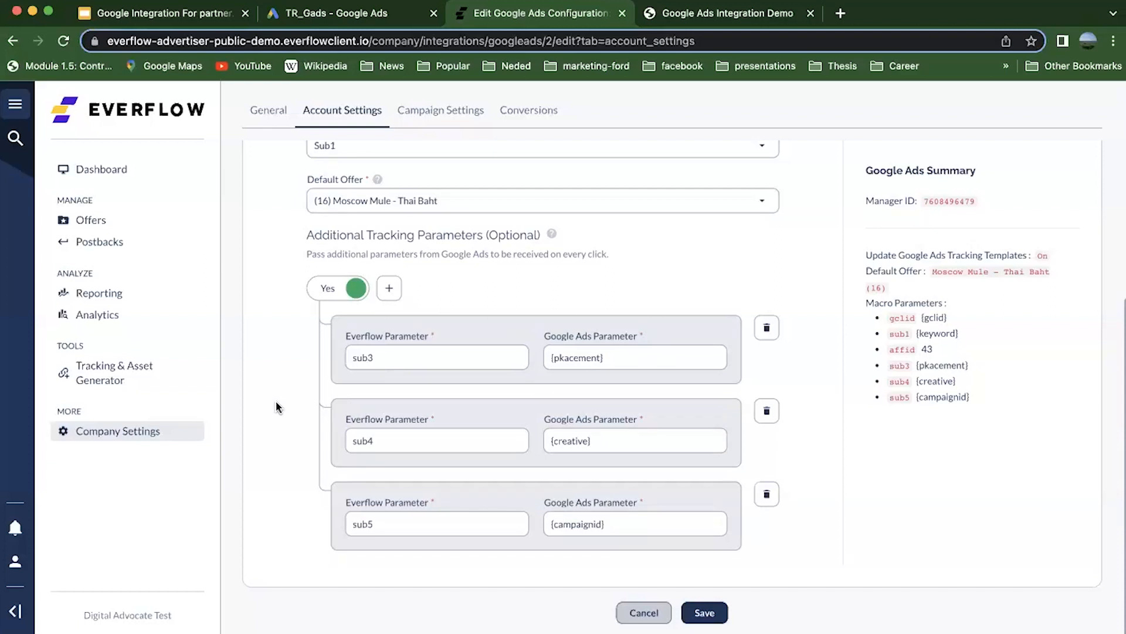
- Correct the Google Ads parameter mapped to sub3 so it reads {placement}
{"action": "left_click", "coordinate": [351, 359]}
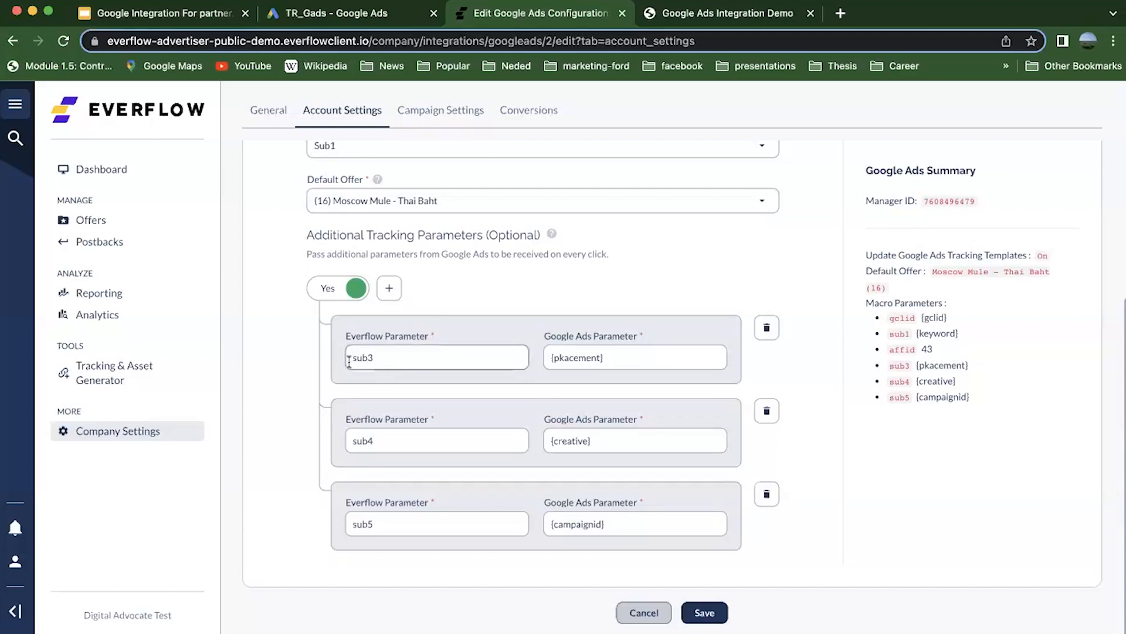
{"action": "left_click_drag", "start_coordinate": [350, 359], "coordinate": [376, 359]}
{"action": "left_click", "coordinate": [566, 359]}
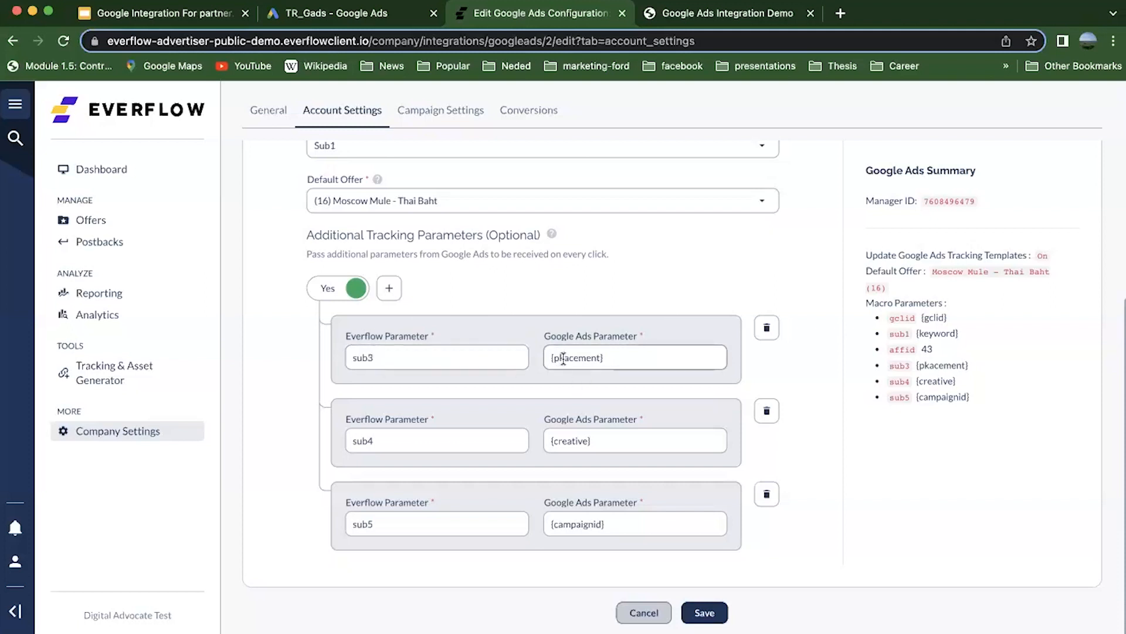
{"action": "key", "text": "BackSpace"}
{"action": "type", "text": "l"}
{"action": "left_click", "coordinate": [653, 360]}
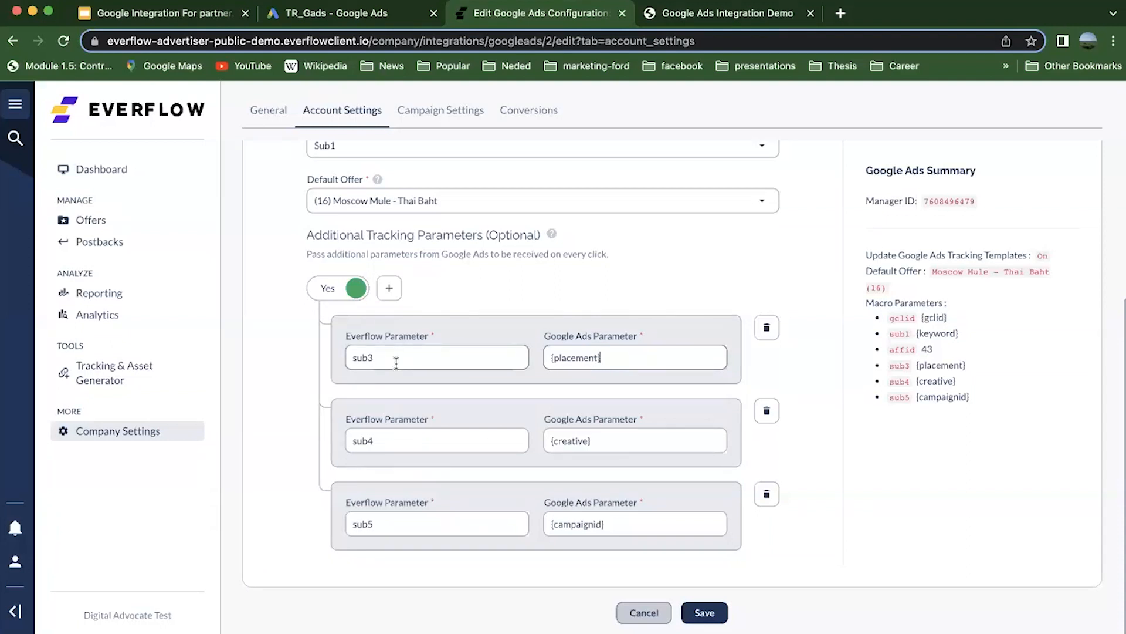
{"action": "left_click", "coordinate": [385, 436]}
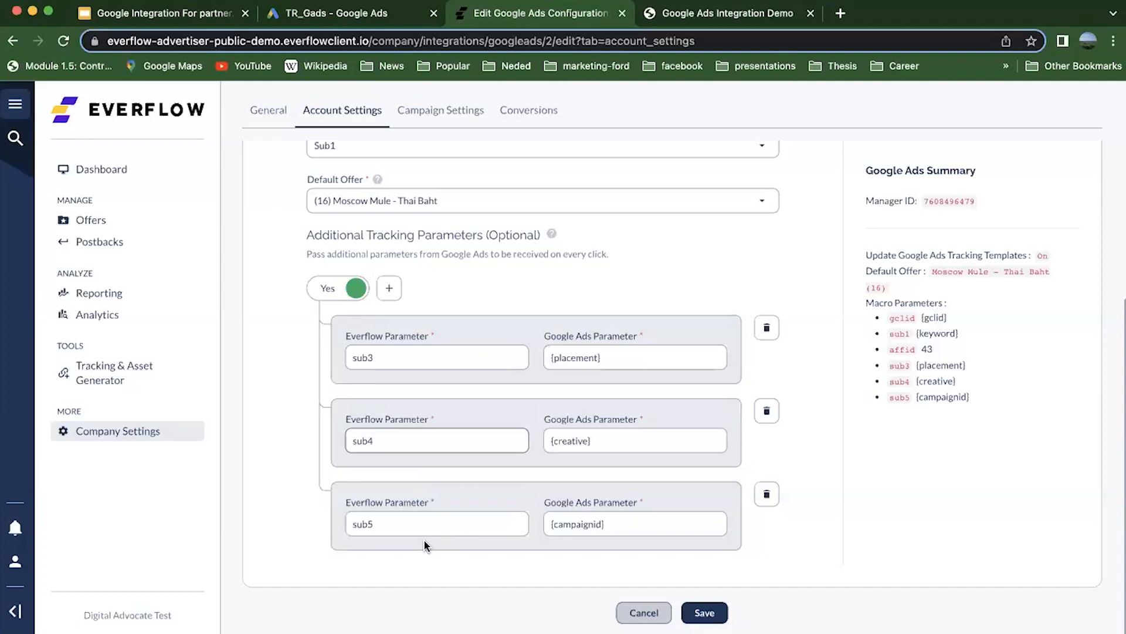
- Try enabling campaign mapping in the campaign settings and assign the offer (16) Moscow Mule - Thai Baht
{"action": "scroll", "coordinate": [459, 423], "scroll_direction": "up", "scroll_amount": 10}
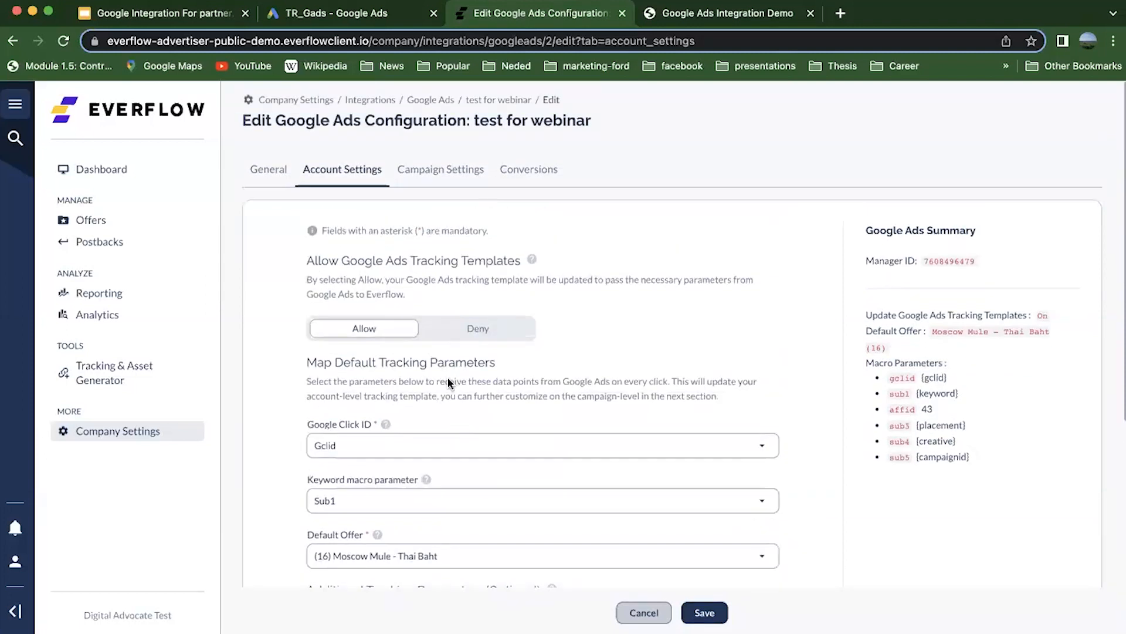
{"action": "left_click", "coordinate": [444, 170]}
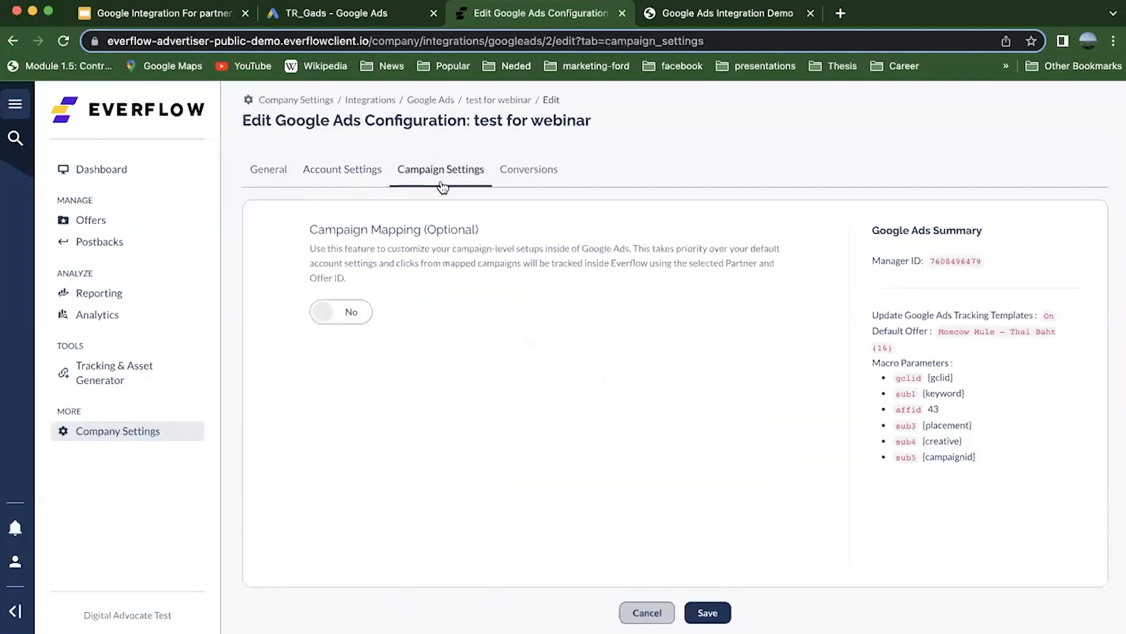
{"action": "left_click", "coordinate": [341, 312]}
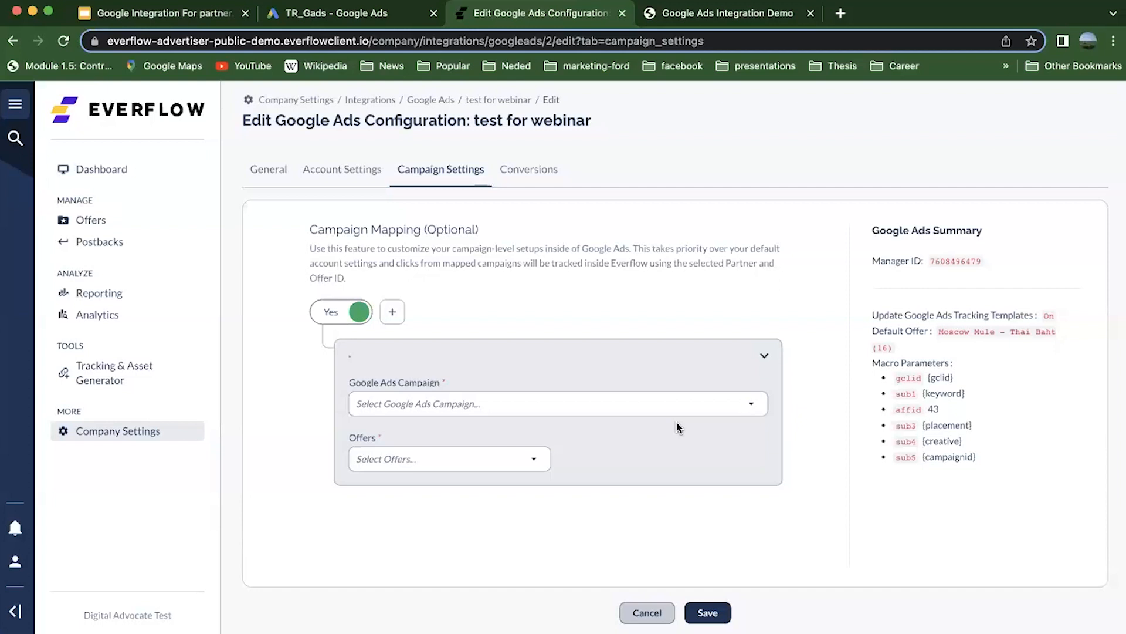
{"action": "left_click", "coordinate": [618, 407]}
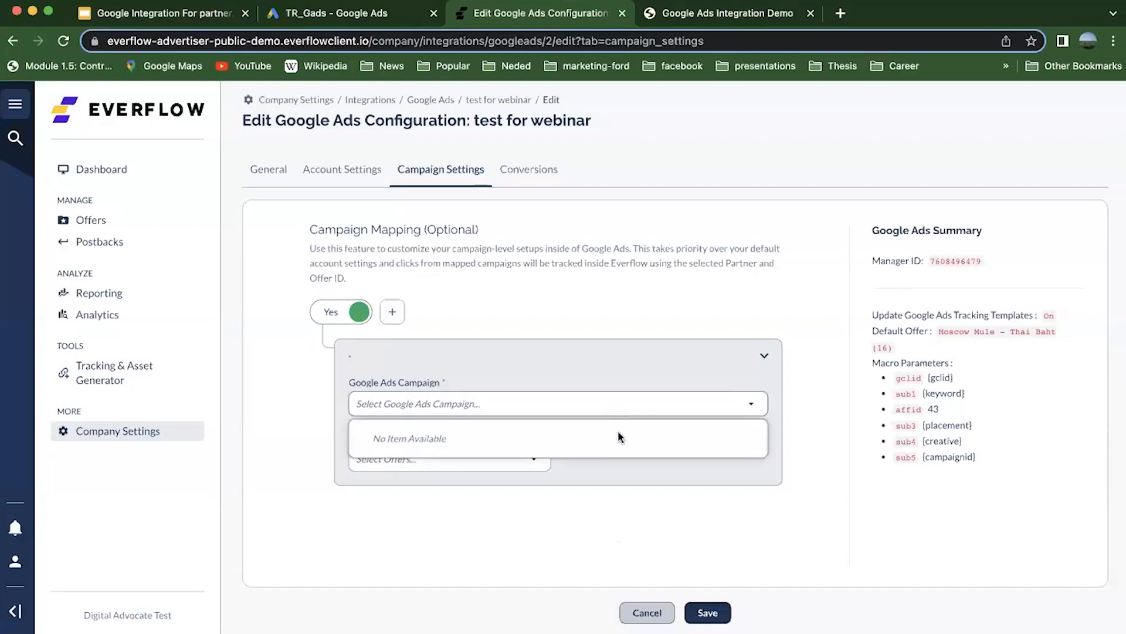
{"action": "left_click", "coordinate": [603, 373]}
{"action": "left_click", "coordinate": [556, 358]}
{"action": "left_click", "coordinate": [526, 460]}
{"action": "left_click", "coordinate": [509, 519]}
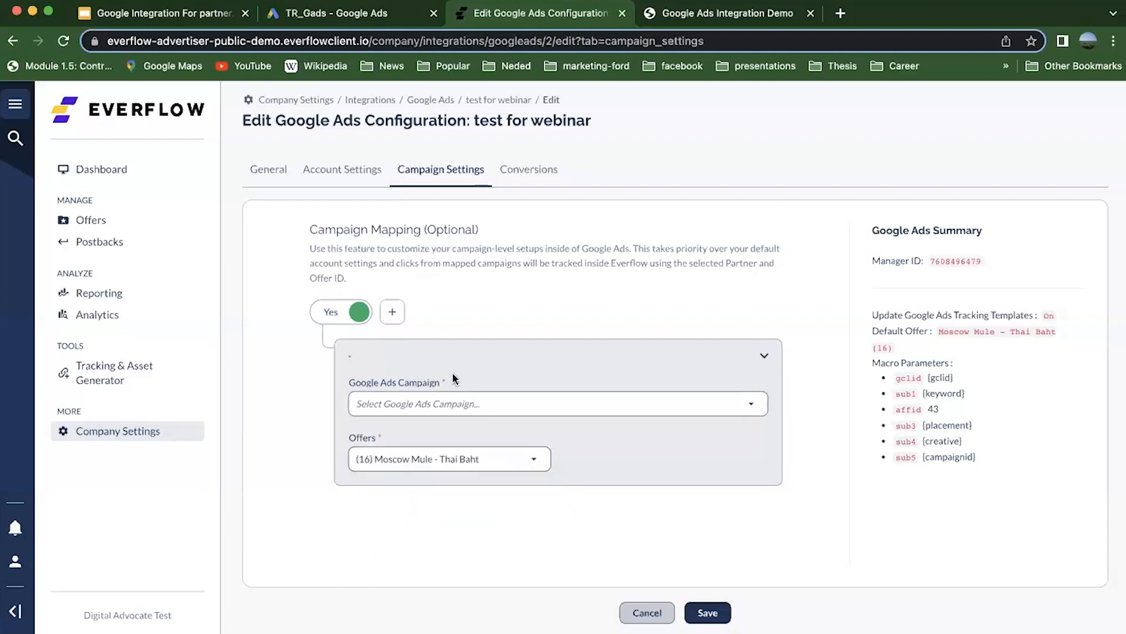
- Try adding a second campaign mapping and look through its campaign and offer options, and turn campaign mapping off
{"action": "left_click", "coordinate": [396, 320]}
{"action": "scroll", "coordinate": [554, 414], "scroll_direction": "down", "scroll_amount": 2}
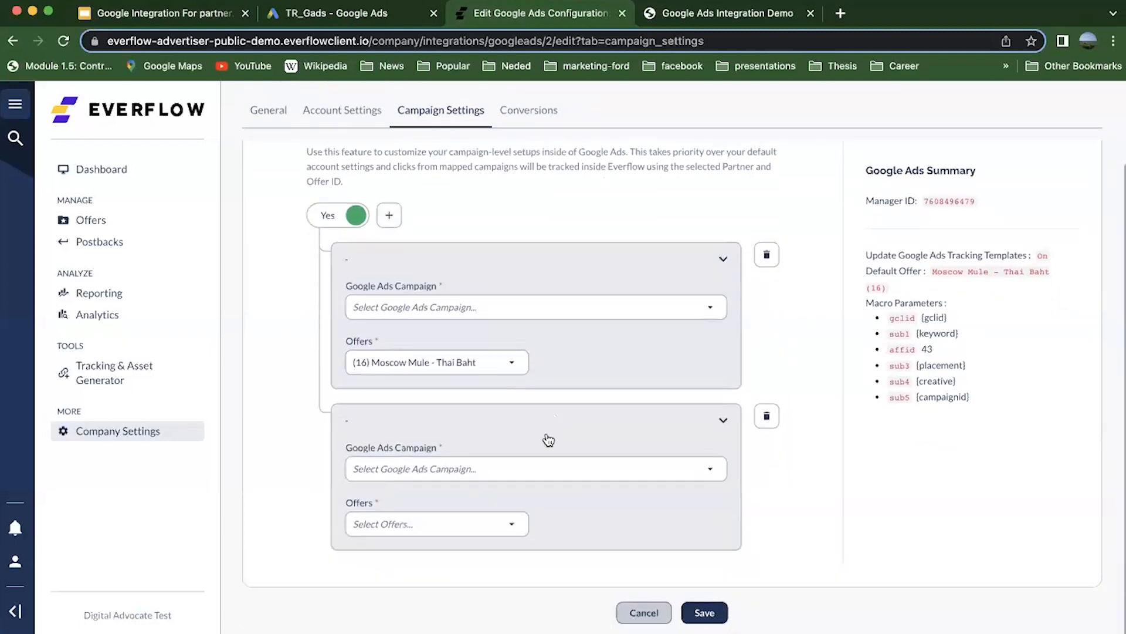
{"action": "left_click", "coordinate": [544, 469]}
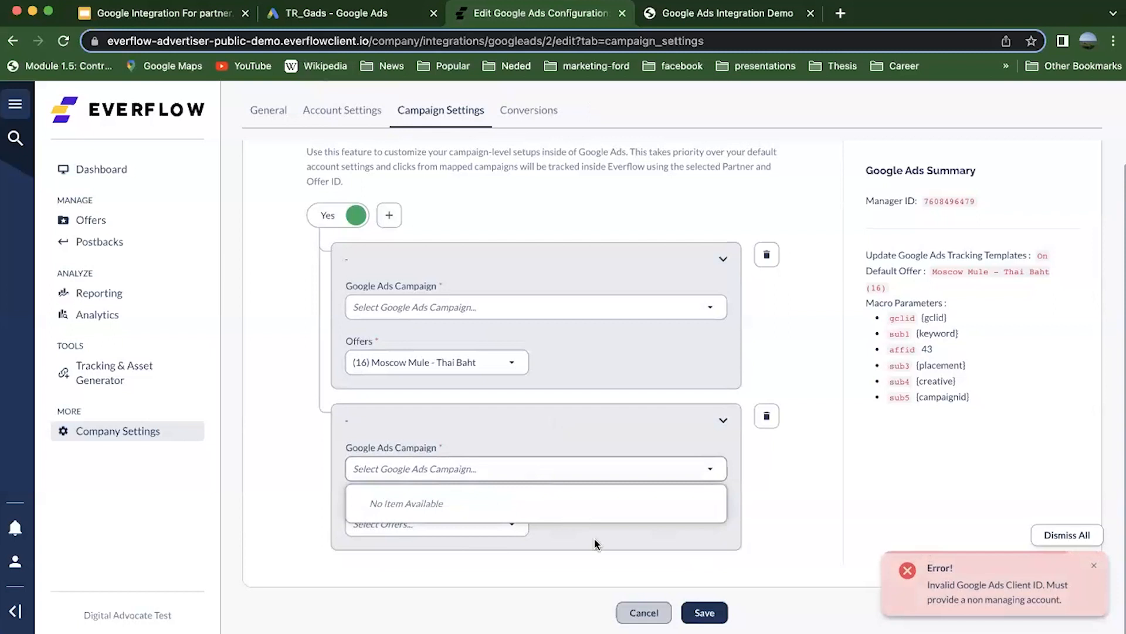
{"action": "left_click", "coordinate": [552, 540]}
{"action": "left_click", "coordinate": [503, 523]}
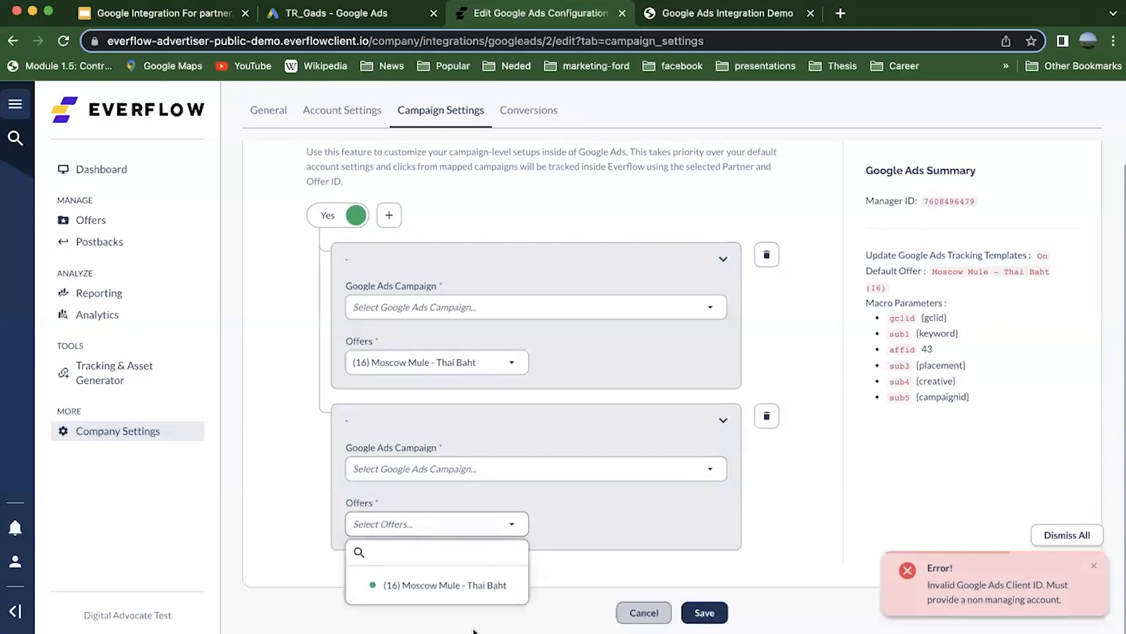
{"action": "left_click", "coordinate": [809, 473]}
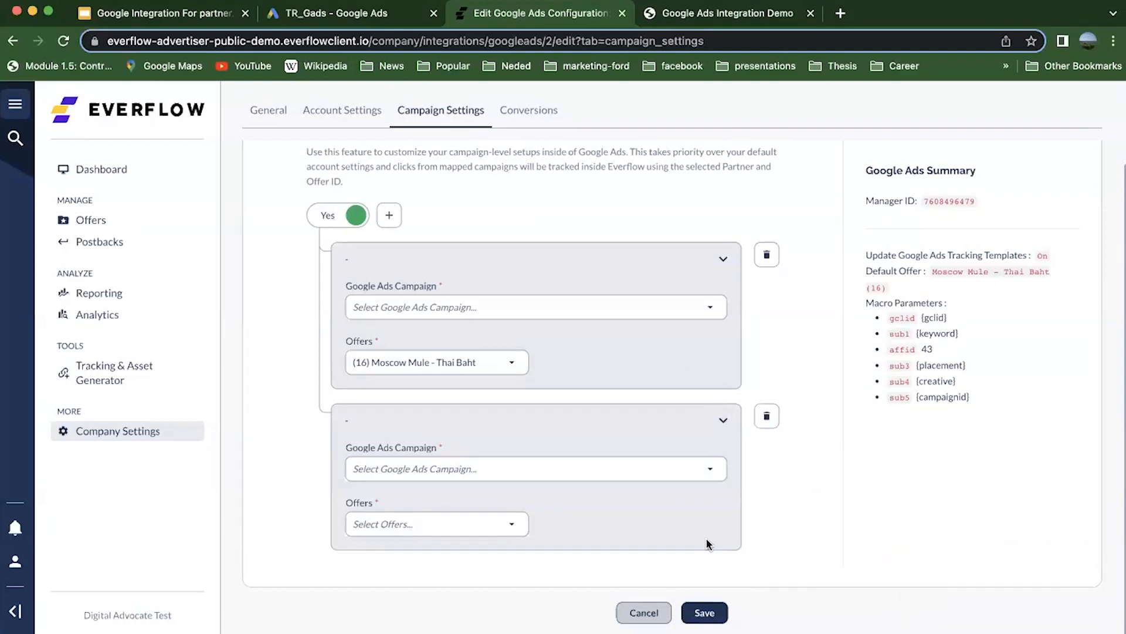
{"action": "scroll", "coordinate": [556, 349], "scroll_direction": "up", "scroll_amount": 3}
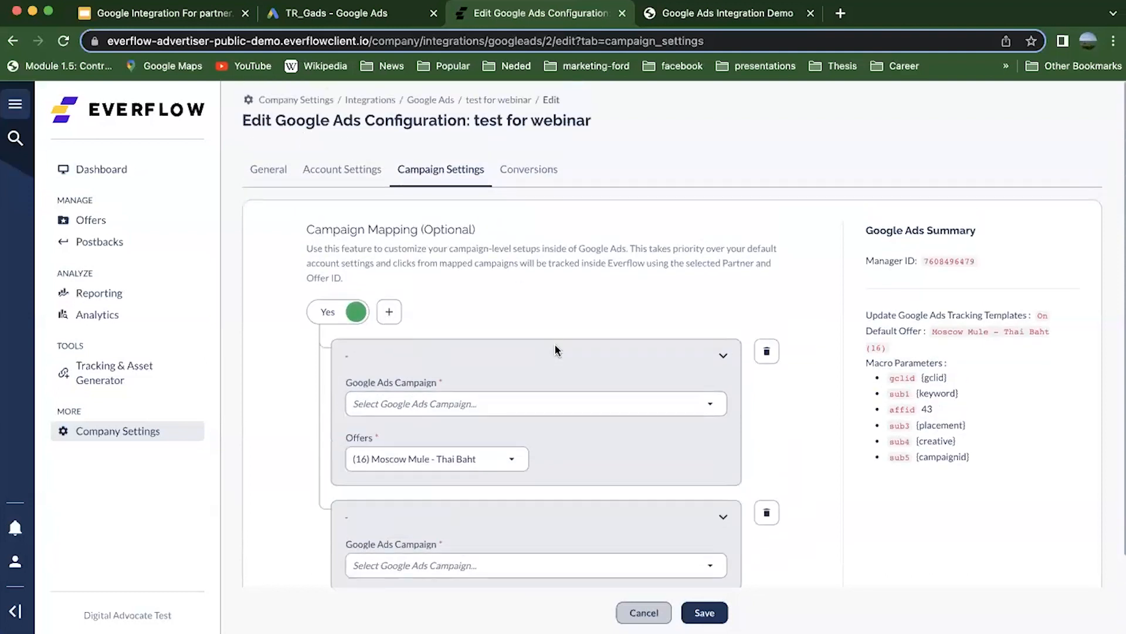
{"action": "left_click", "coordinate": [338, 311]}
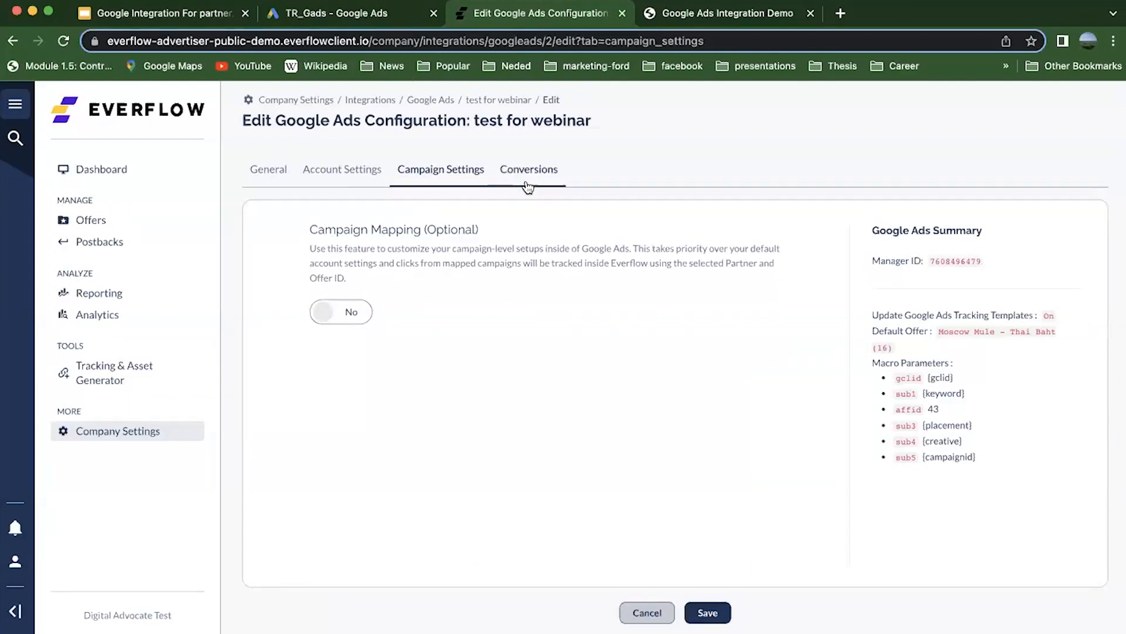
- Open the conversion mapping with the default conversion amount of 200 for editing
{"action": "left_click", "coordinate": [527, 185]}
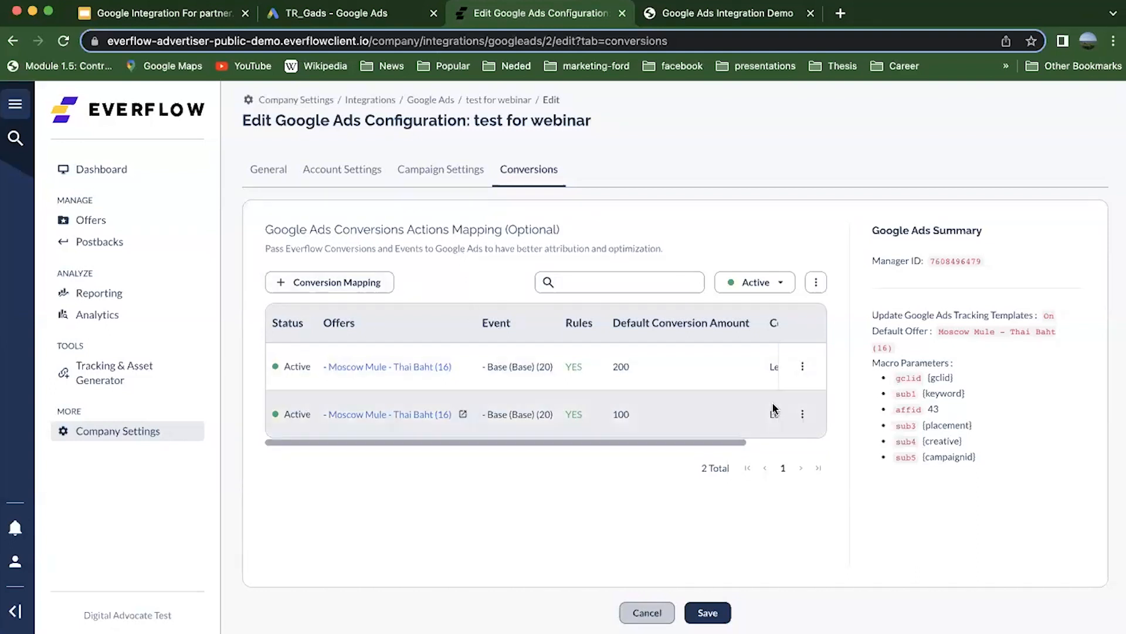
{"action": "left_click", "coordinate": [803, 366]}
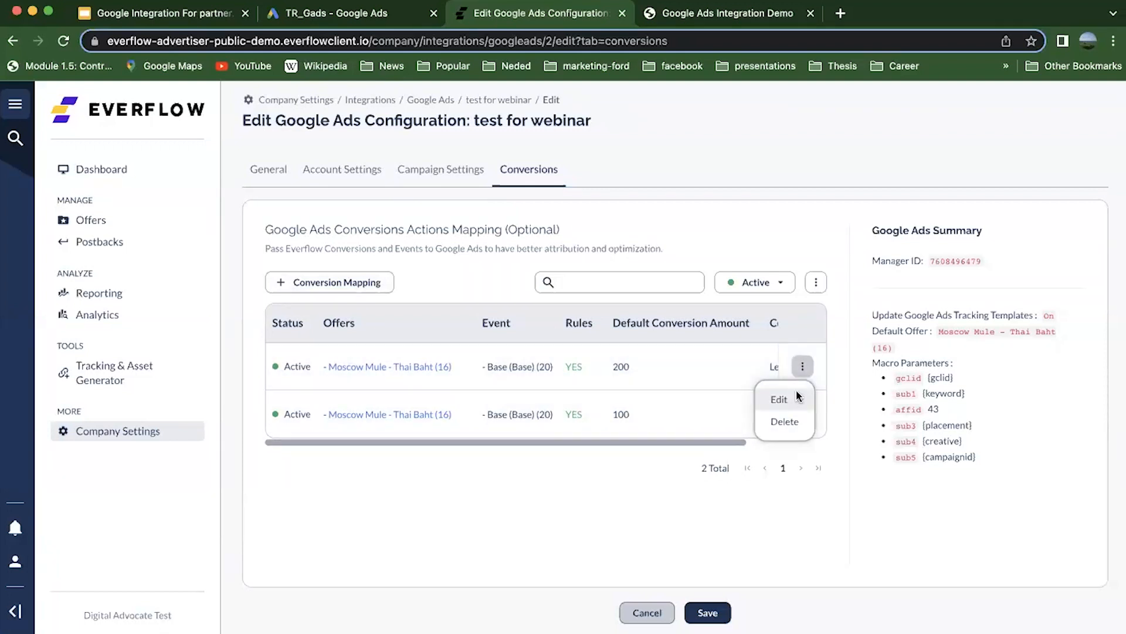
{"action": "left_click", "coordinate": [799, 398]}
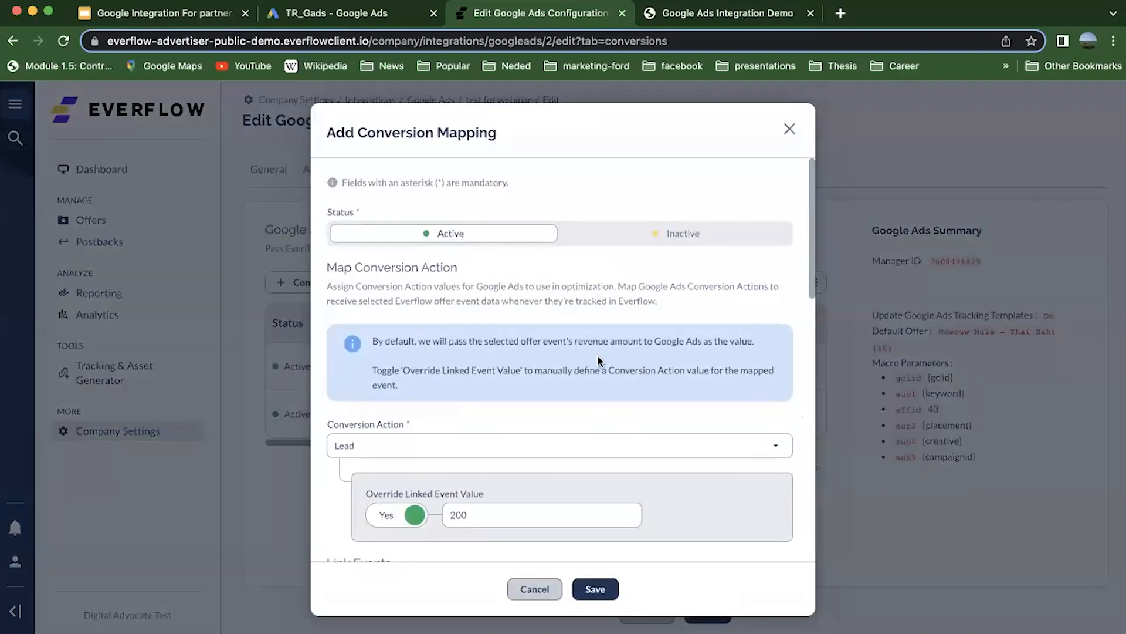
- Set the mapping's conversion action to Purchase and disable its traffic rules
{"action": "scroll", "coordinate": [597, 360], "scroll_direction": "down", "scroll_amount": 2}
{"action": "left_click", "coordinate": [410, 382]}
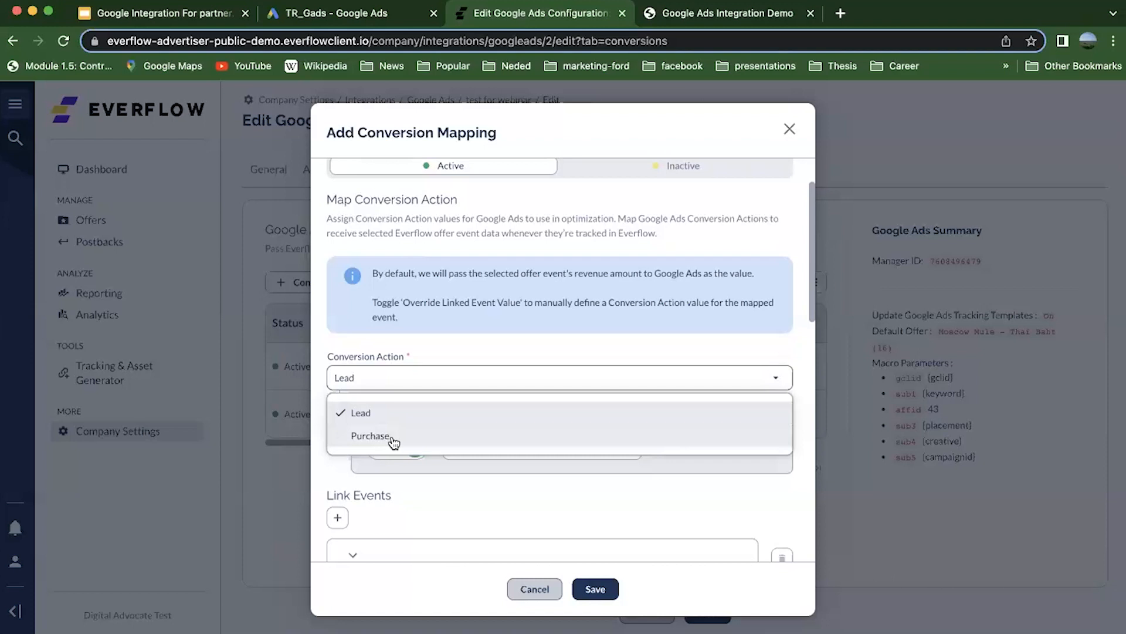
{"action": "left_click", "coordinate": [452, 354]}
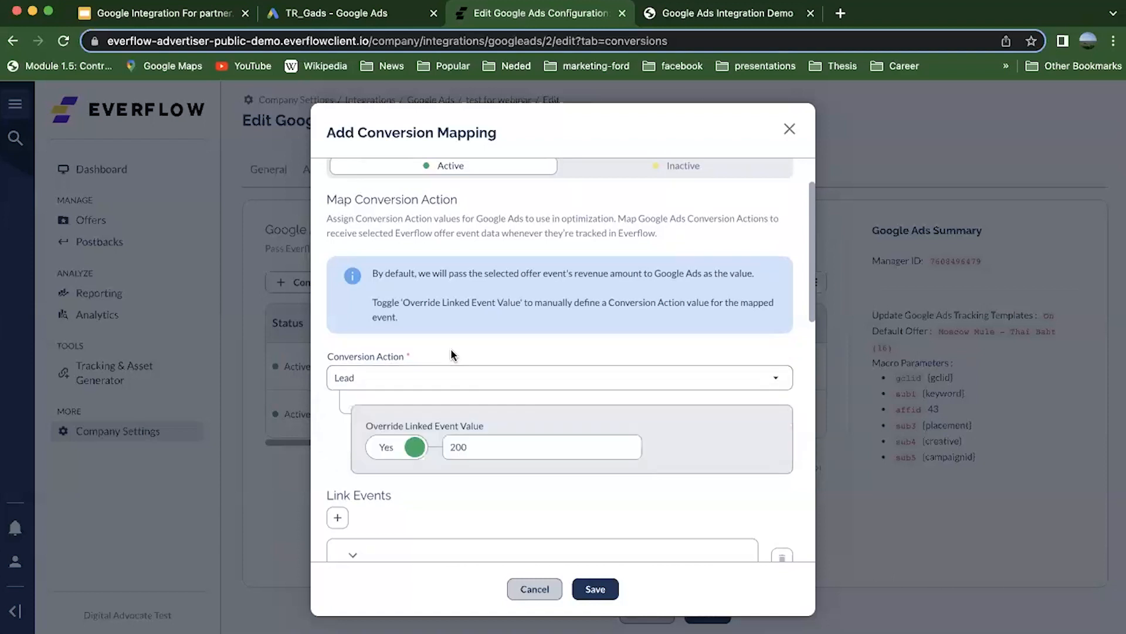
{"action": "scroll", "coordinate": [452, 350], "scroll_direction": "down", "scroll_amount": 5}
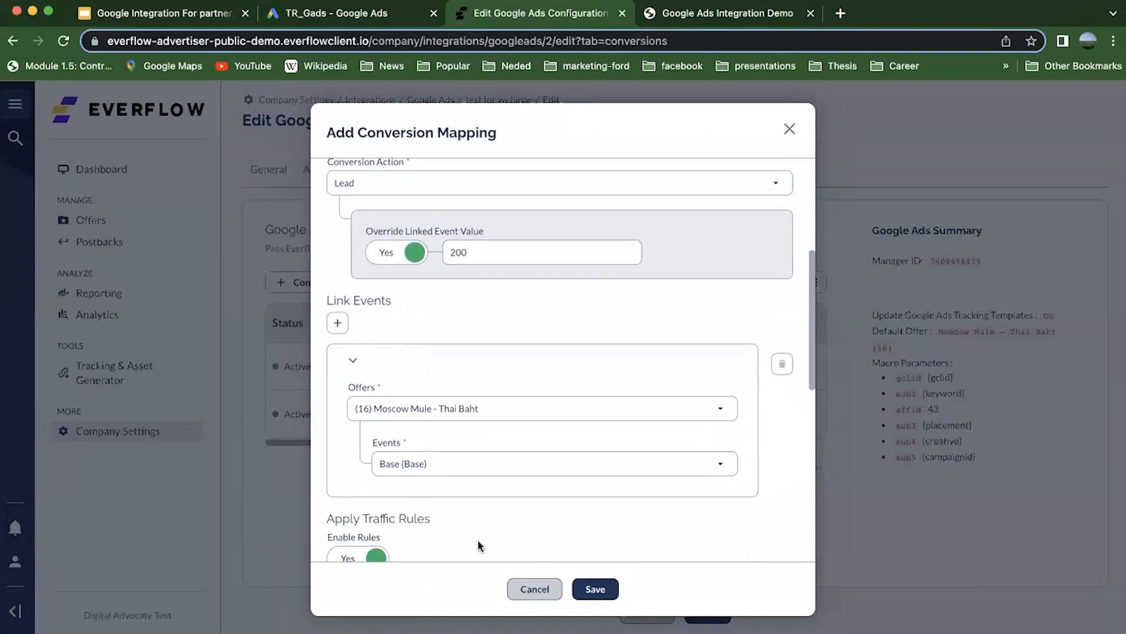
{"action": "scroll", "coordinate": [487, 500], "scroll_direction": "up", "scroll_amount": 2}
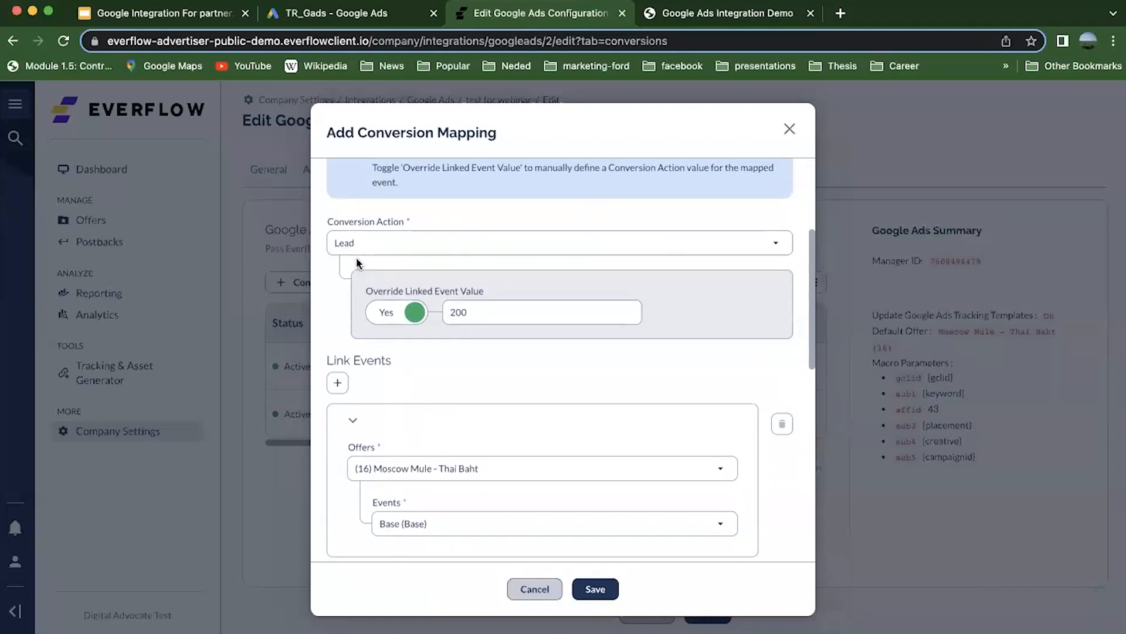
{"action": "left_click", "coordinate": [387, 243]}
{"action": "left_click", "coordinate": [390, 294]}
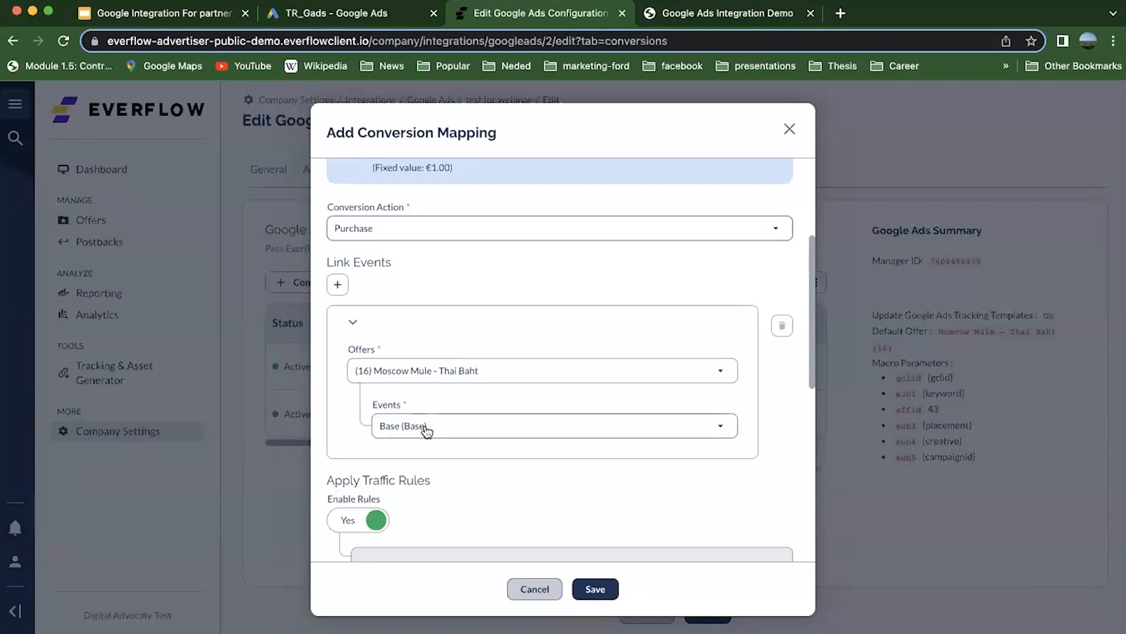
{"action": "scroll", "coordinate": [426, 431], "scroll_direction": "down", "scroll_amount": 2}
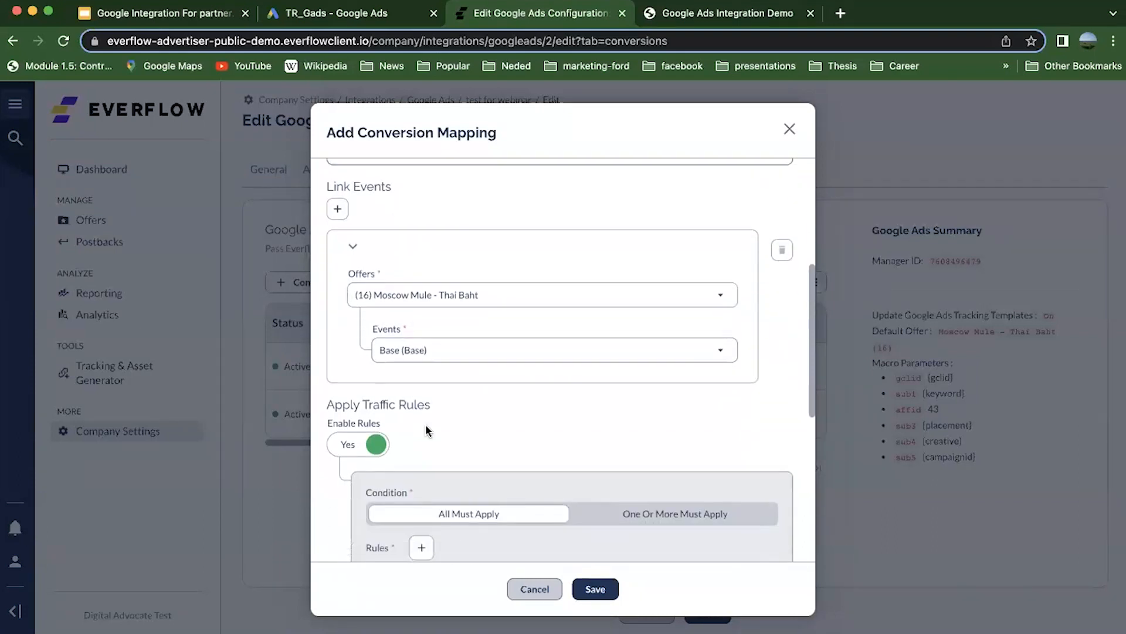
{"action": "left_click", "coordinate": [377, 442]}
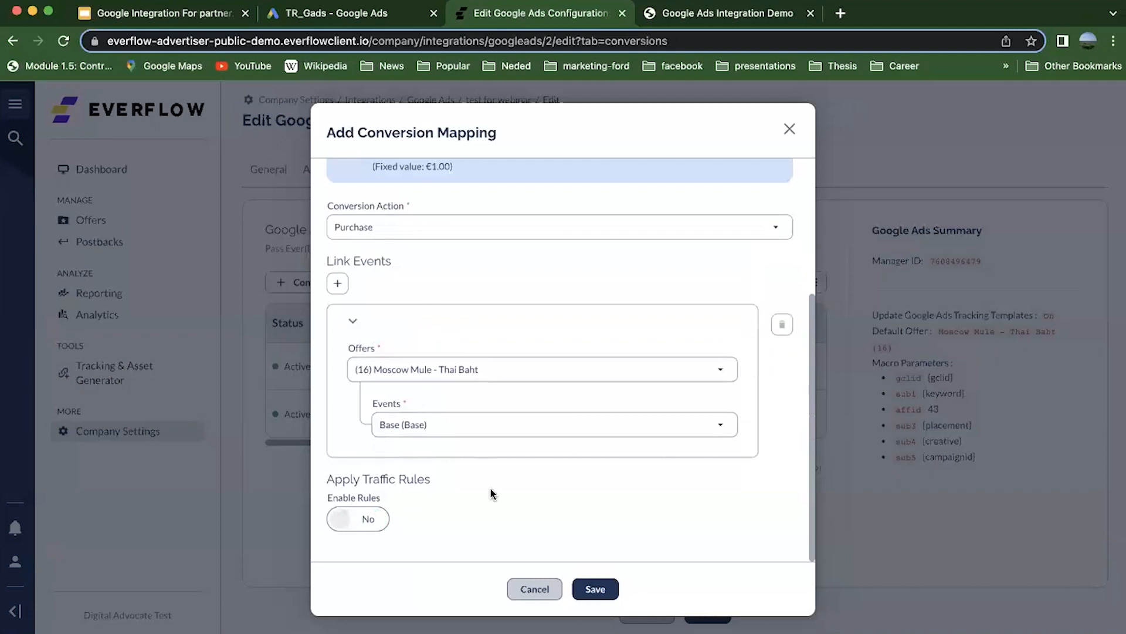
- Try setting the conversion mapping's conversion action to Lead
{"action": "scroll", "coordinate": [491, 487], "scroll_direction": "up", "scroll_amount": 2}
{"action": "scroll", "coordinate": [491, 493], "scroll_direction": "up", "scroll_amount": 1}
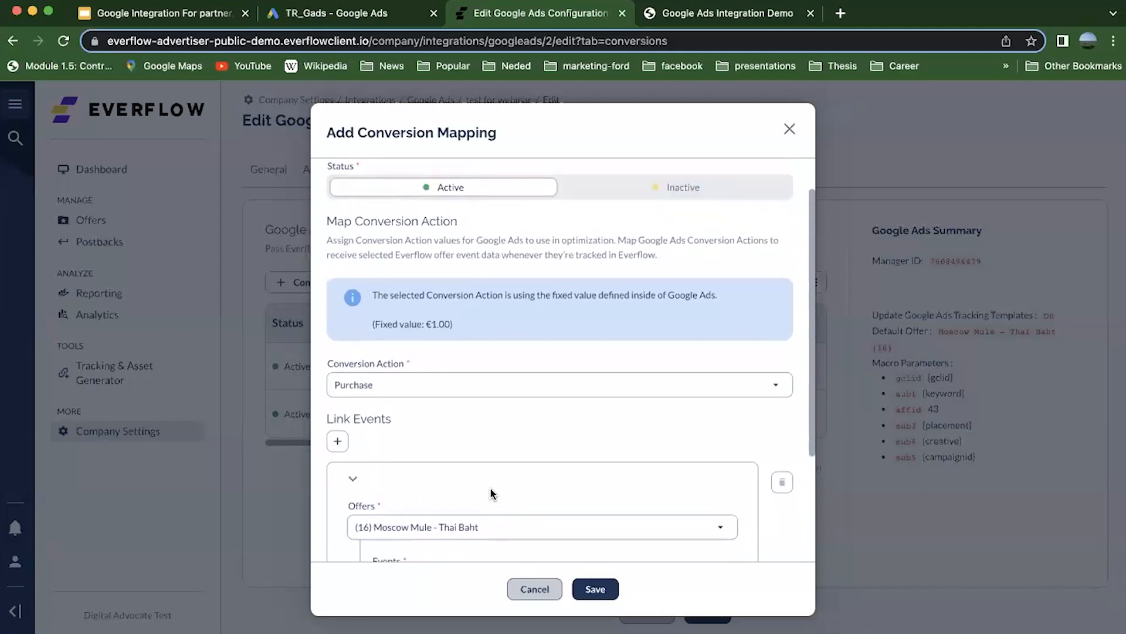
{"action": "scroll", "coordinate": [490, 487], "scroll_direction": "down", "scroll_amount": 1}
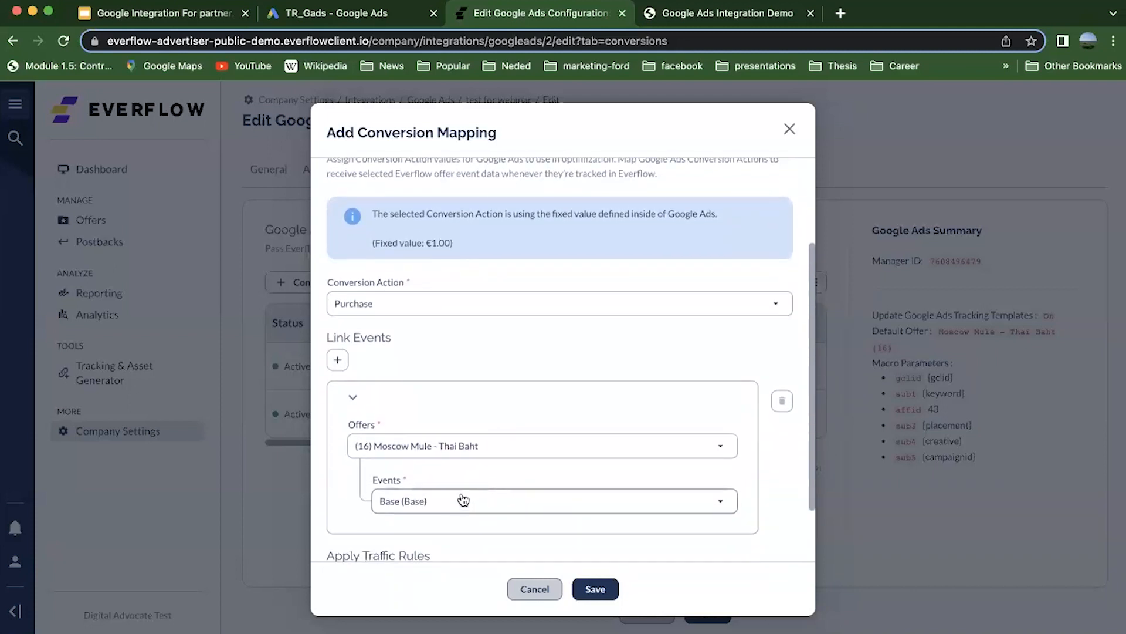
{"action": "scroll", "coordinate": [449, 367], "scroll_direction": "down", "scroll_amount": 1}
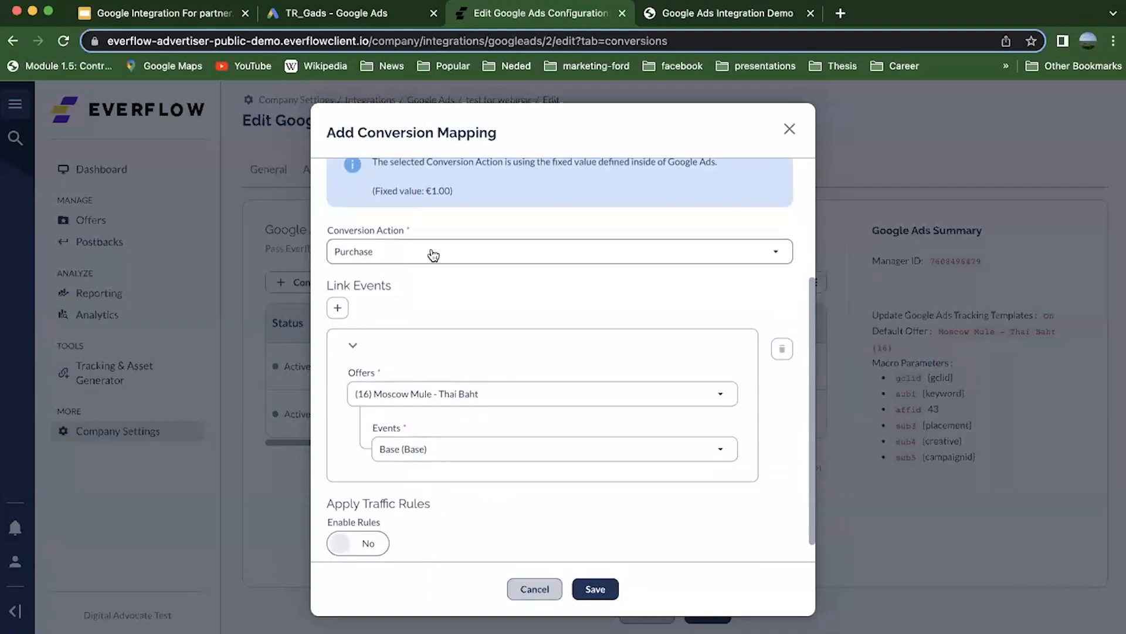
{"action": "left_click", "coordinate": [433, 253]}
{"action": "left_click", "coordinate": [433, 288]}
{"action": "left_click", "coordinate": [472, 338]}
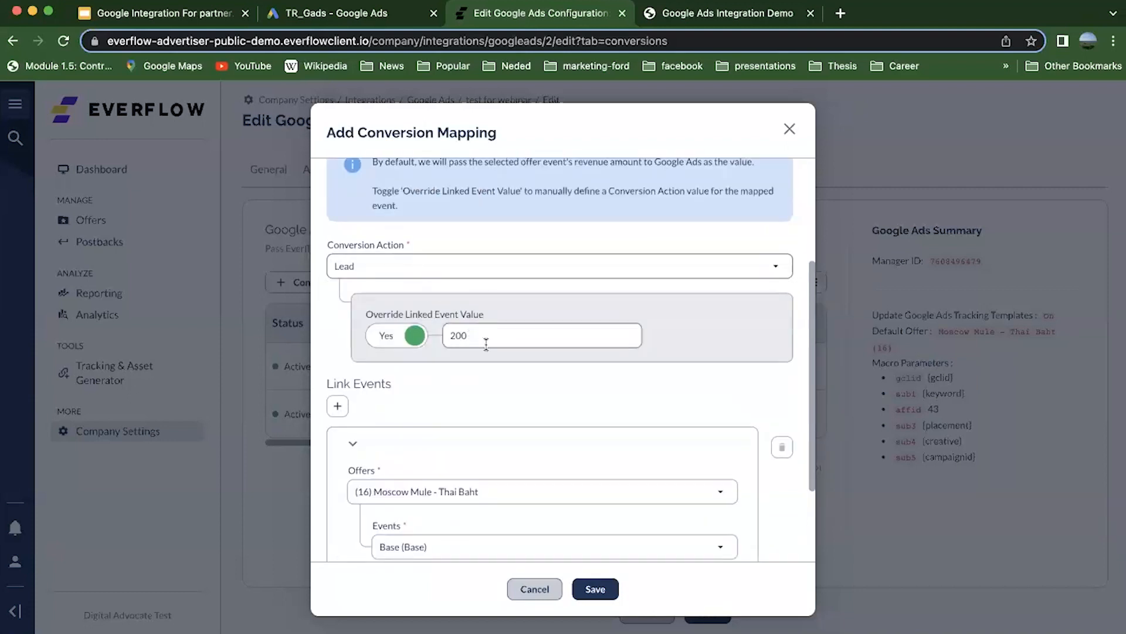
- Try turning off the linked event value override for the Lead conversion action
{"action": "left_click", "coordinate": [418, 336]}
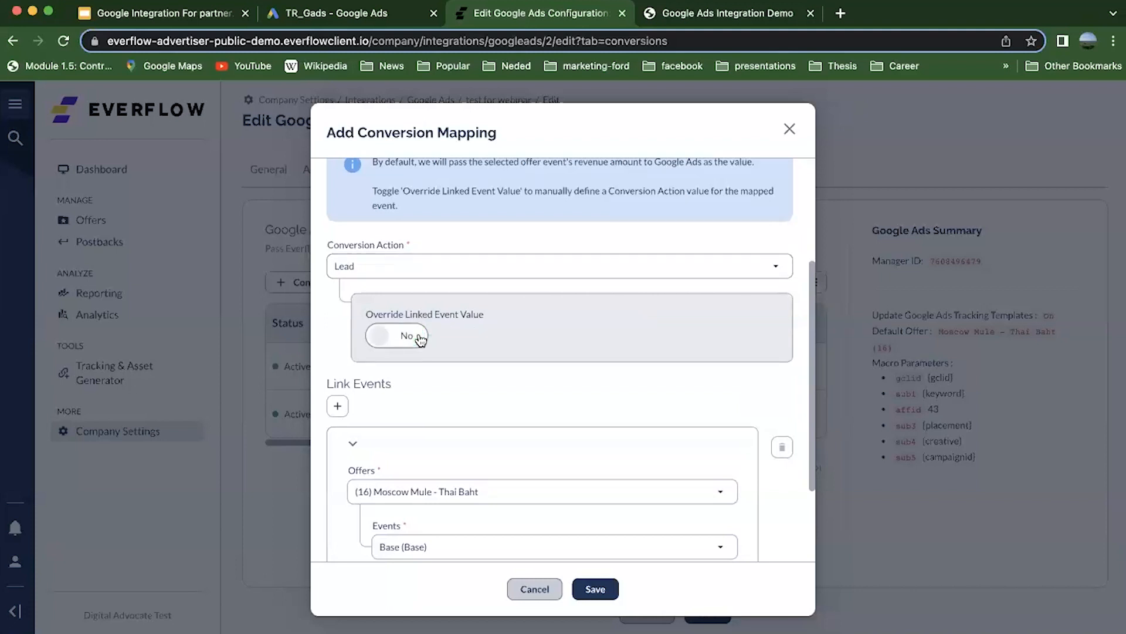
{"action": "left_click", "coordinate": [420, 339]}
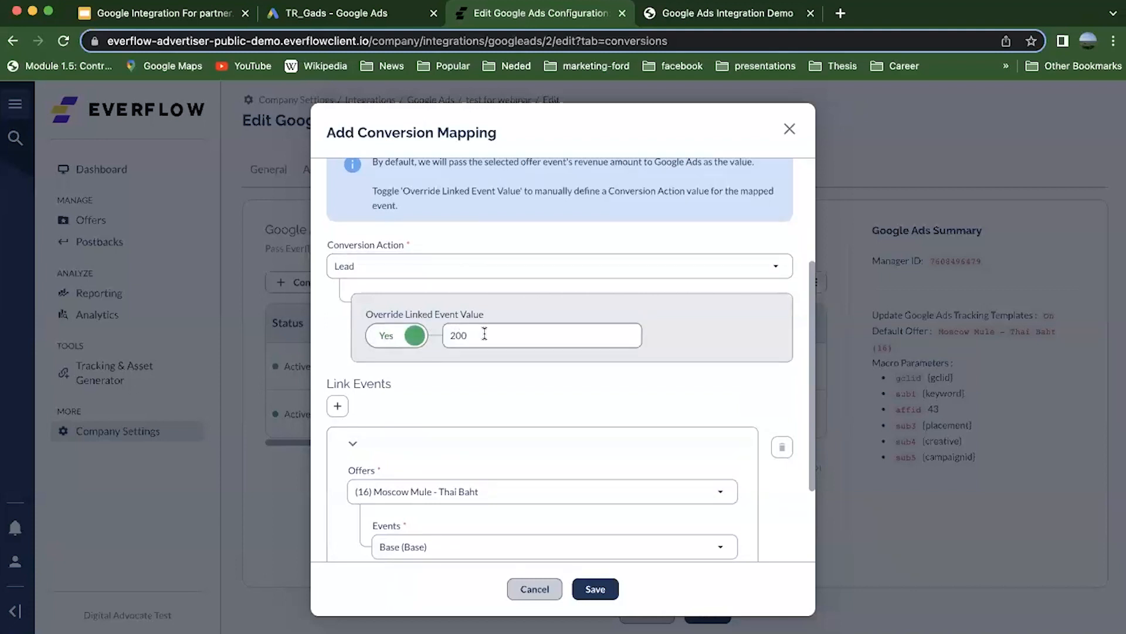
{"action": "left_click", "coordinate": [409, 344]}
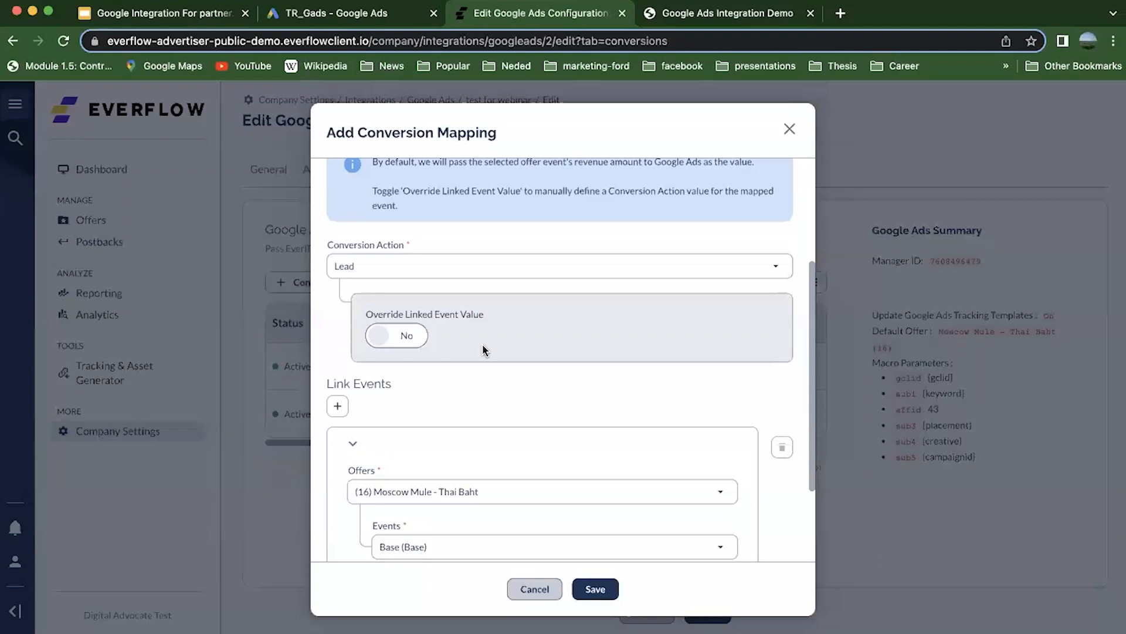
{"action": "left_click", "coordinate": [413, 339]}
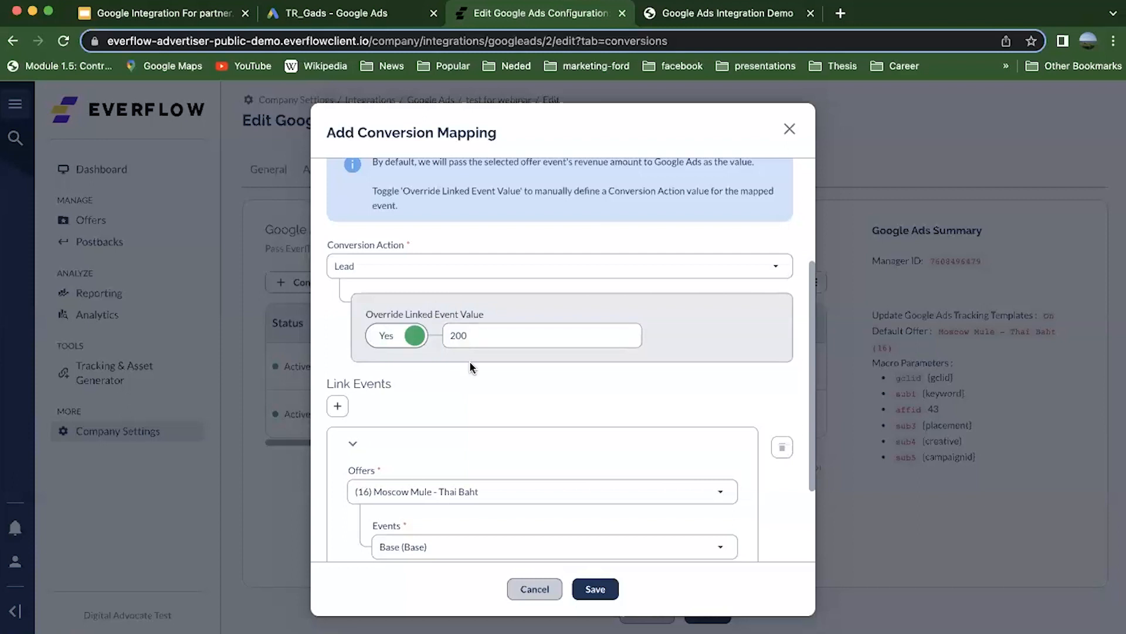
{"action": "left_click", "coordinate": [410, 341]}
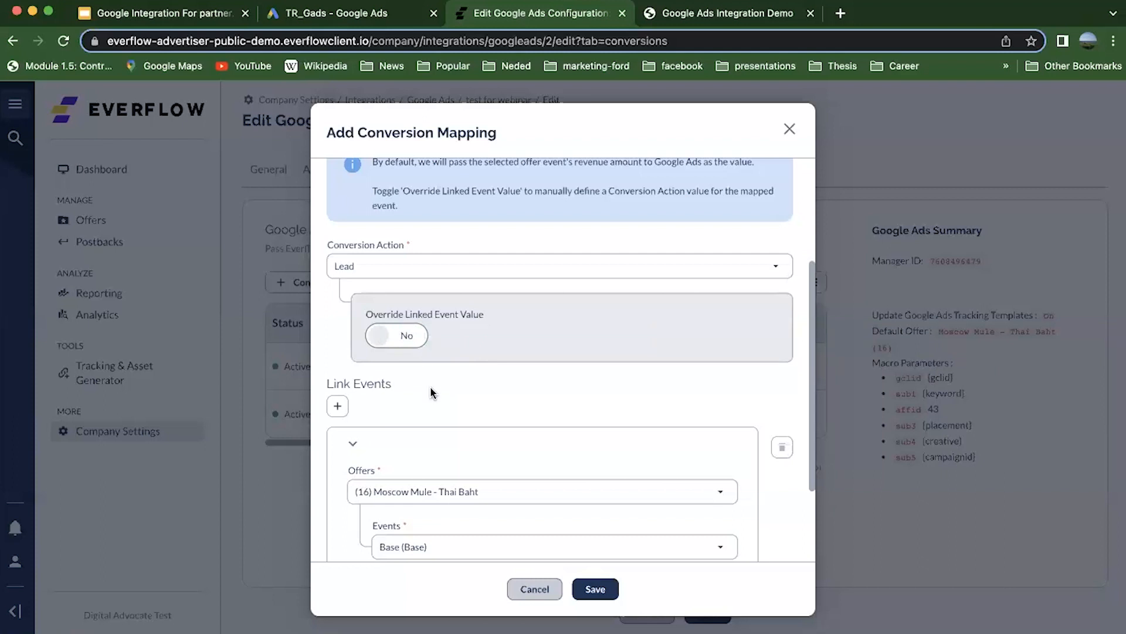
- Try enabling traffic rules for the conversion mapping
{"action": "scroll", "coordinate": [431, 389], "scroll_direction": "down", "scroll_amount": 2}
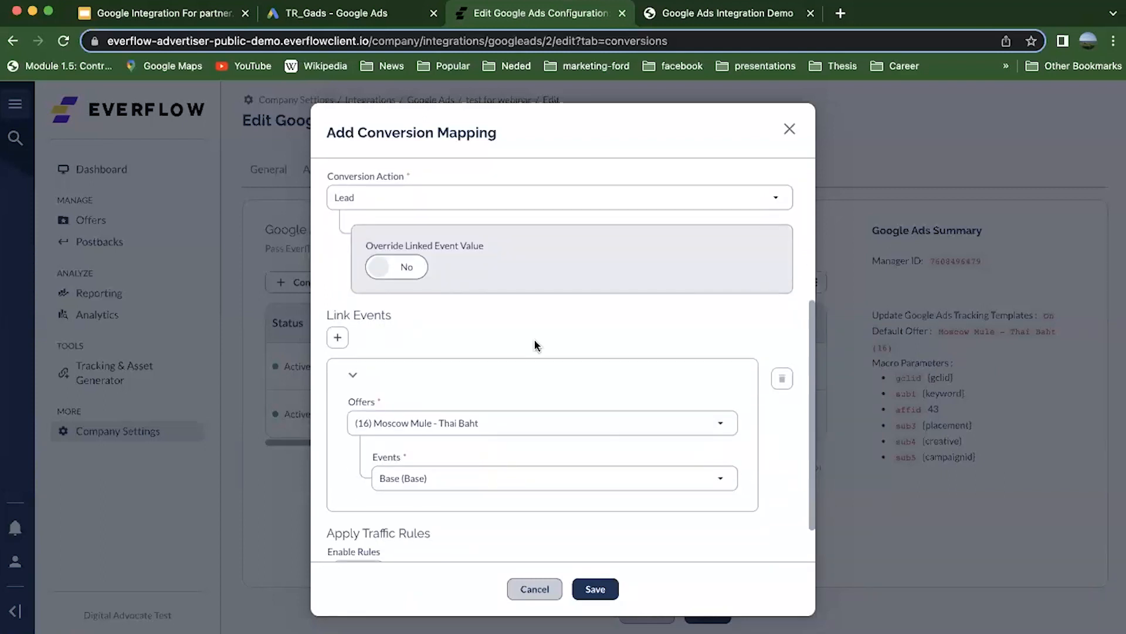
{"action": "scroll", "coordinate": [535, 346], "scroll_direction": "down", "scroll_amount": 2}
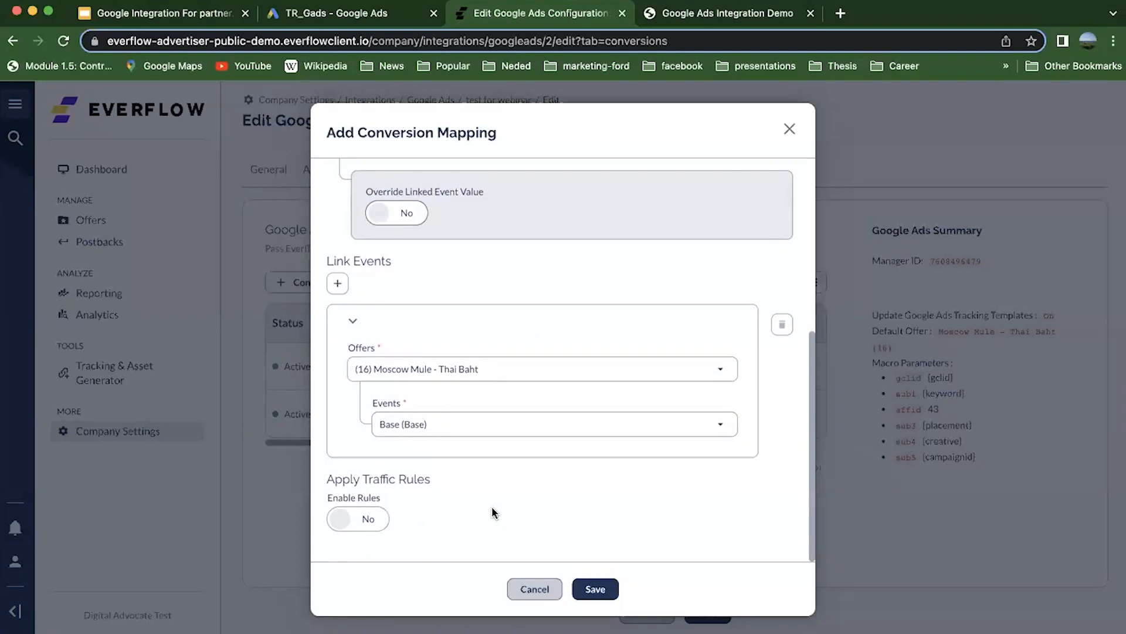
{"action": "left_click", "coordinate": [365, 519]}
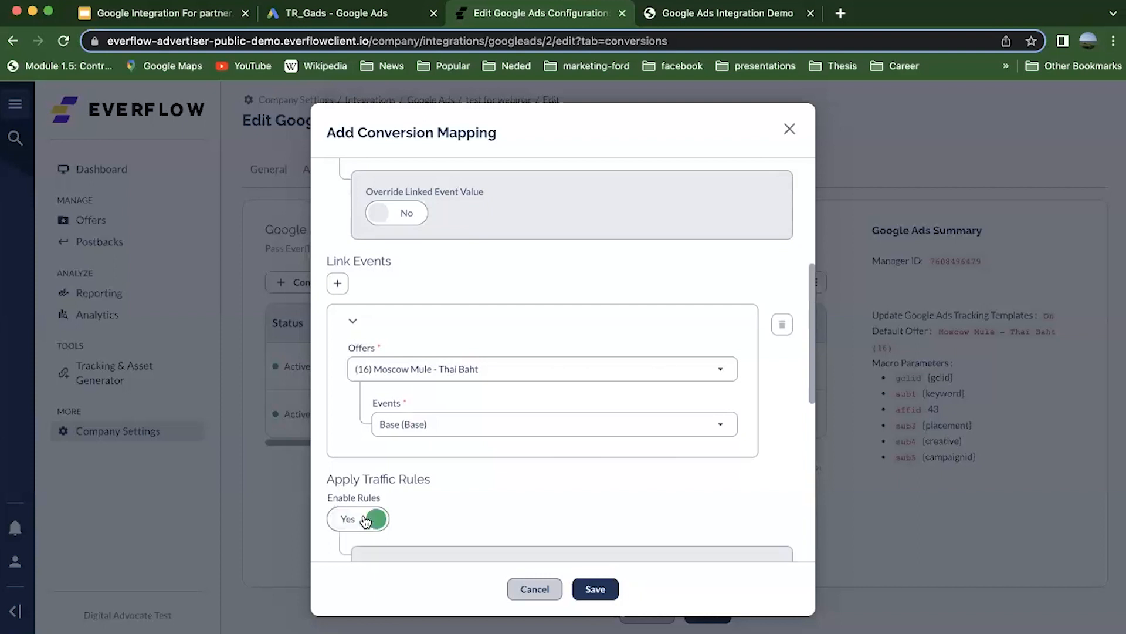
- Try changing the adv1 traffic rule to the variable Email with the comparison method Contains and the value hotmail
{"action": "scroll", "coordinate": [486, 502], "scroll_direction": "down", "scroll_amount": 5}
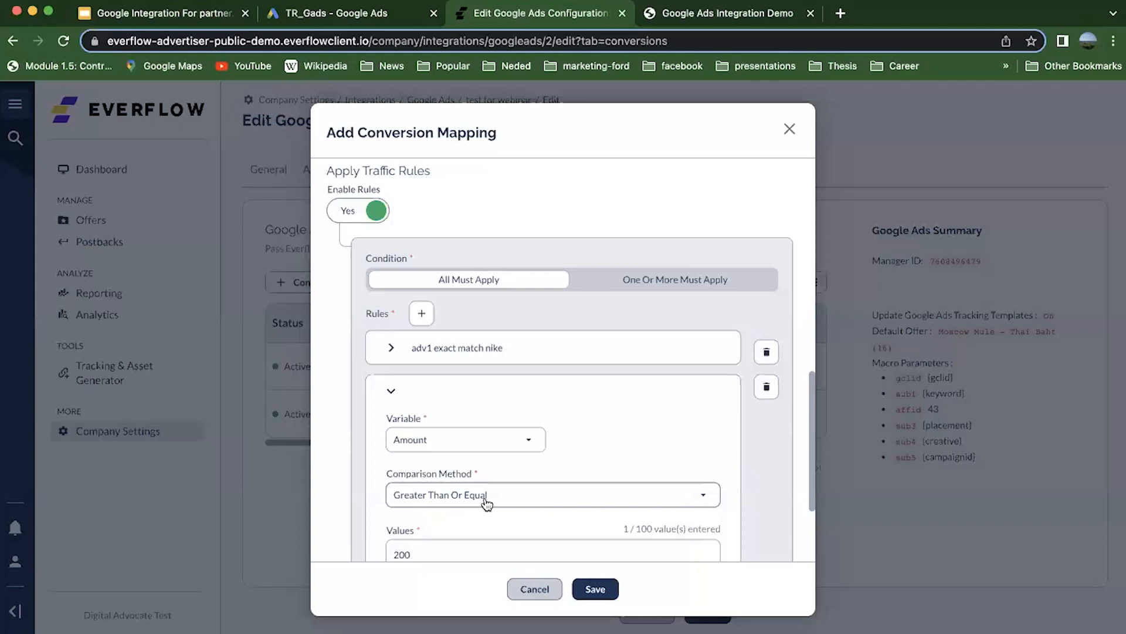
{"action": "left_click", "coordinate": [490, 359]}
{"action": "left_click", "coordinate": [471, 451]}
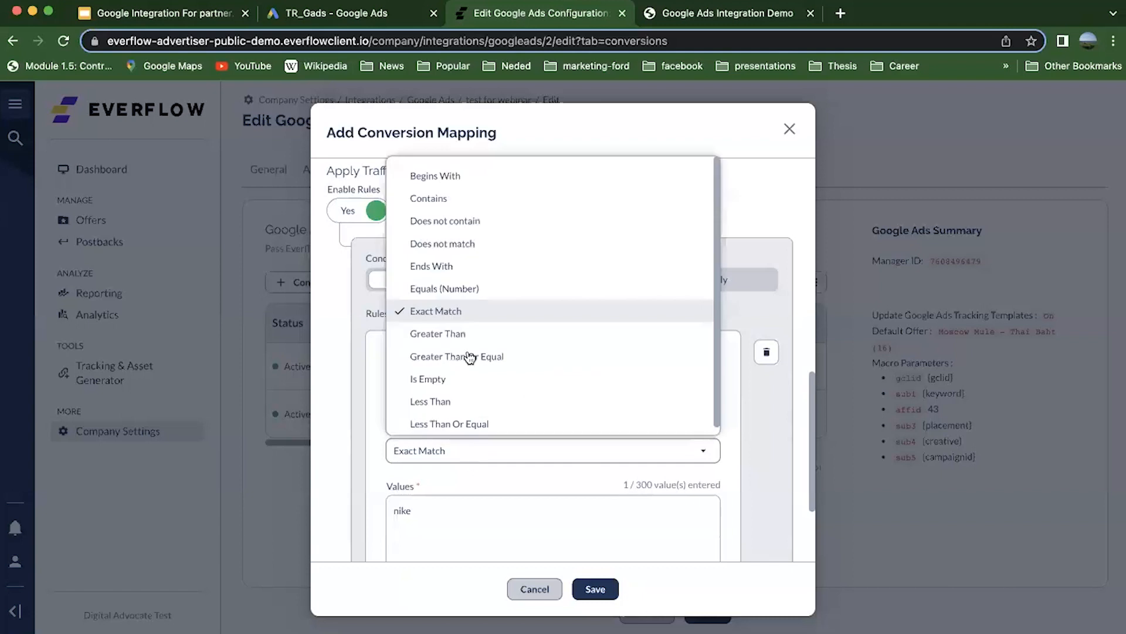
{"action": "left_click", "coordinate": [459, 204]}
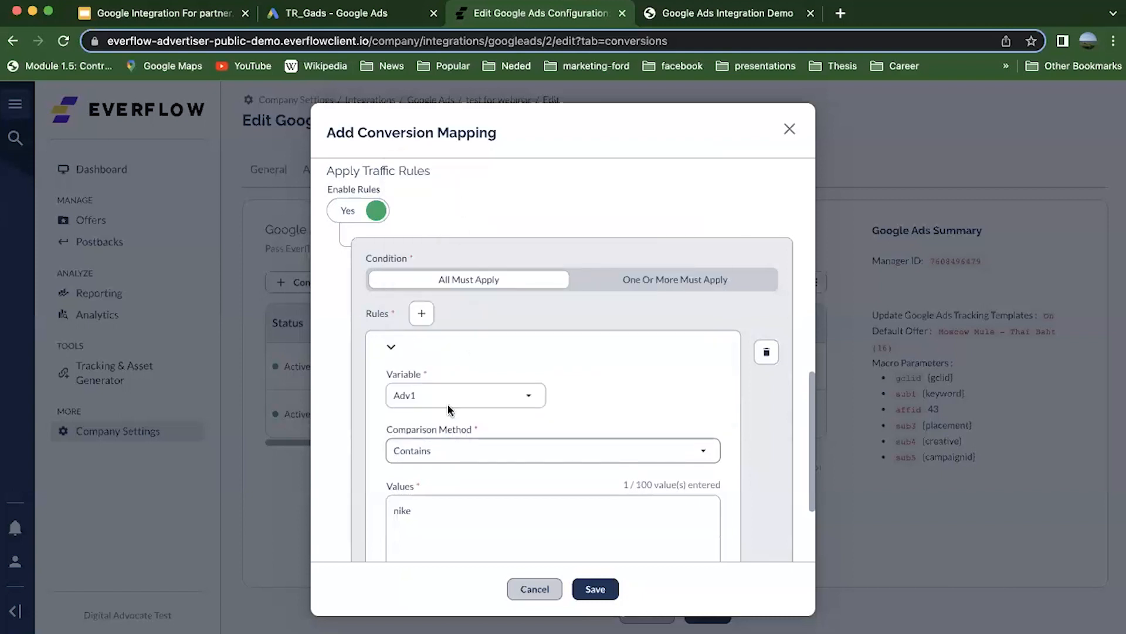
{"action": "left_click", "coordinate": [448, 404]}
{"action": "left_click", "coordinate": [450, 318]}
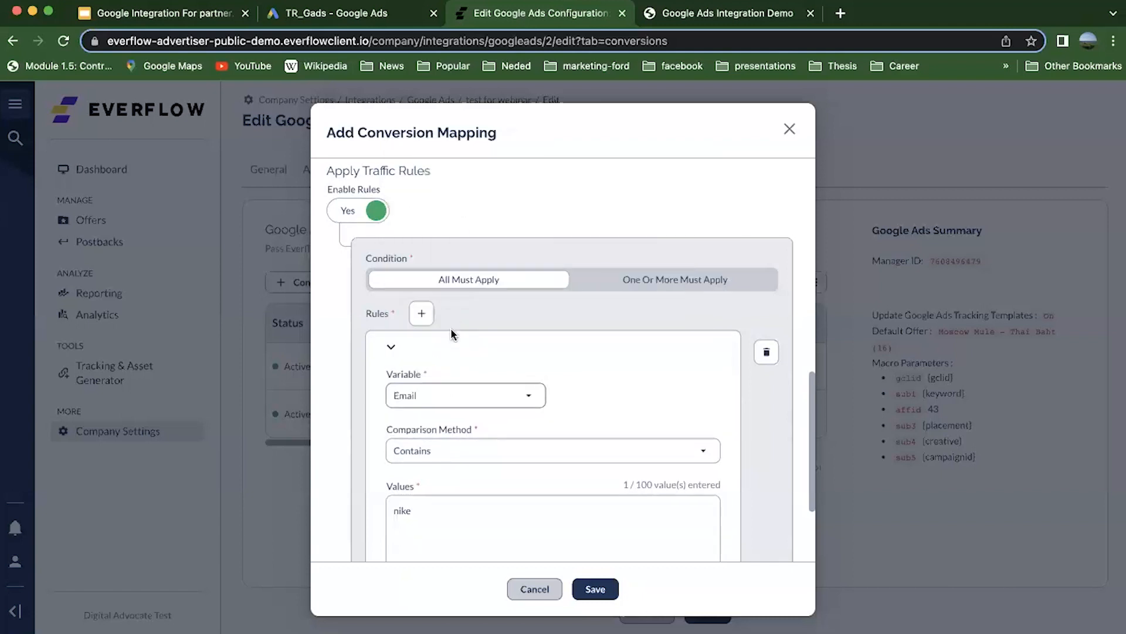
{"action": "left_click_drag", "start_coordinate": [430, 505], "coordinate": [359, 511]}
{"action": "type", "text": "hotmail"}
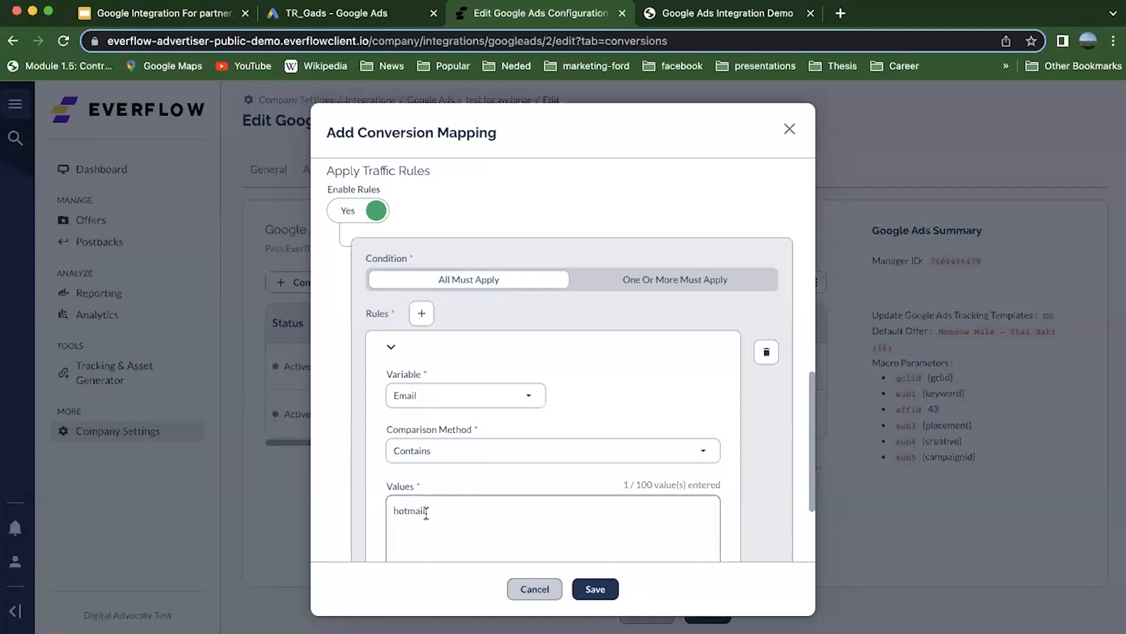
- Try switching the Email traffic rule to the variable Adv2 with the value shoes
{"action": "left_click", "coordinate": [464, 395]}
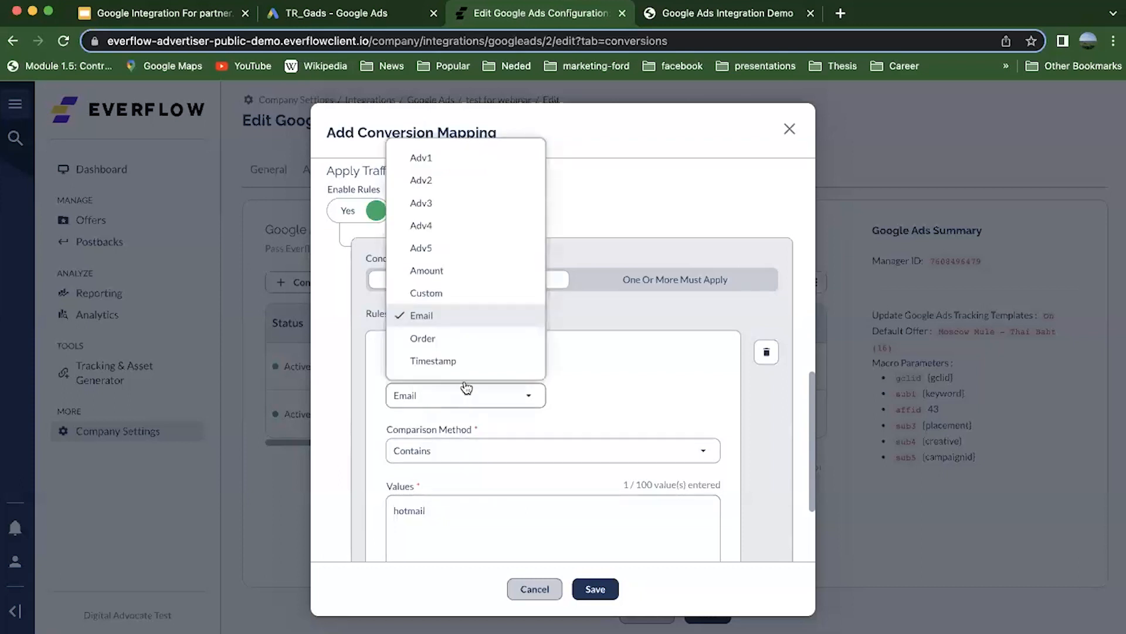
{"action": "left_click", "coordinate": [455, 179]}
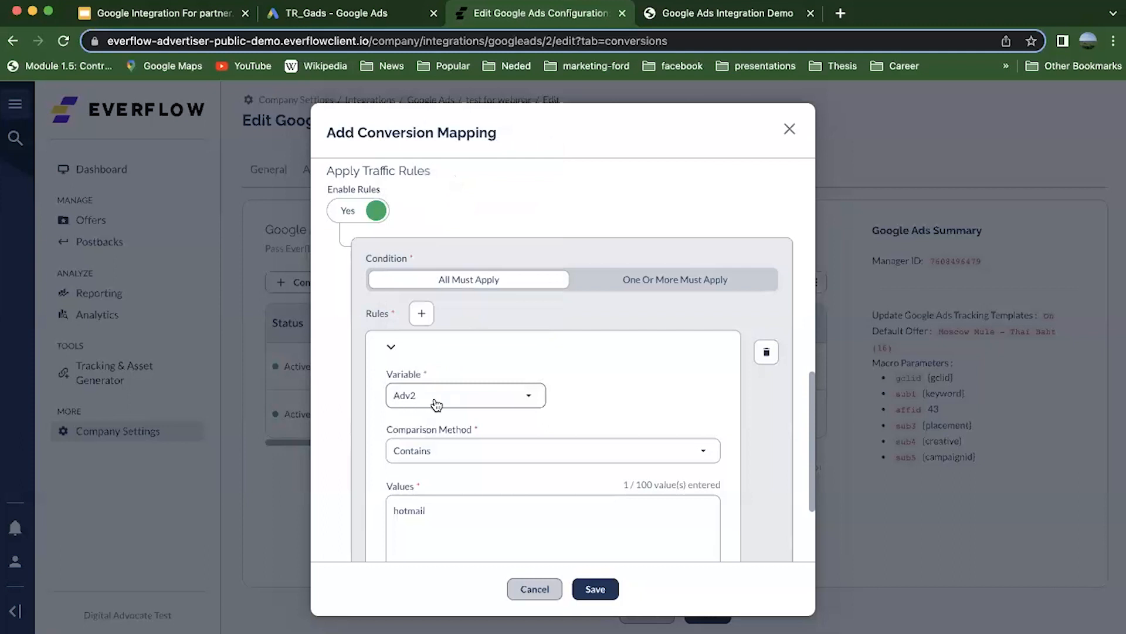
{"action": "left_click_drag", "start_coordinate": [441, 513], "coordinate": [379, 518]}
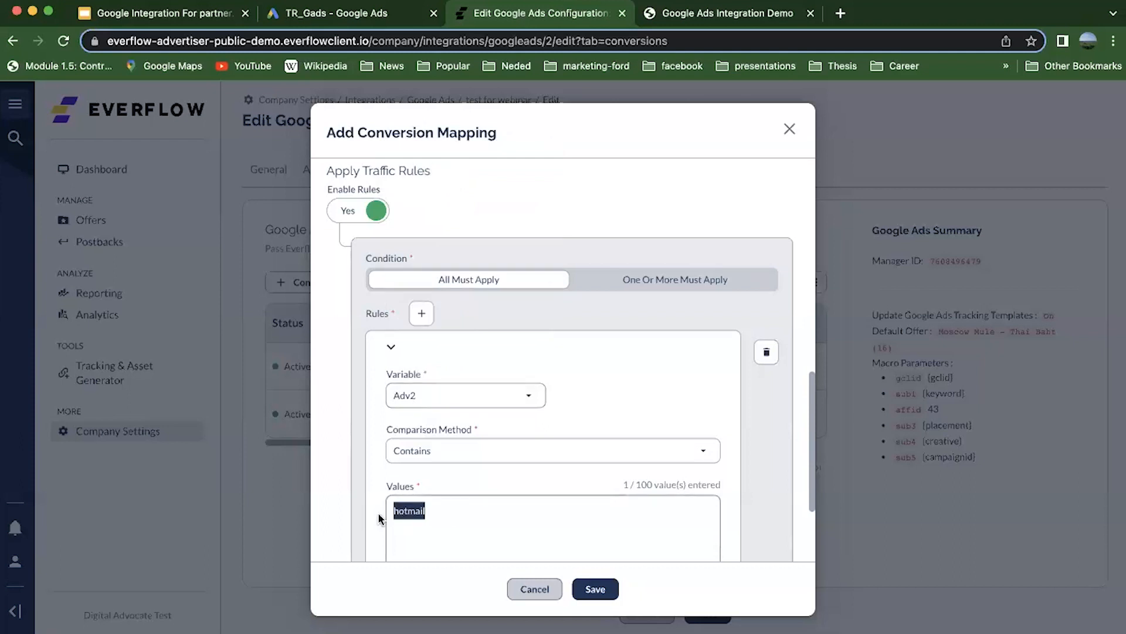
{"action": "type", "text": "shoes"}
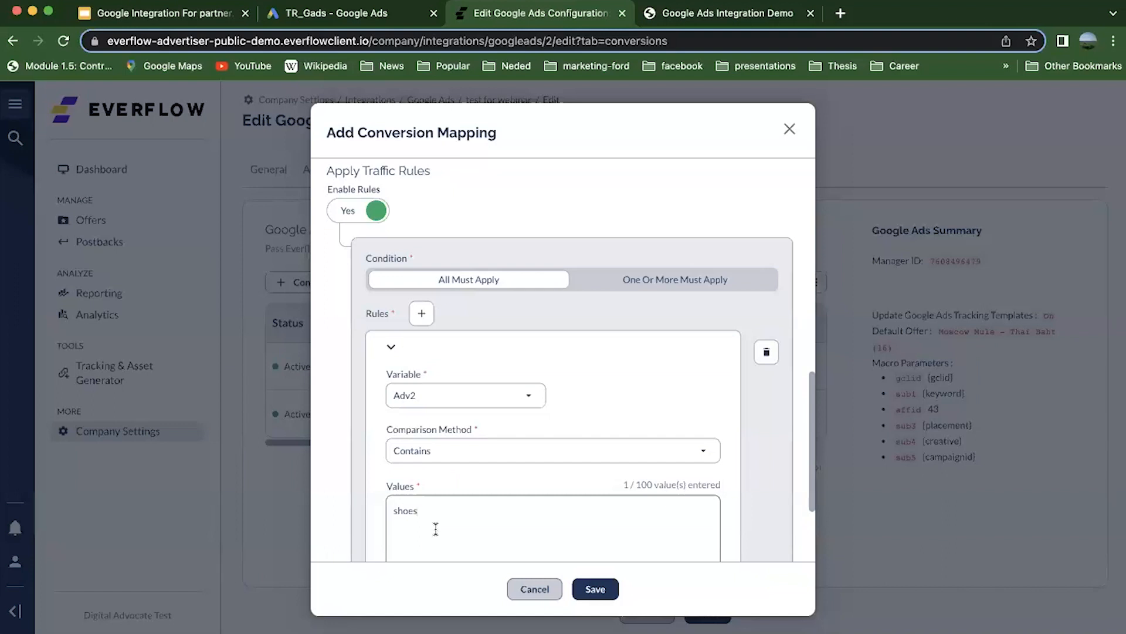
- Review the amount traffic rule, the linked offer event and the available conversion actions of the mapping
{"action": "scroll", "coordinate": [435, 484], "scroll_direction": "down", "scroll_amount": 3}
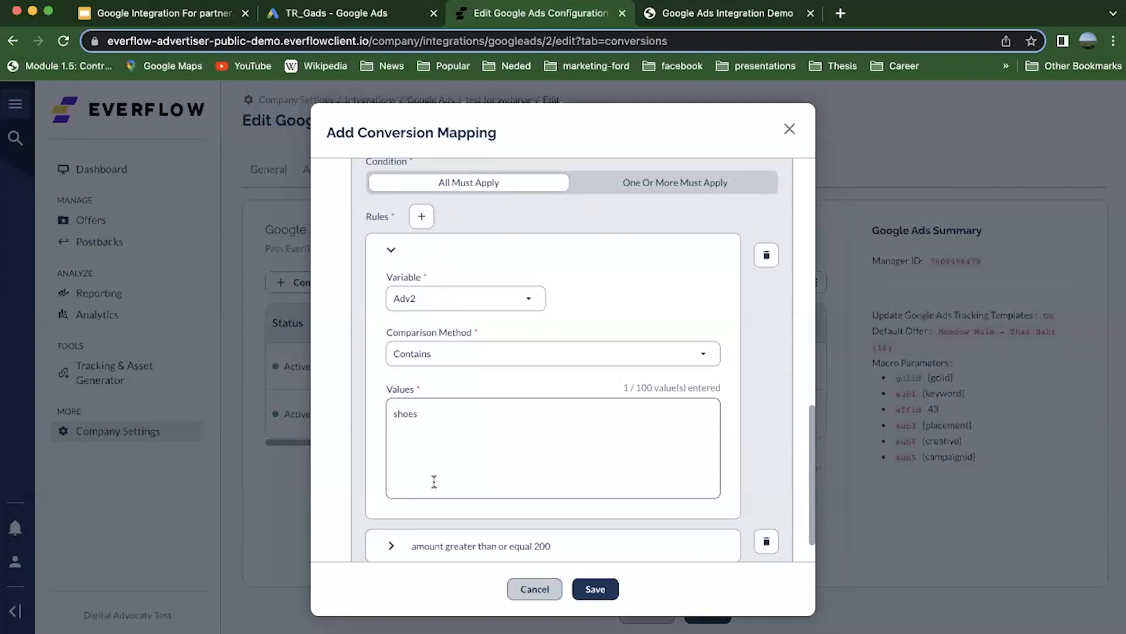
{"action": "scroll", "coordinate": [434, 481], "scroll_direction": "down", "scroll_amount": 1}
{"action": "left_click", "coordinate": [427, 512]}
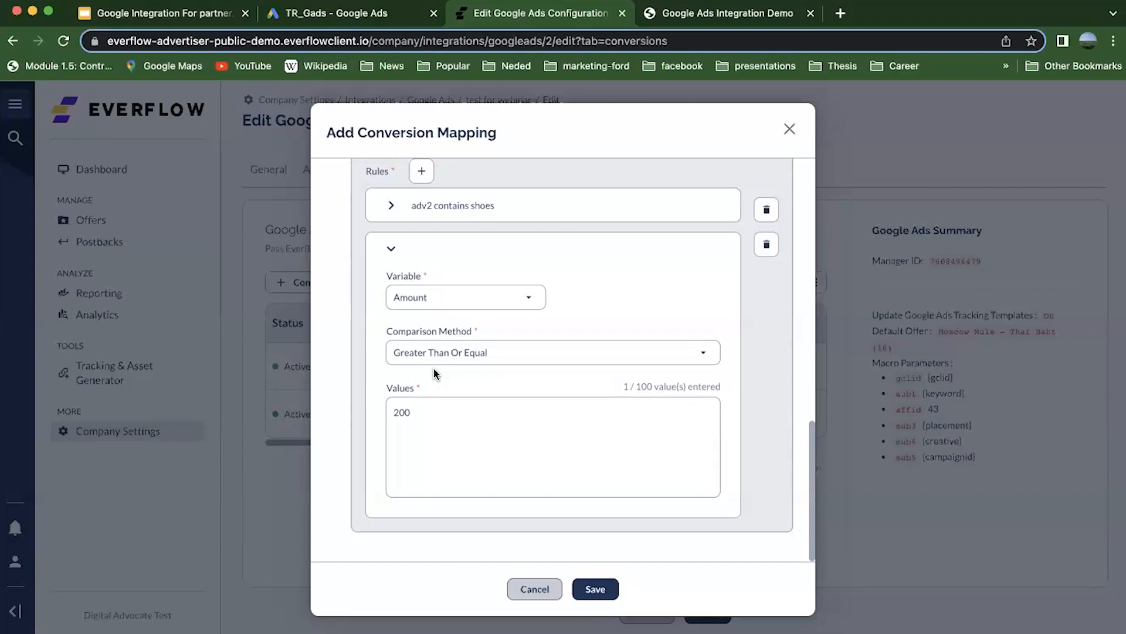
{"action": "scroll", "coordinate": [433, 368], "scroll_direction": "up", "scroll_amount": 5}
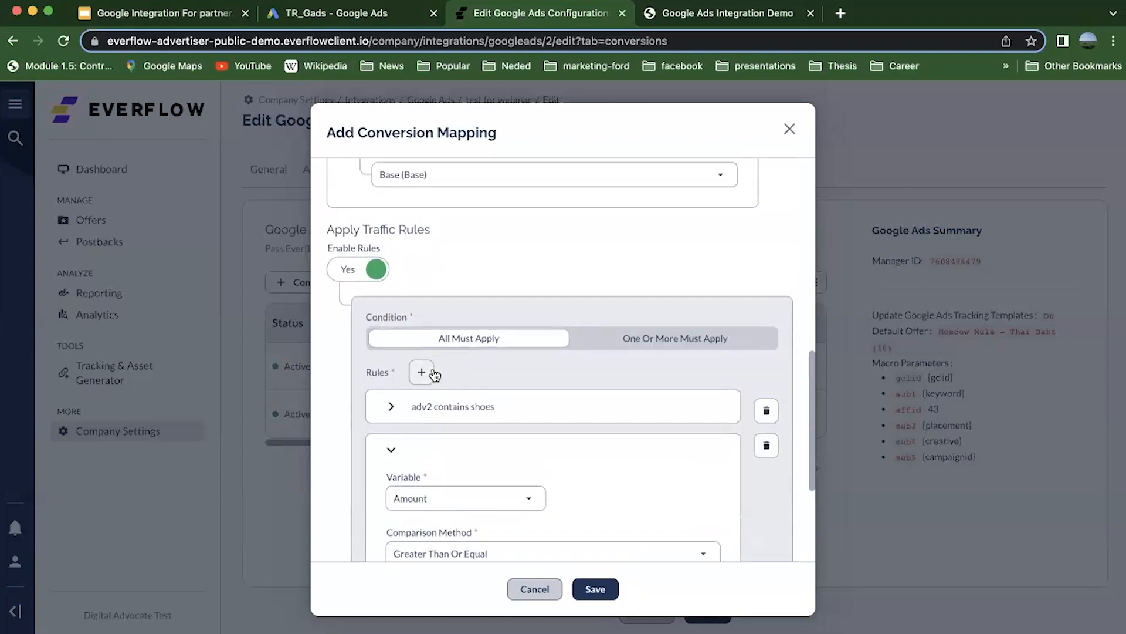
{"action": "scroll", "coordinate": [434, 372], "scroll_direction": "up", "scroll_amount": 4}
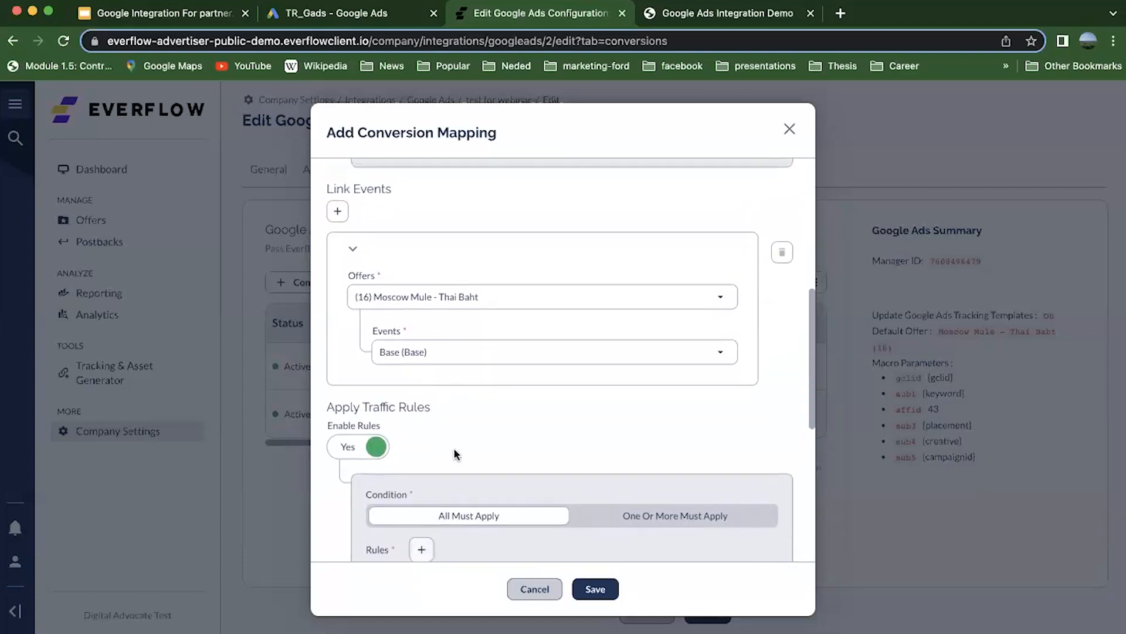
{"action": "scroll", "coordinate": [453, 449], "scroll_direction": "down", "scroll_amount": 9}
{"action": "scroll", "coordinate": [432, 453], "scroll_direction": "up", "scroll_amount": 10}
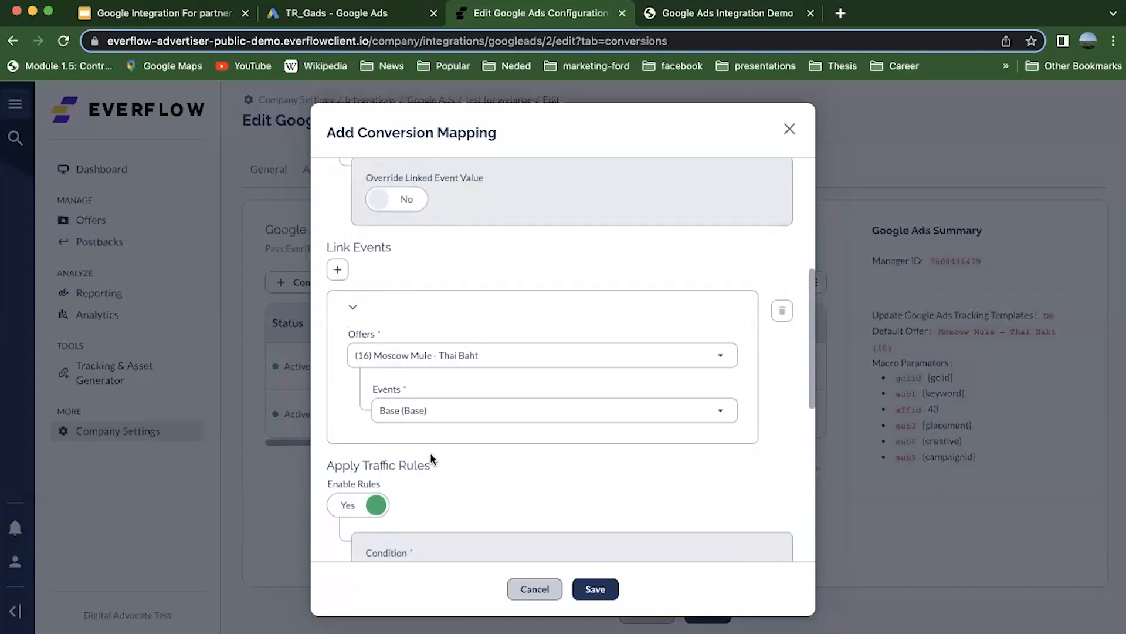
{"action": "scroll", "coordinate": [430, 450], "scroll_direction": "up", "scroll_amount": 4}
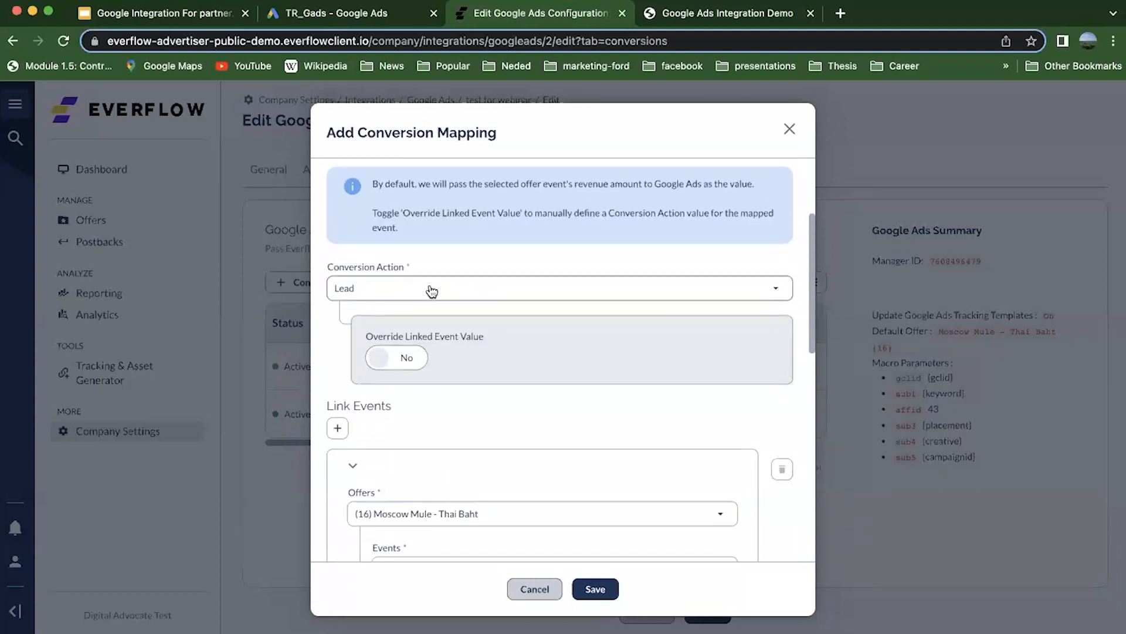
{"action": "scroll", "coordinate": [478, 369], "scroll_direction": "down", "scroll_amount": 8}
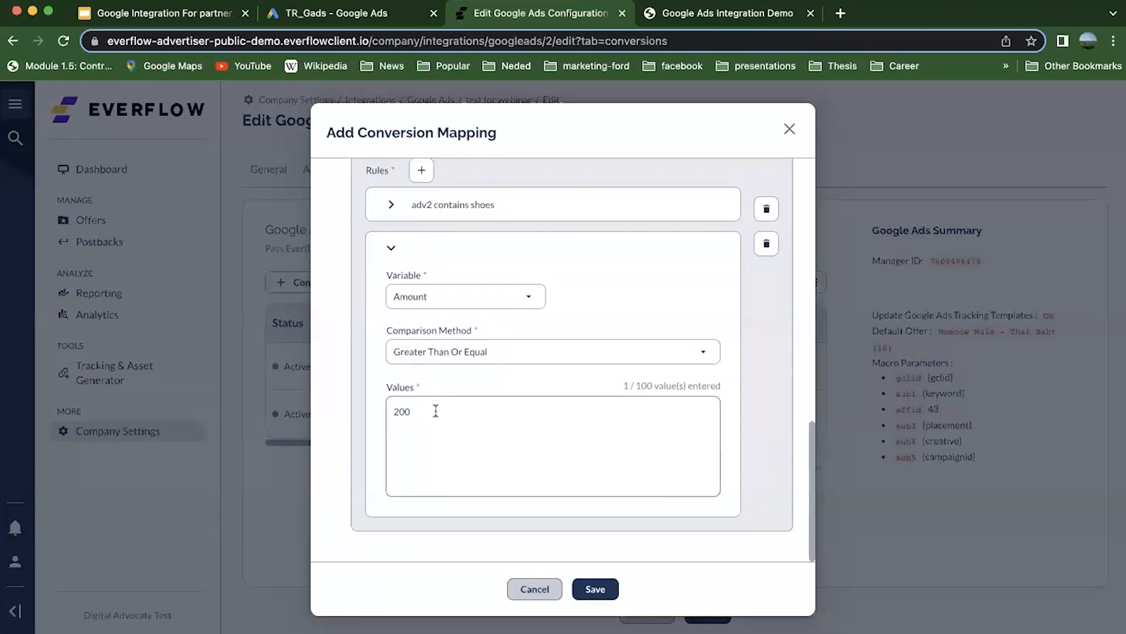
{"action": "scroll", "coordinate": [436, 408], "scroll_direction": "up", "scroll_amount": 6}
{"action": "scroll", "coordinate": [435, 407], "scroll_direction": "up", "scroll_amount": 8}
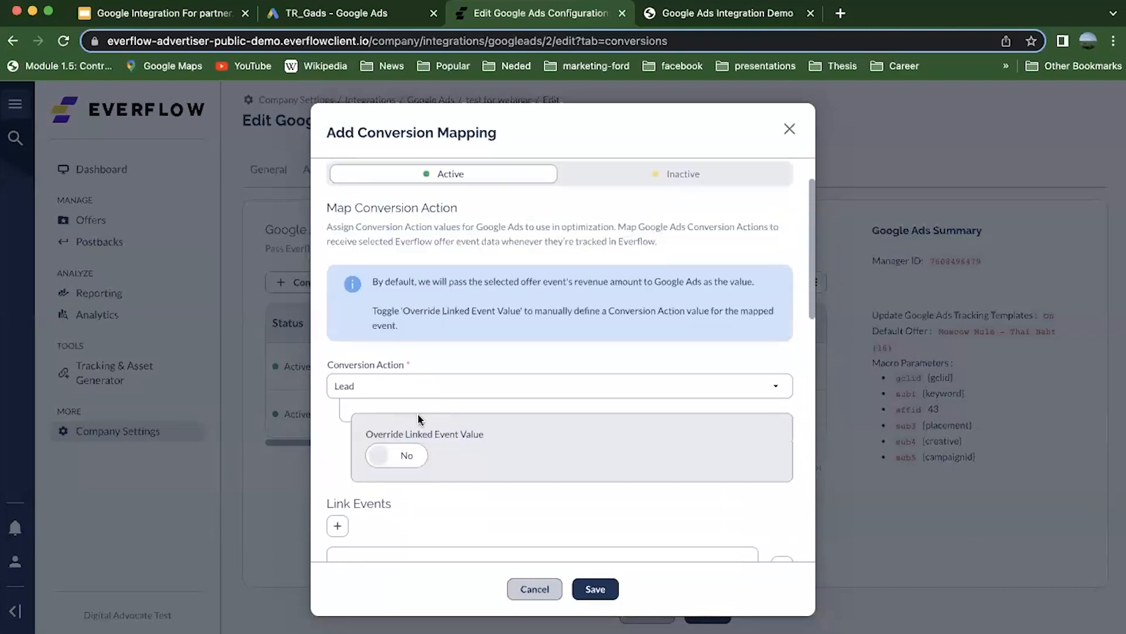
{"action": "left_click", "coordinate": [419, 394]}
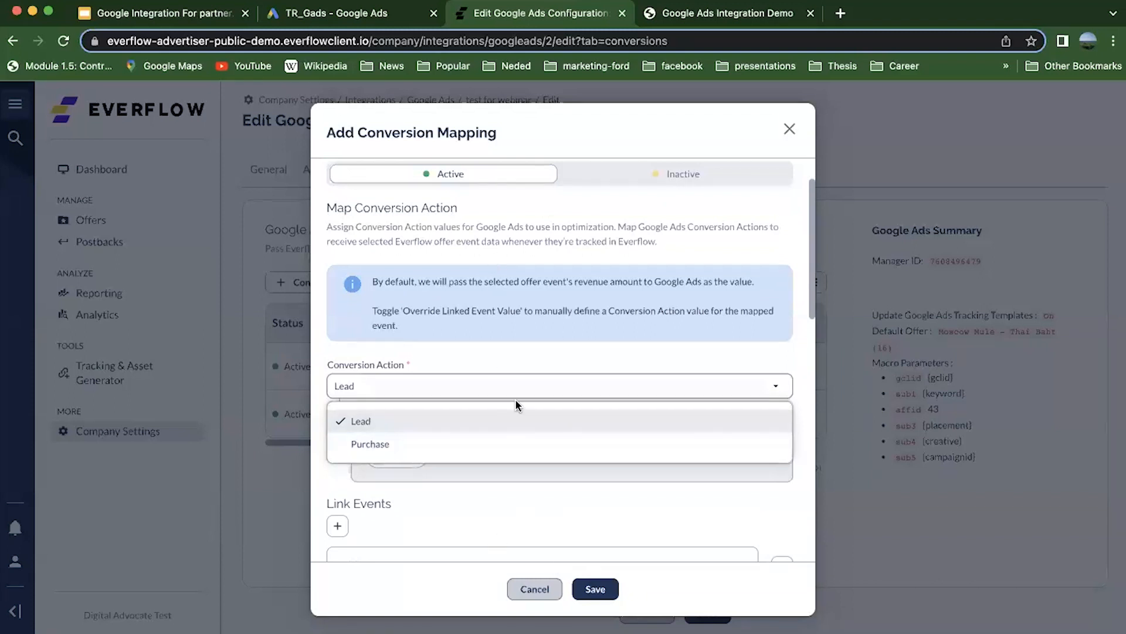
{"action": "left_click", "coordinate": [798, 479]}
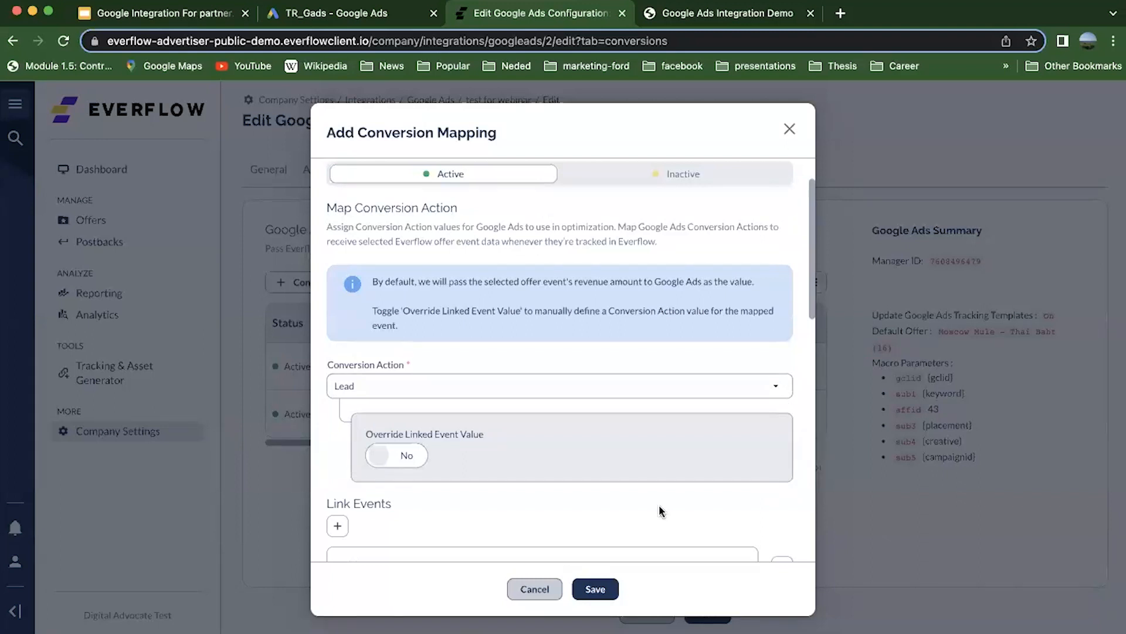
{"action": "scroll", "coordinate": [661, 510], "scroll_direction": "down", "scroll_amount": 10}
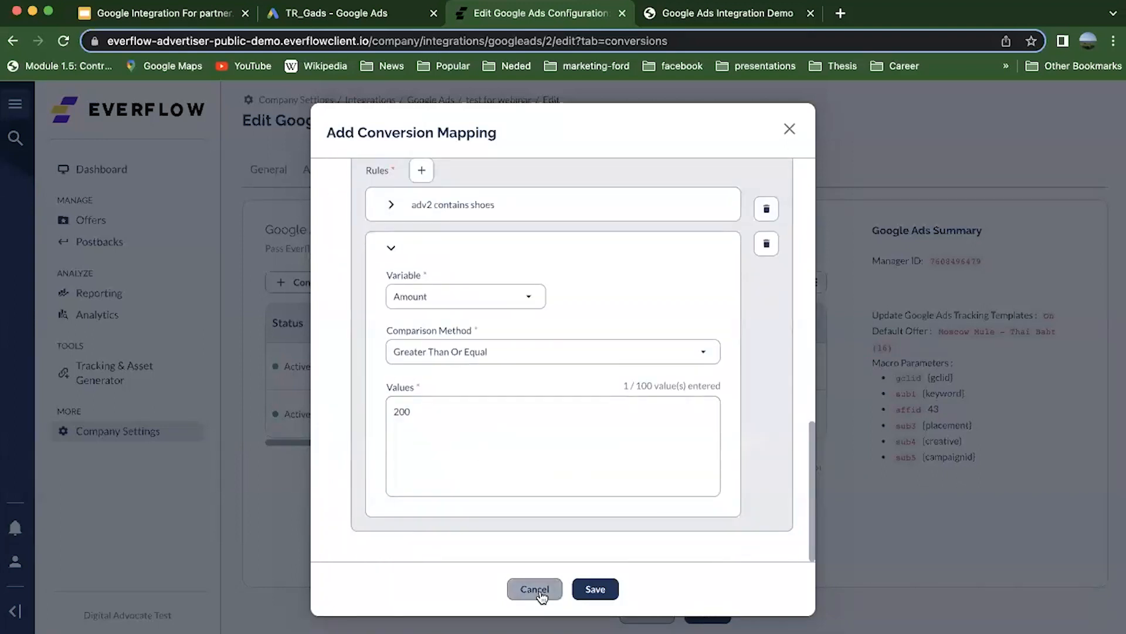
- Discard the mapping edits and reopen the conversion mapping with the default conversion amount of 200 for editing
{"action": "left_click", "coordinate": [534, 588]}
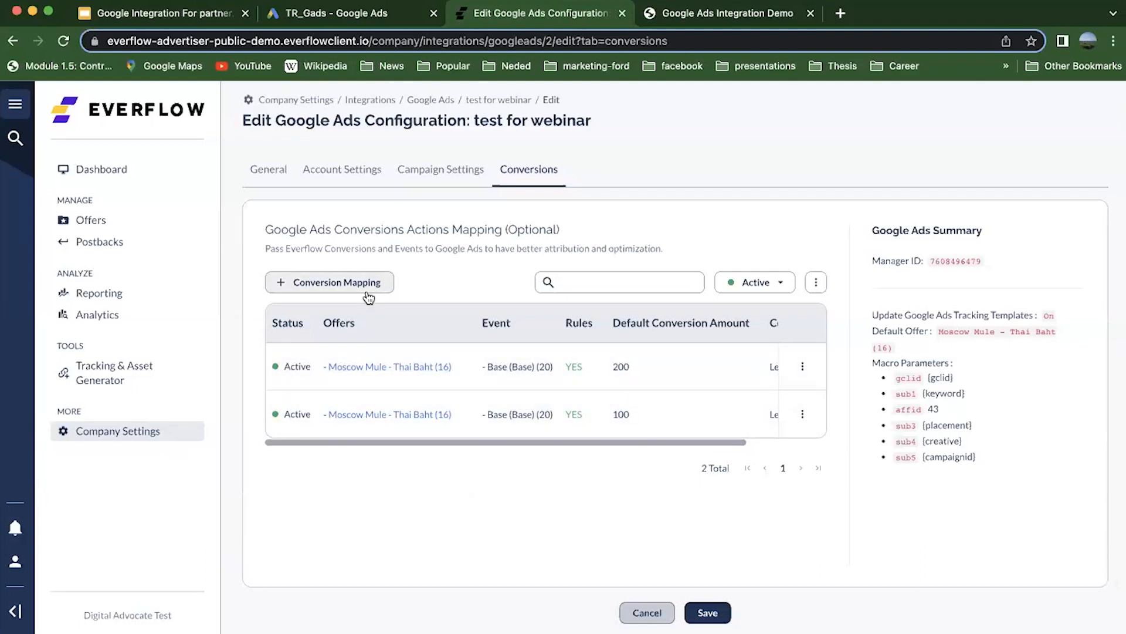
{"action": "left_click", "coordinate": [803, 367]}
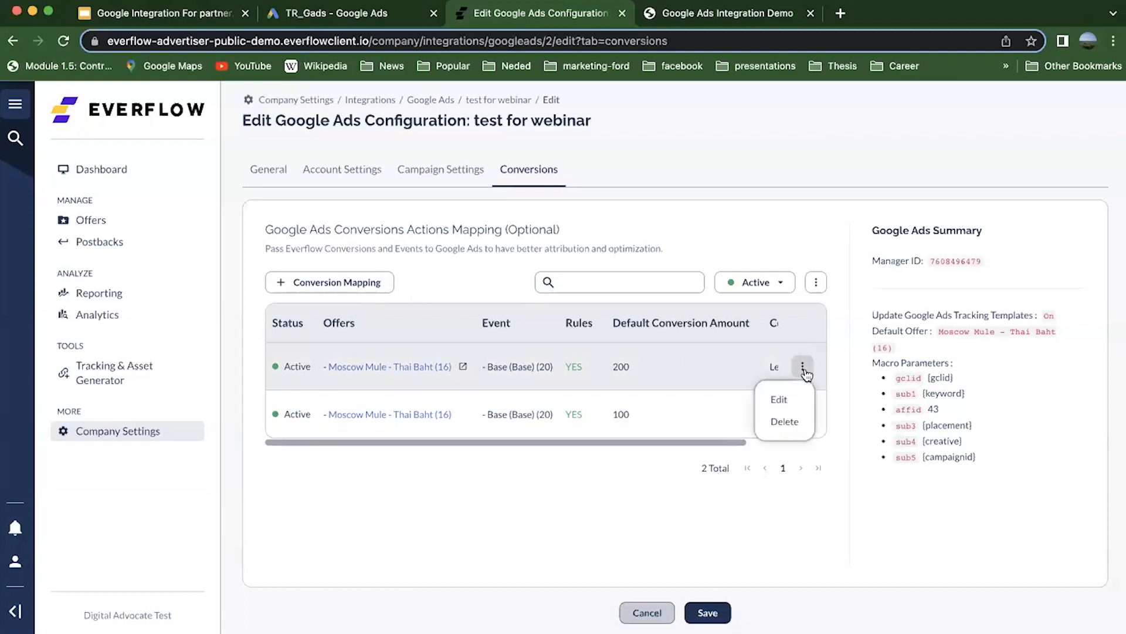
{"action": "left_click", "coordinate": [780, 399]}
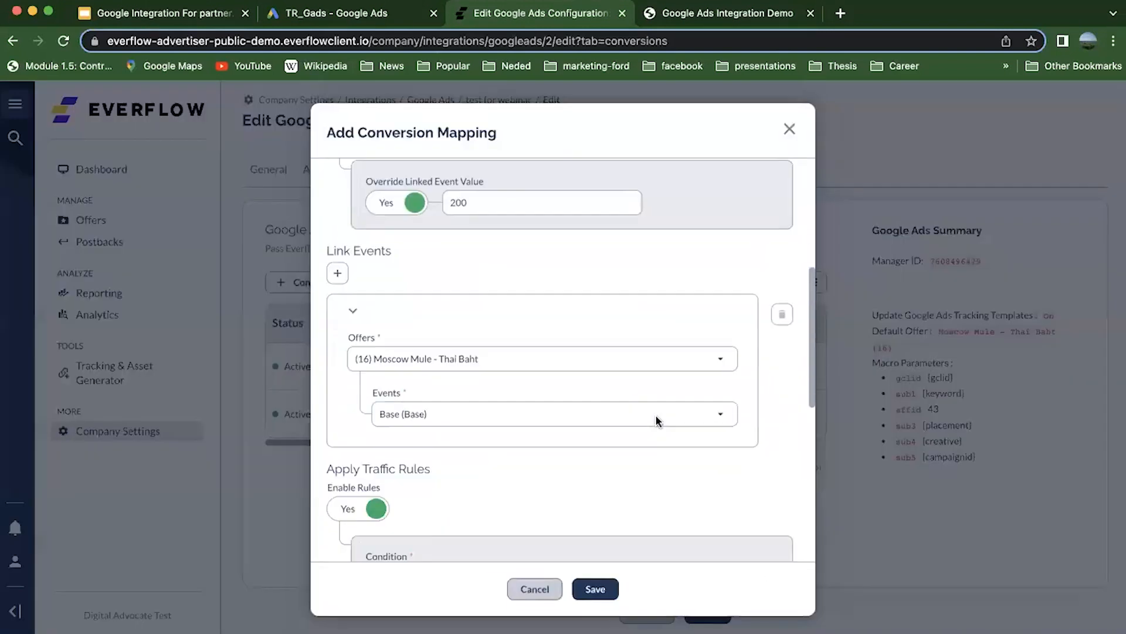
- Try disabling the traffic rules and the linked event value override in the Lead conversion mapping, and discard the edits
{"action": "scroll", "coordinate": [656, 414], "scroll_direction": "down", "scroll_amount": 3}
{"action": "left_click", "coordinate": [372, 334]}
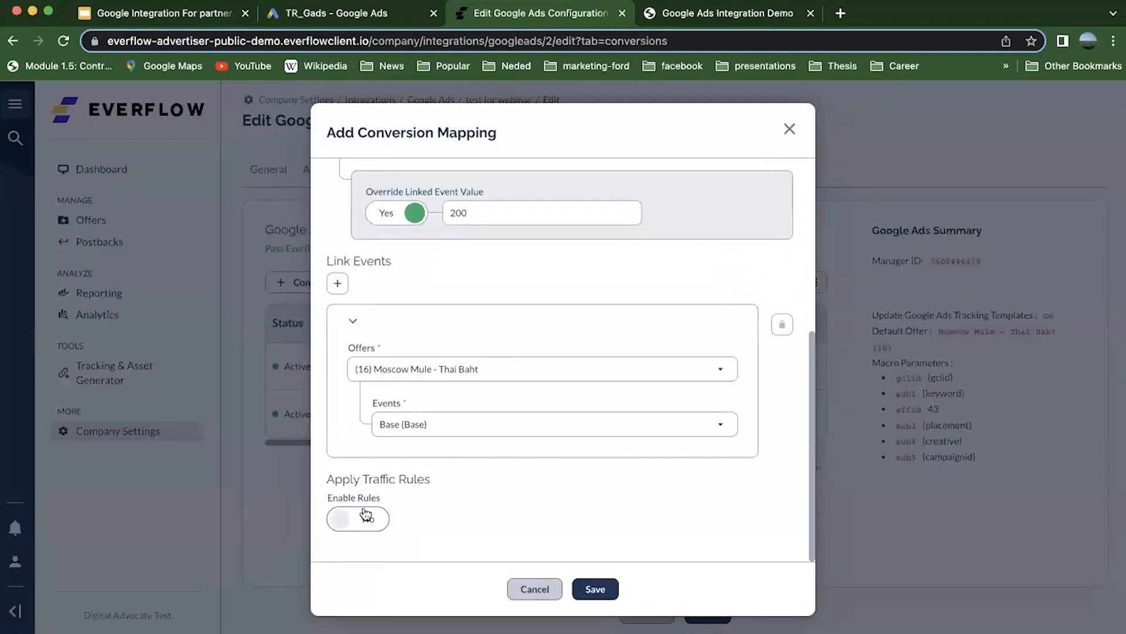
{"action": "scroll", "coordinate": [366, 515], "scroll_direction": "up", "scroll_amount": 3}
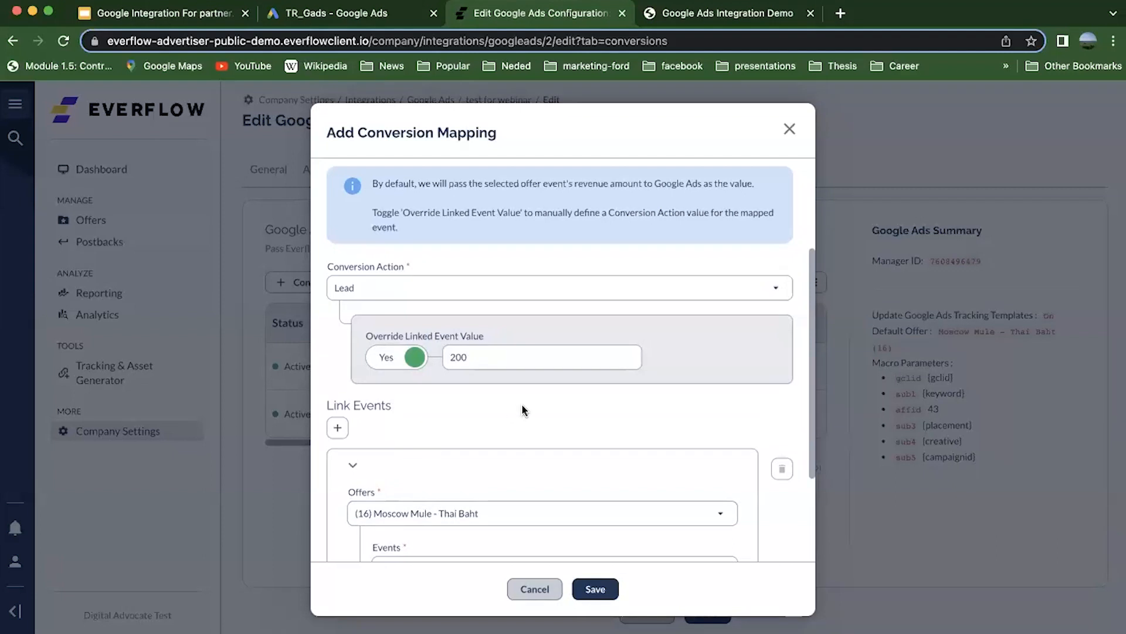
{"action": "left_click", "coordinate": [411, 357]}
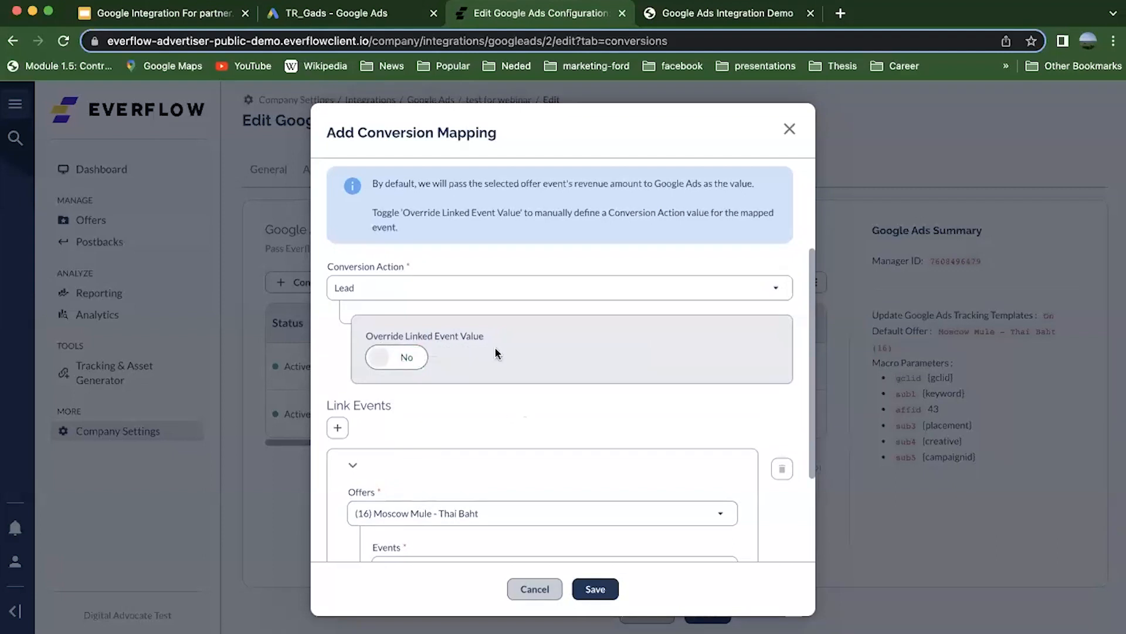
{"action": "scroll", "coordinate": [586, 429], "scroll_direction": "down", "scroll_amount": 3}
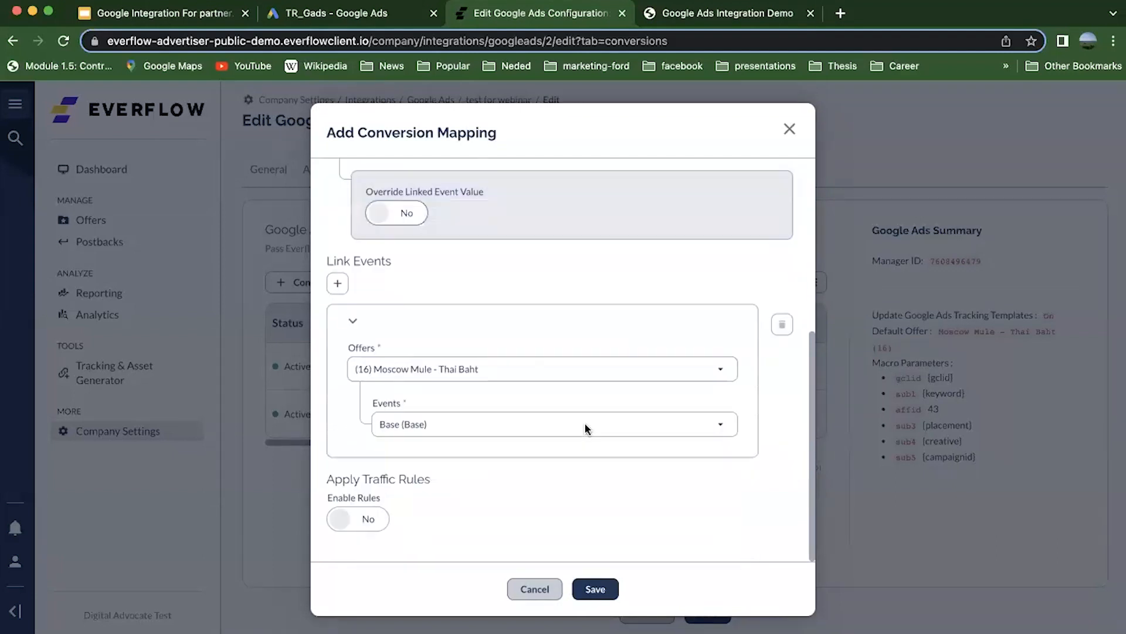
{"action": "left_click", "coordinate": [536, 590]}
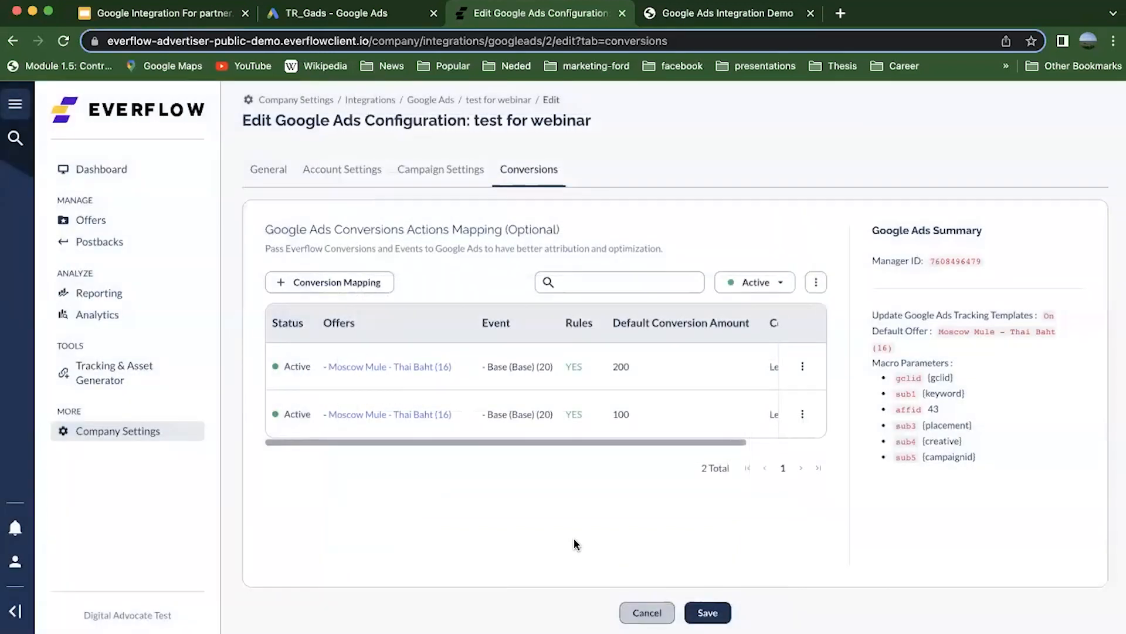
- Save the Google Ads configuration and review the account settings, campaign mapping and conversions of the test for webinar configuration
{"action": "left_click", "coordinate": [707, 612]}
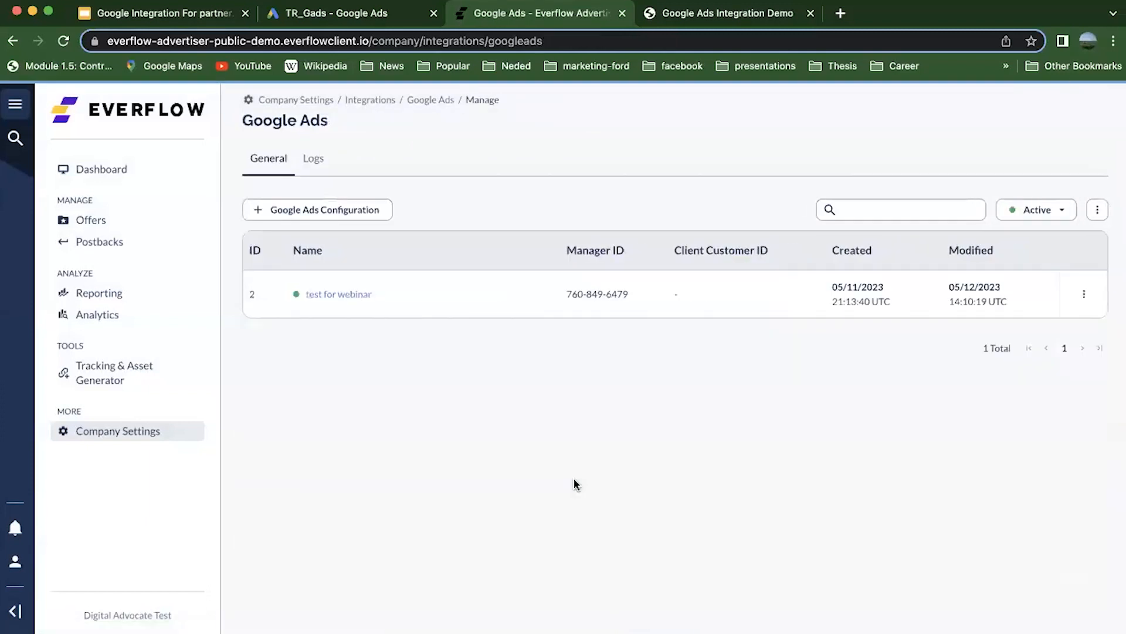
{"action": "left_click", "coordinate": [350, 295]}
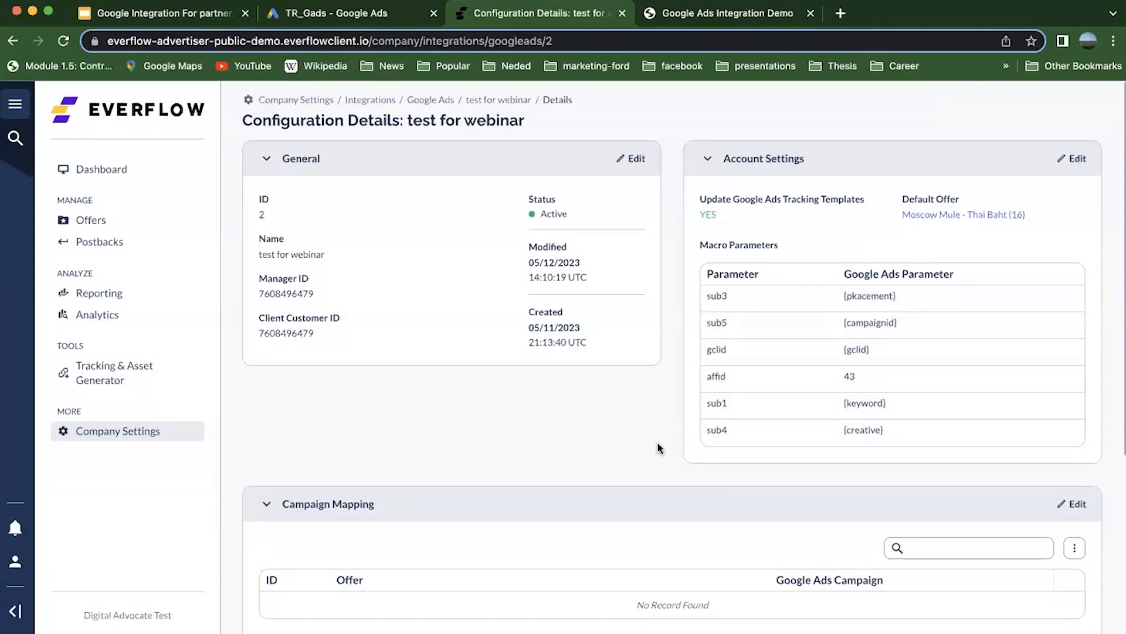
{"action": "scroll", "coordinate": [658, 443], "scroll_direction": "down", "scroll_amount": 5}
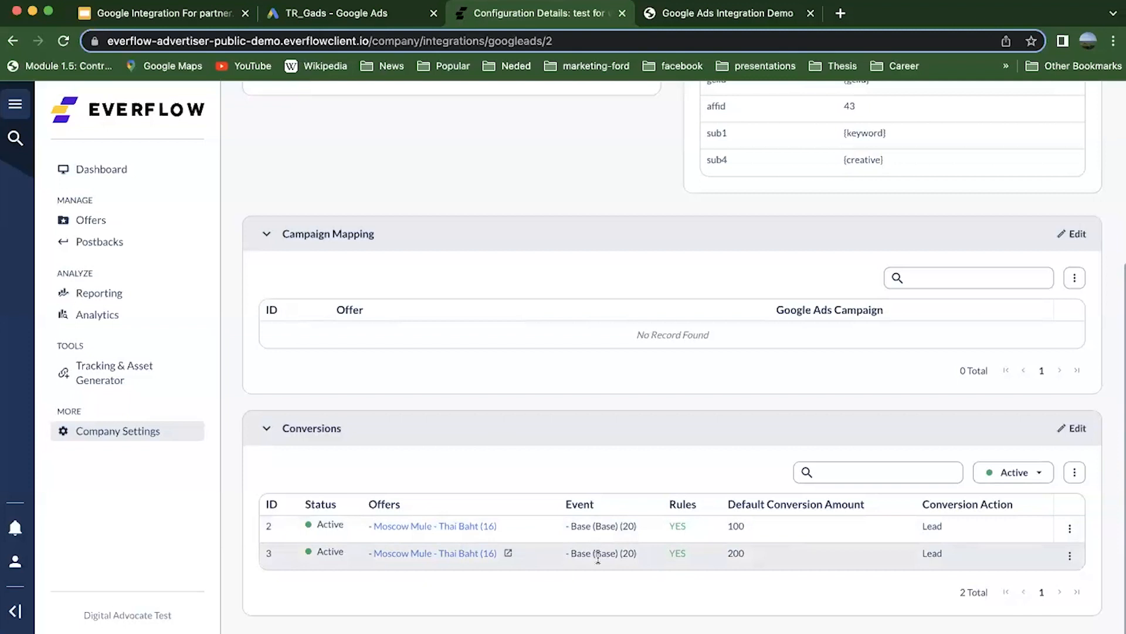
{"action": "scroll", "coordinate": [585, 424], "scroll_direction": "up", "scroll_amount": 5}
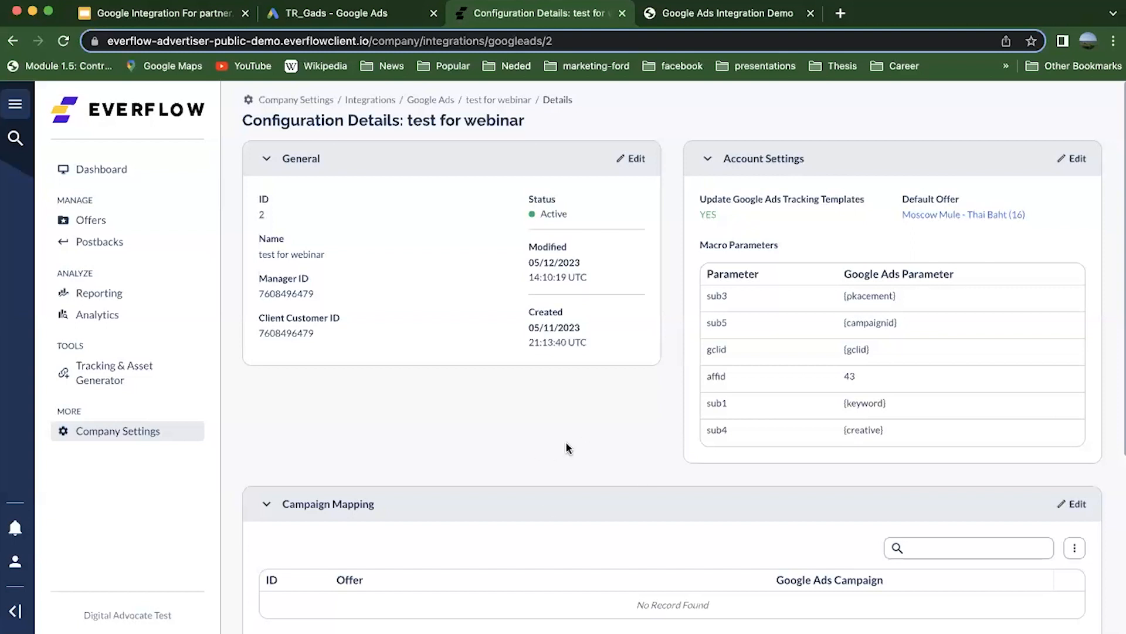
{"action": "scroll", "coordinate": [566, 447], "scroll_direction": "down", "scroll_amount": 5}
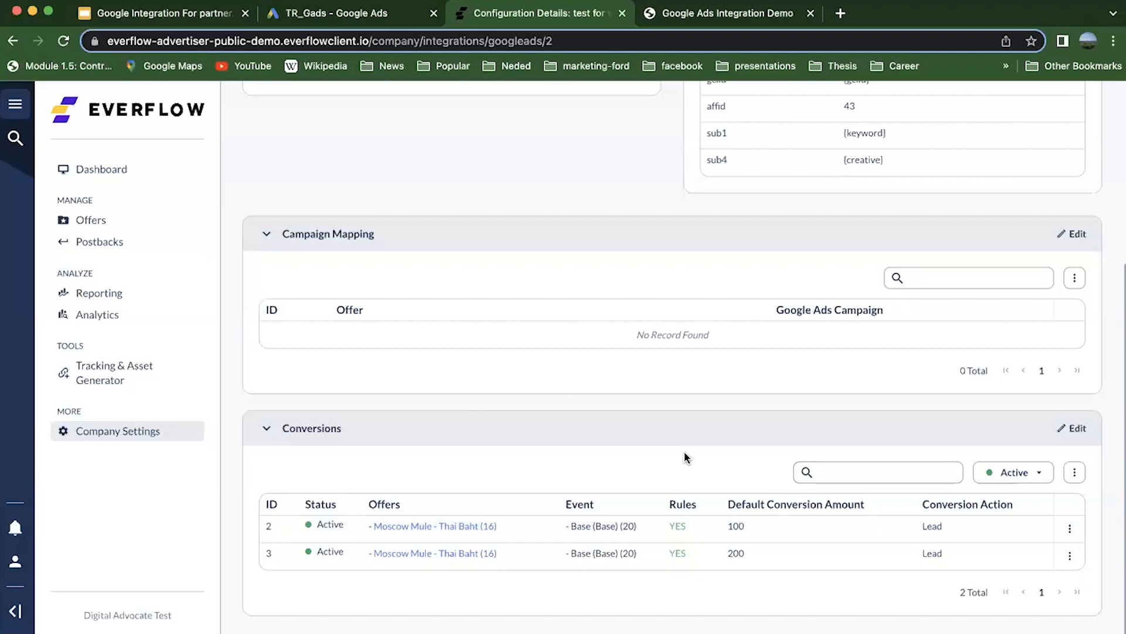
{"action": "scroll", "coordinate": [685, 456], "scroll_direction": "up", "scroll_amount": 5}
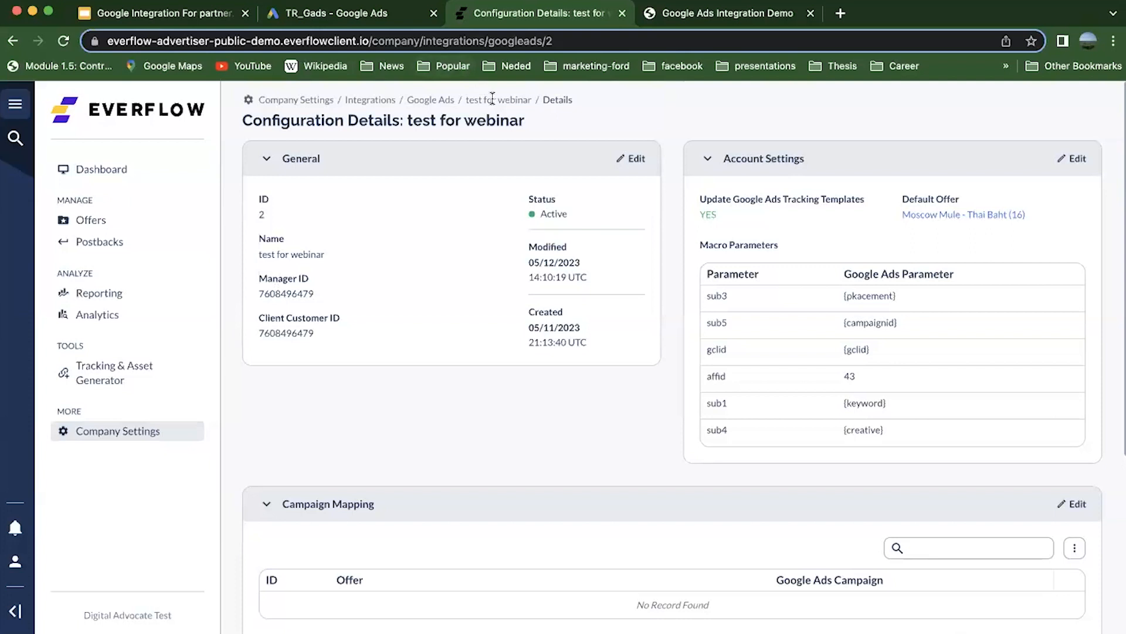
- Open the Google Ads integration logs, set the search type to Google Click Id and filter the status to All
{"action": "left_click", "coordinate": [428, 101]}
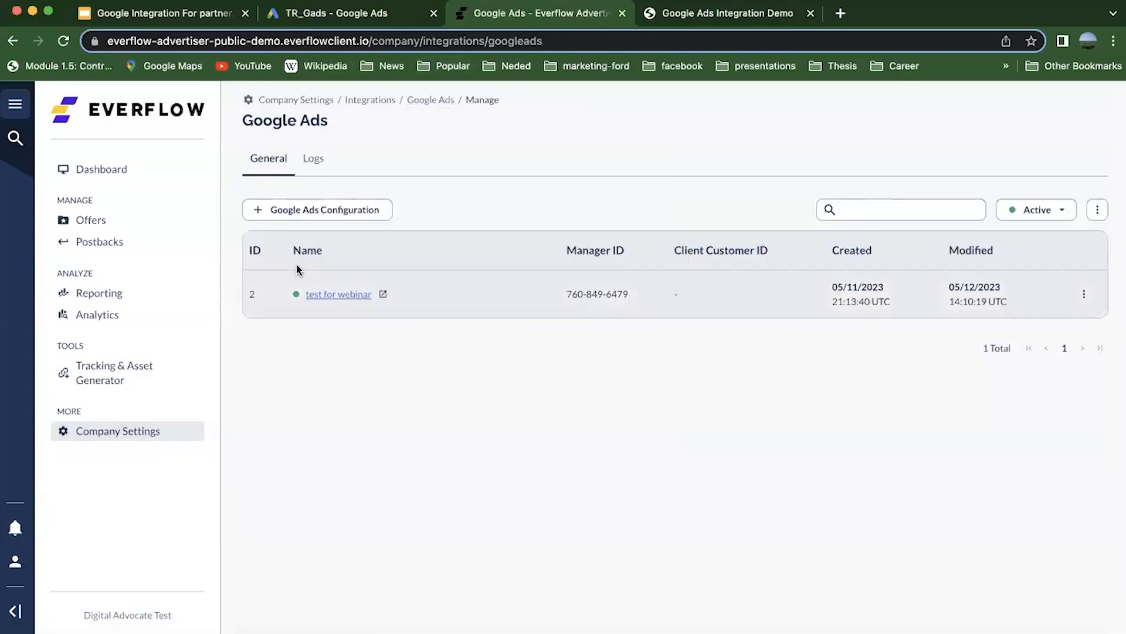
{"action": "left_click", "coordinate": [314, 159]}
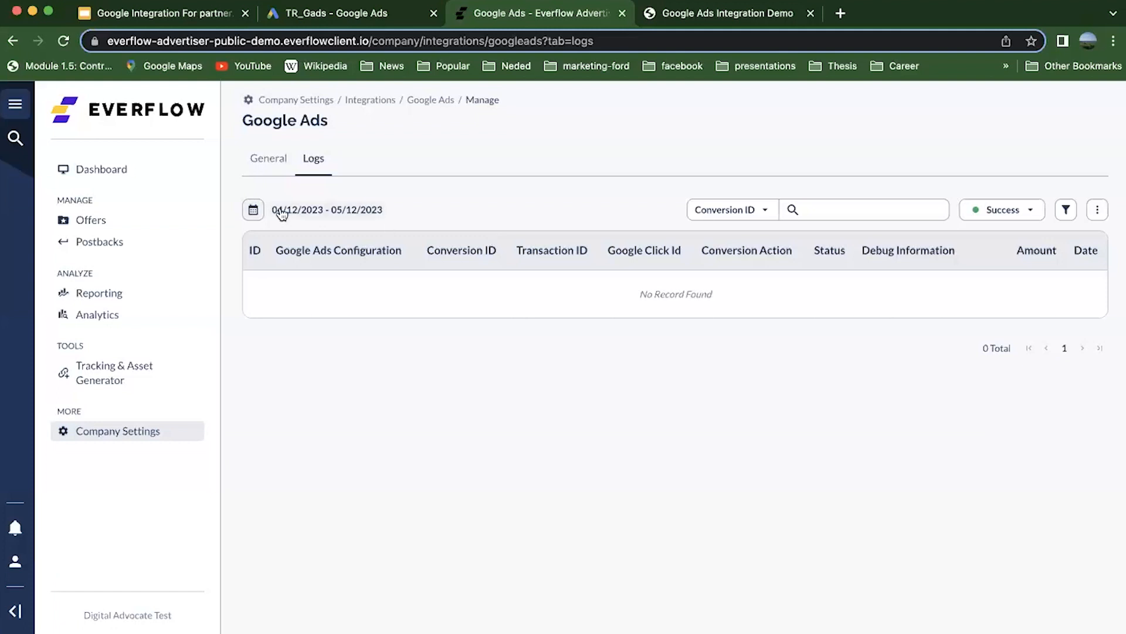
{"action": "left_click", "coordinate": [502, 208]}
{"action": "left_click", "coordinate": [502, 210]}
{"action": "left_click", "coordinate": [730, 209]}
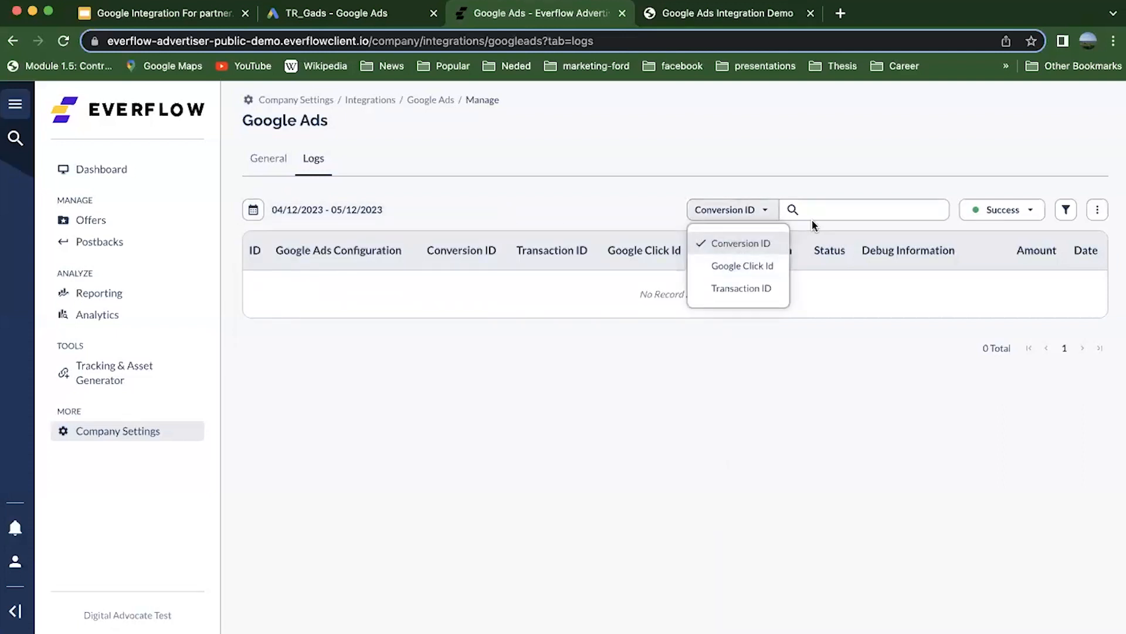
{"action": "left_click", "coordinate": [760, 267]}
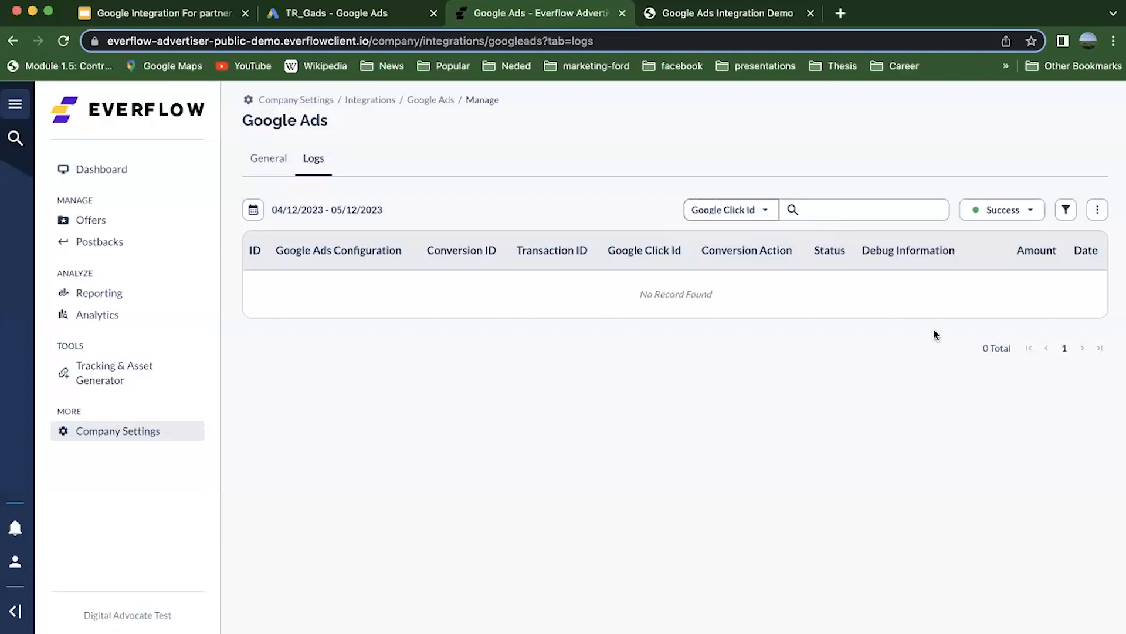
{"action": "left_click", "coordinate": [1024, 212]}
{"action": "left_click", "coordinate": [1020, 242]}
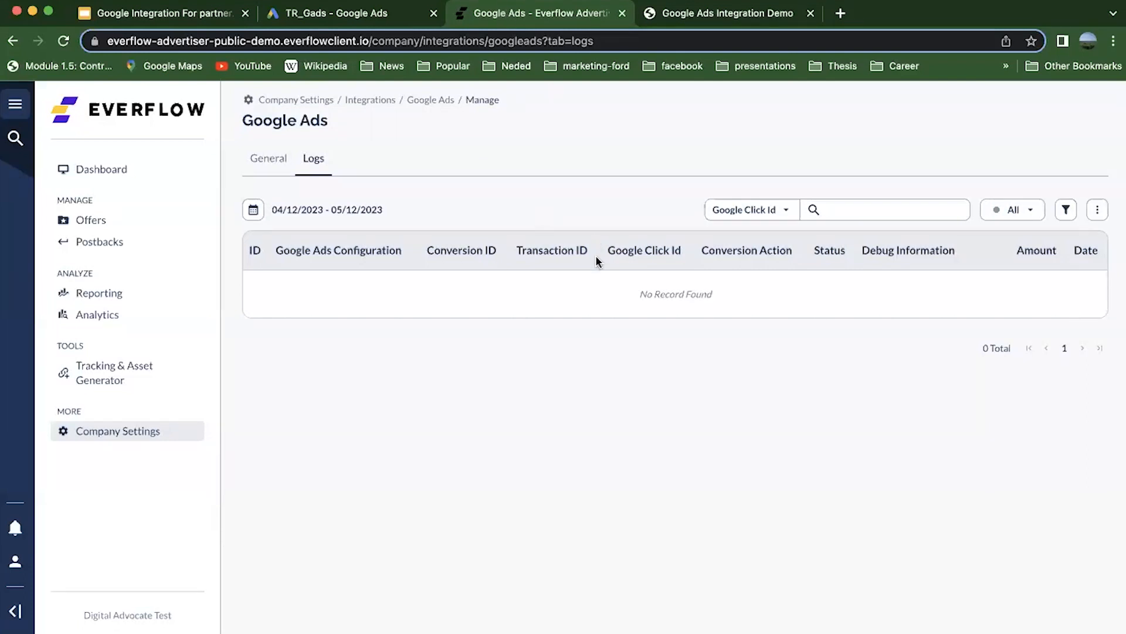
- Switch to the Google Ads Integration Demo and examine the dimensional report by partner, country, Sub5 placement and device type
{"action": "left_click", "coordinate": [709, 20]}
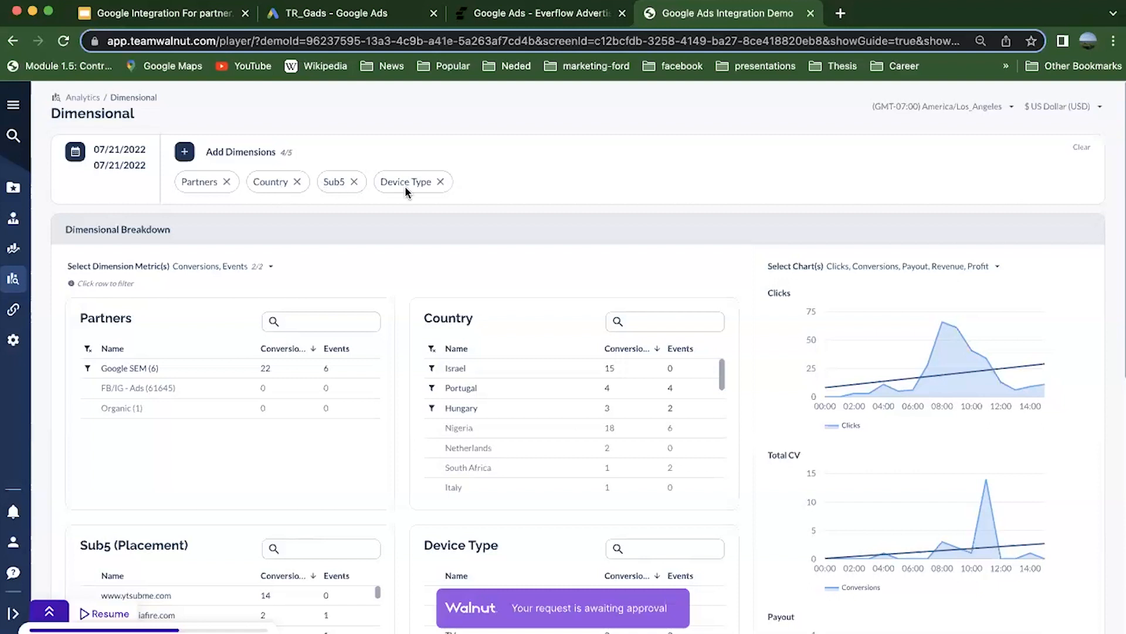
{"action": "scroll", "coordinate": [453, 227], "scroll_direction": "down", "scroll_amount": 2}
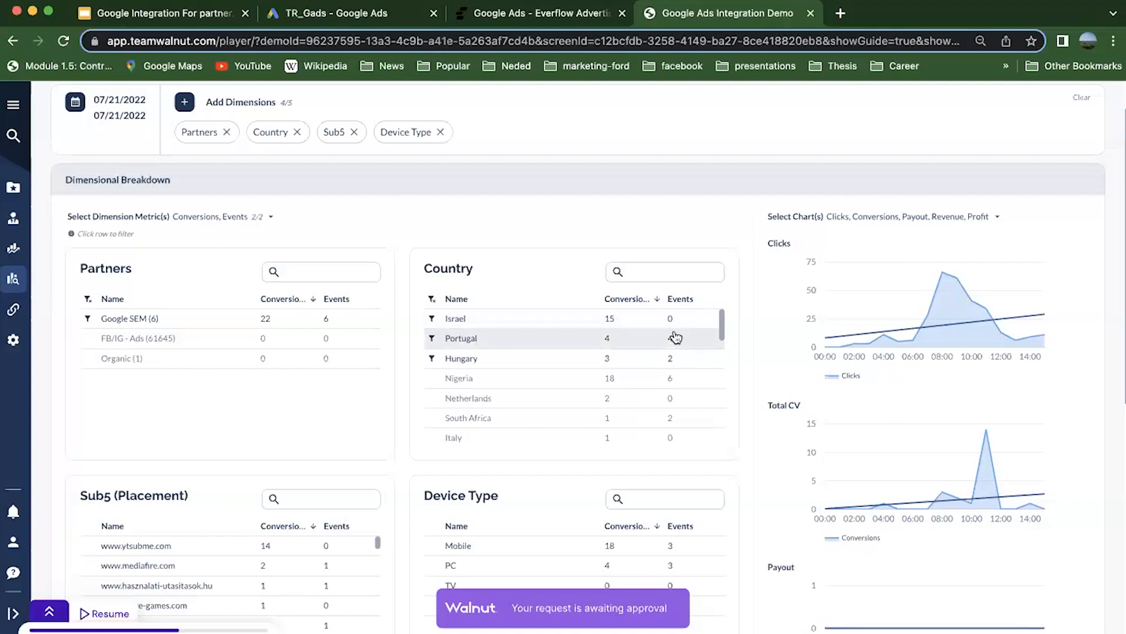
{"action": "scroll", "coordinate": [676, 324], "scroll_direction": "down", "scroll_amount": 3}
{"action": "scroll", "coordinate": [675, 323], "scroll_direction": "up", "scroll_amount": 3}
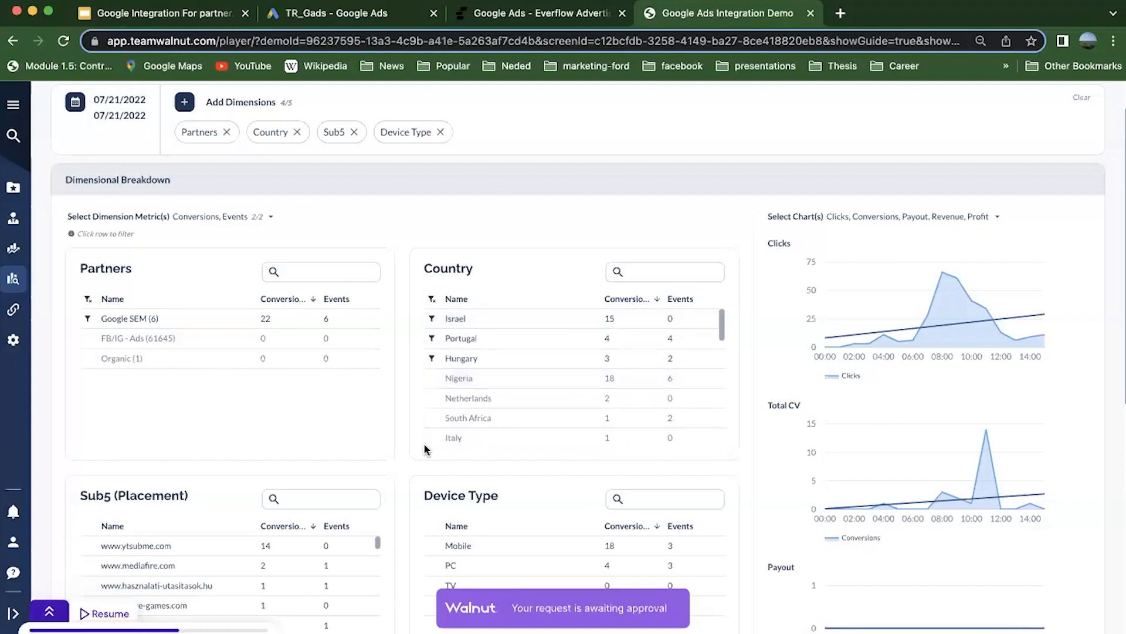
{"action": "scroll", "coordinate": [396, 449], "scroll_direction": "down", "scroll_amount": 2}
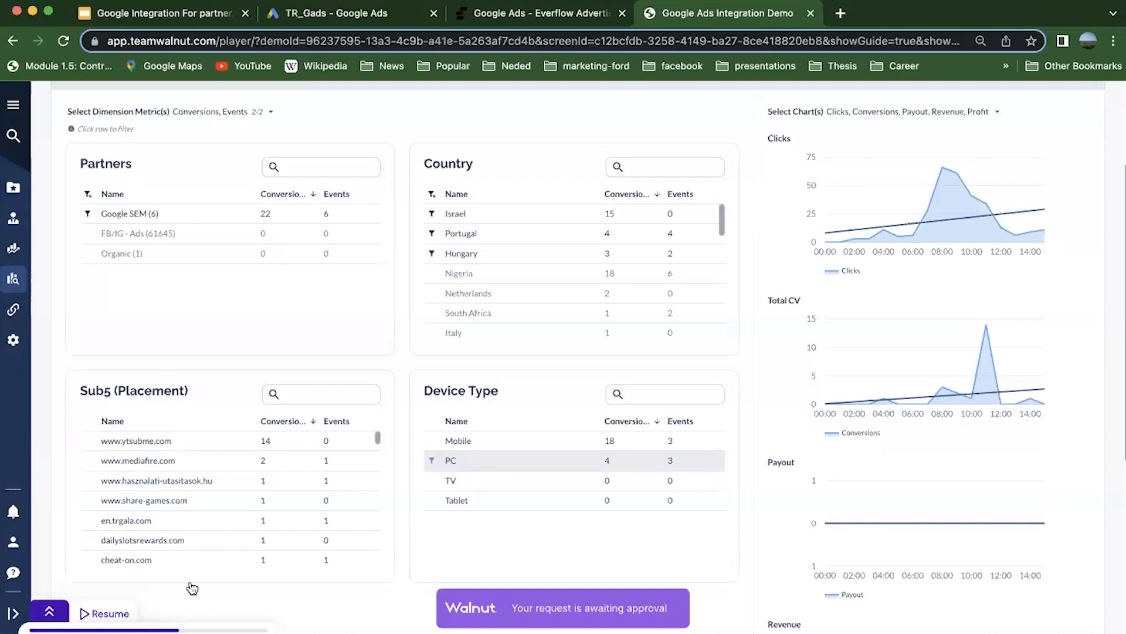
- Resume the demo guide and go through its country, Nigeria and mobile notes to the keyword report
{"action": "left_click", "coordinate": [110, 609]}
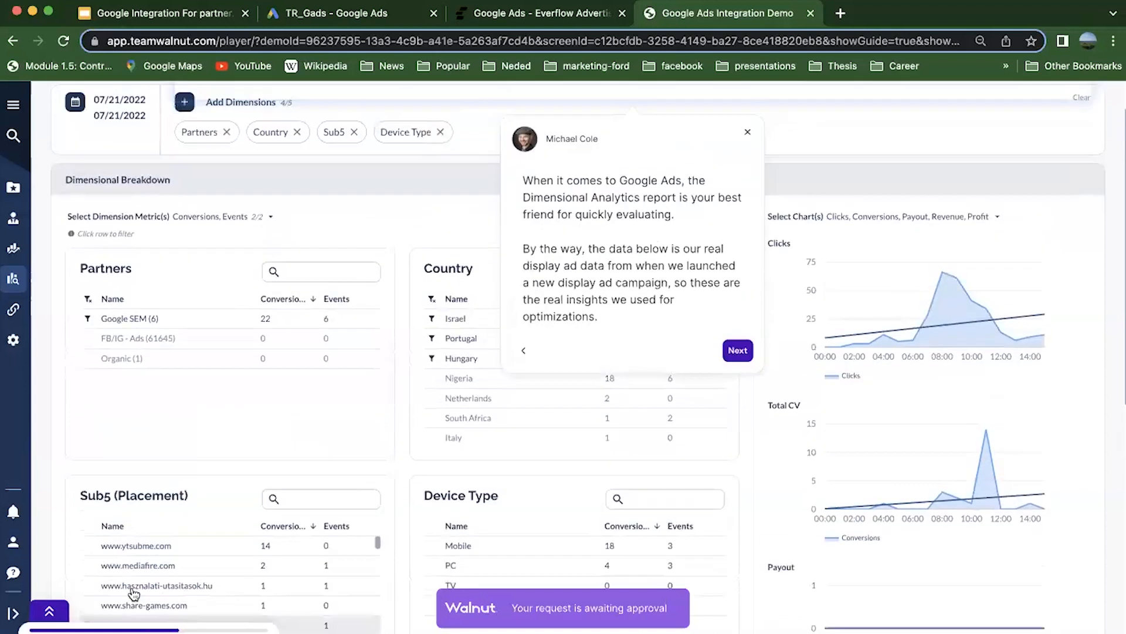
{"action": "left_click", "coordinate": [737, 413]}
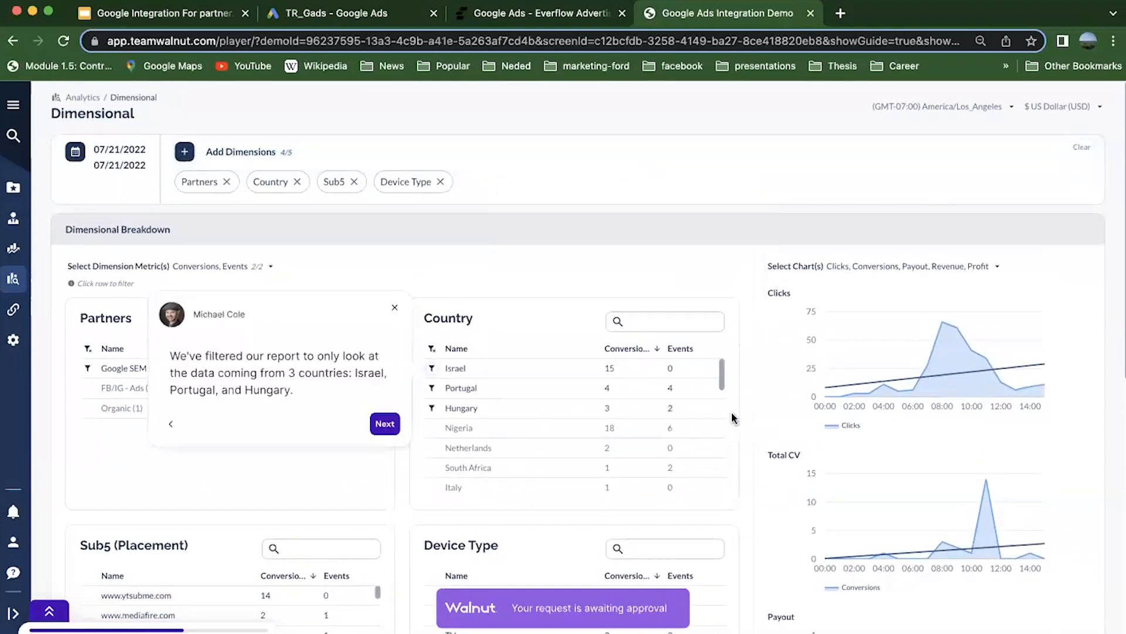
{"action": "left_click", "coordinate": [388, 425]}
{"action": "left_click", "coordinate": [977, 492]}
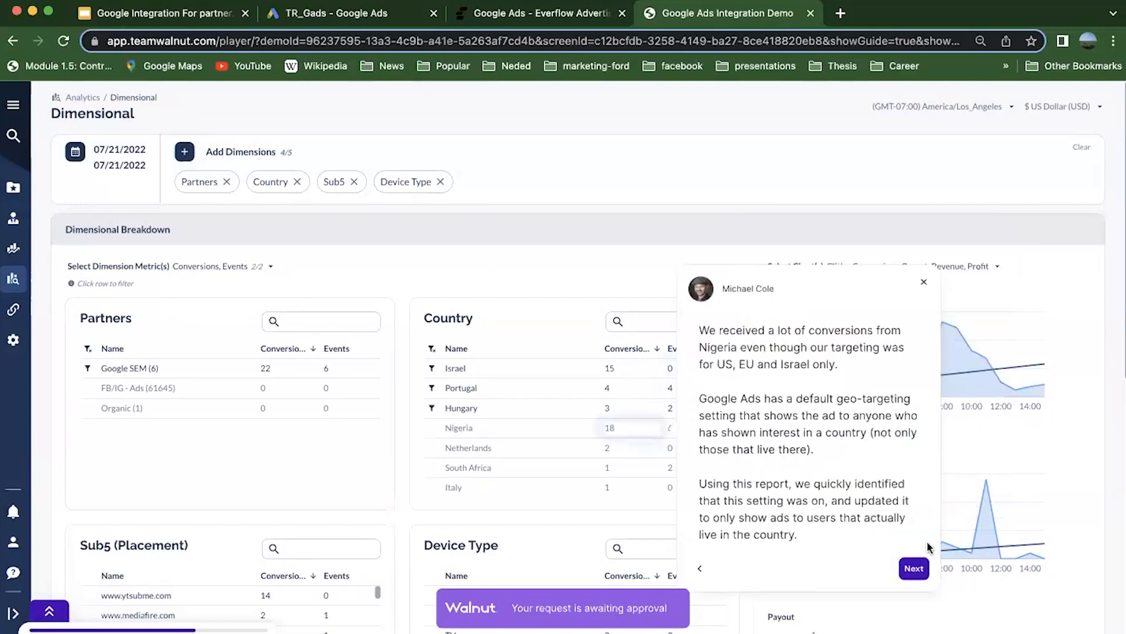
{"action": "left_click", "coordinate": [915, 566]}
{"action": "left_click", "coordinate": [457, 550]}
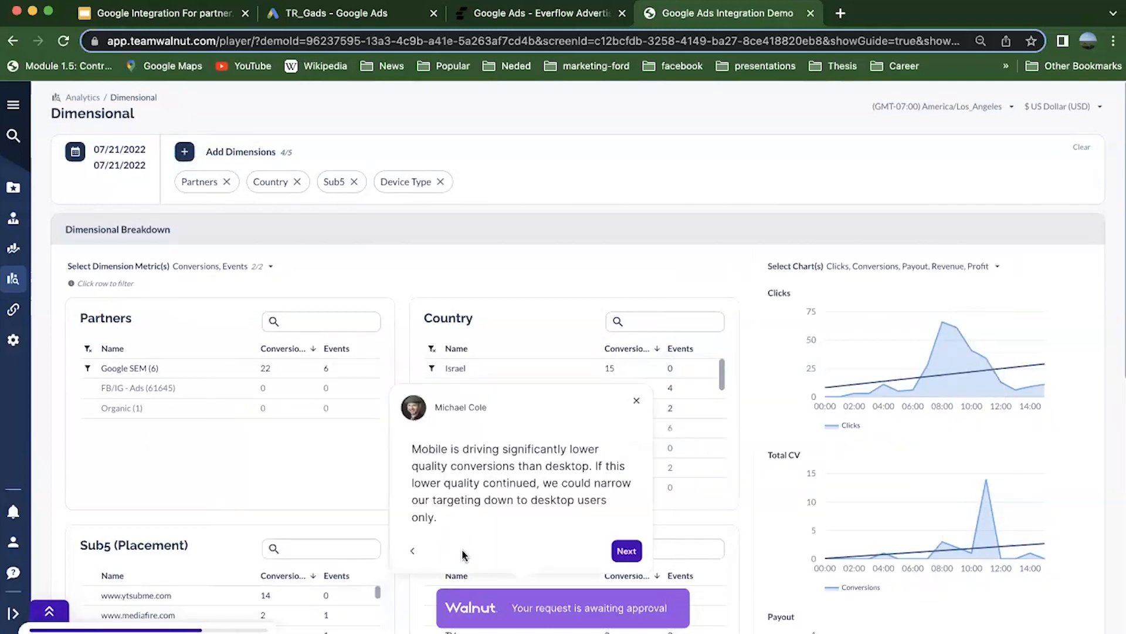
{"action": "left_click", "coordinate": [628, 551]}
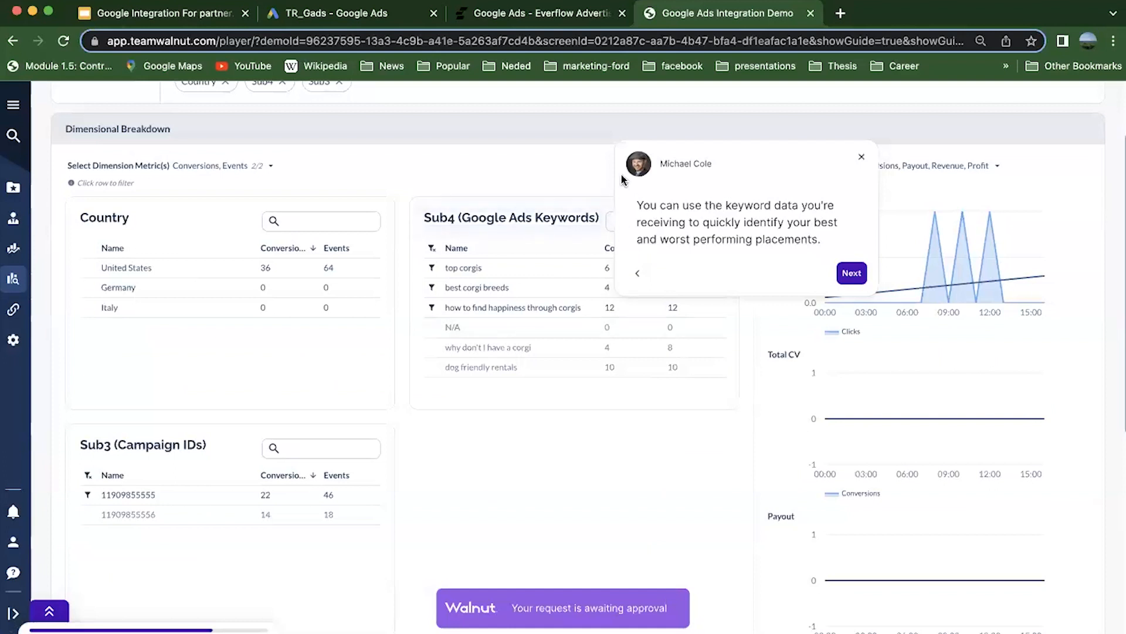
- Dismiss the guide note and examine the dimensional report by country, Sub4 keywords and Sub3 campaign IDs
{"action": "left_click", "coordinate": [861, 156]}
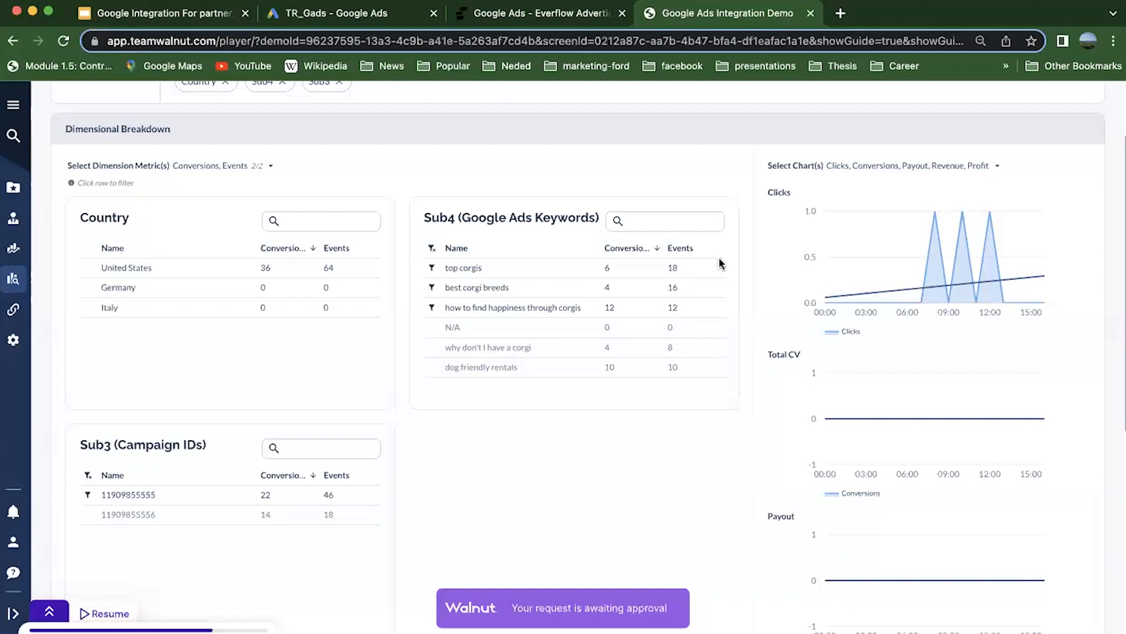
{"action": "scroll", "coordinate": [647, 418], "scroll_direction": "up", "scroll_amount": 3}
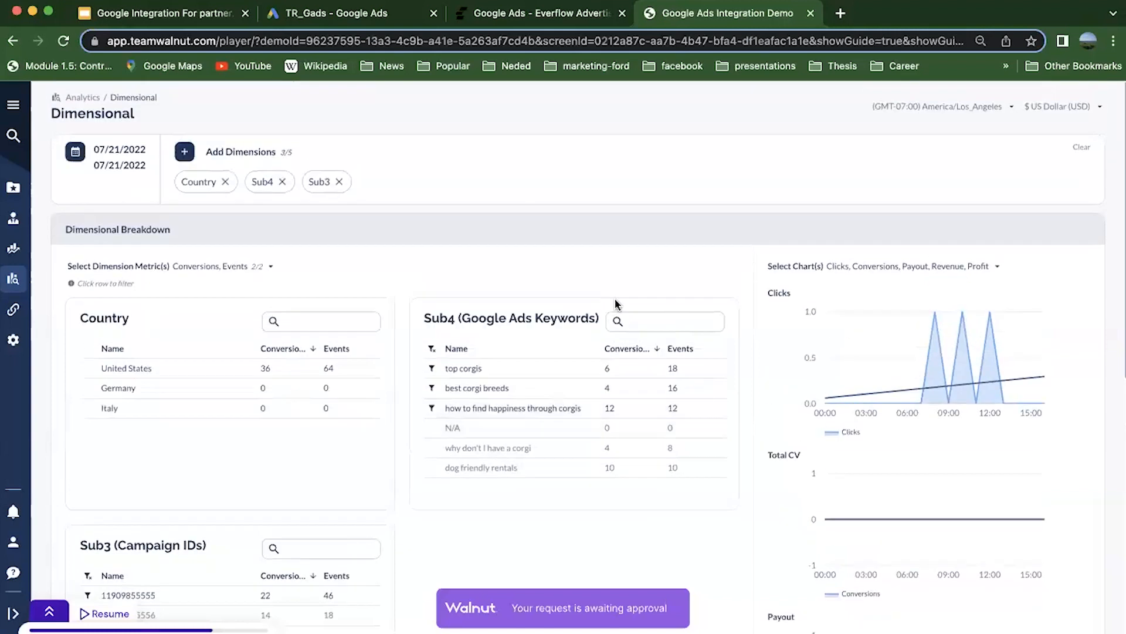
{"action": "scroll", "coordinate": [643, 241], "scroll_direction": "down", "scroll_amount": 5}
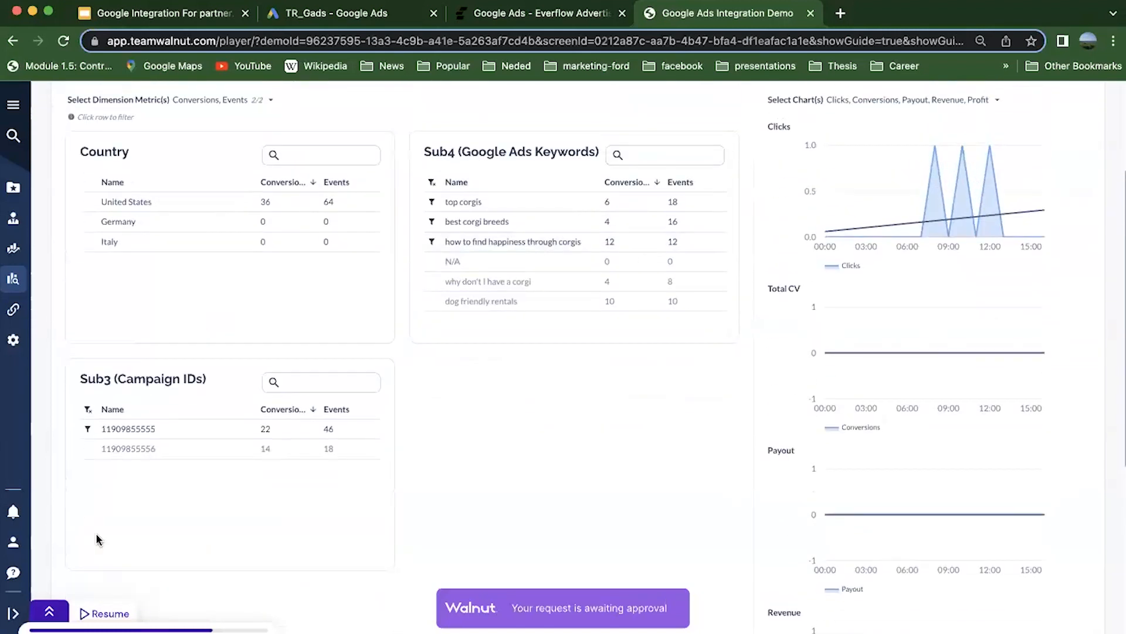
- Resume the demo guide through its keyword and campaign ID notes to the Google Ads Conversions + Value report
{"action": "left_click", "coordinate": [107, 620]}
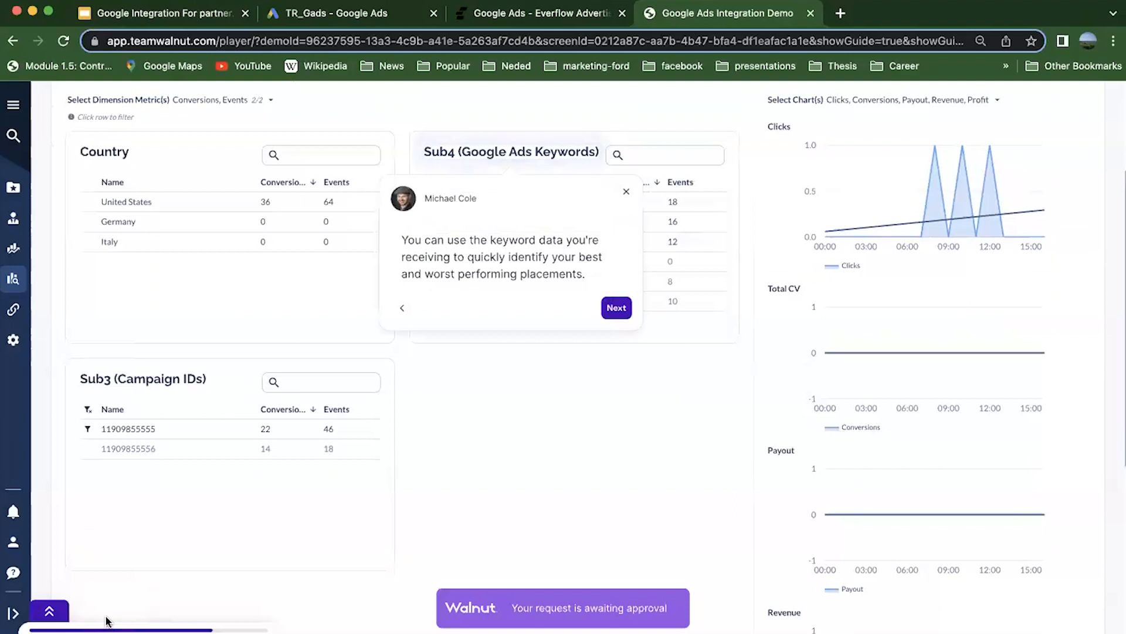
{"action": "left_click", "coordinate": [615, 304]}
{"action": "left_click", "coordinate": [850, 286]}
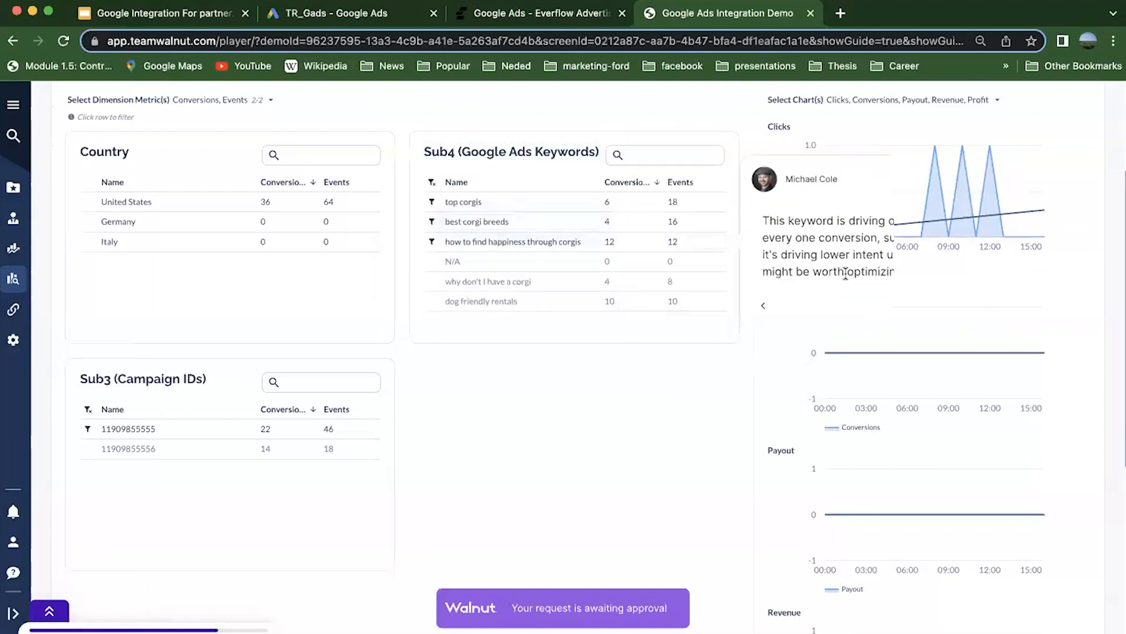
{"action": "left_click", "coordinate": [972, 299]}
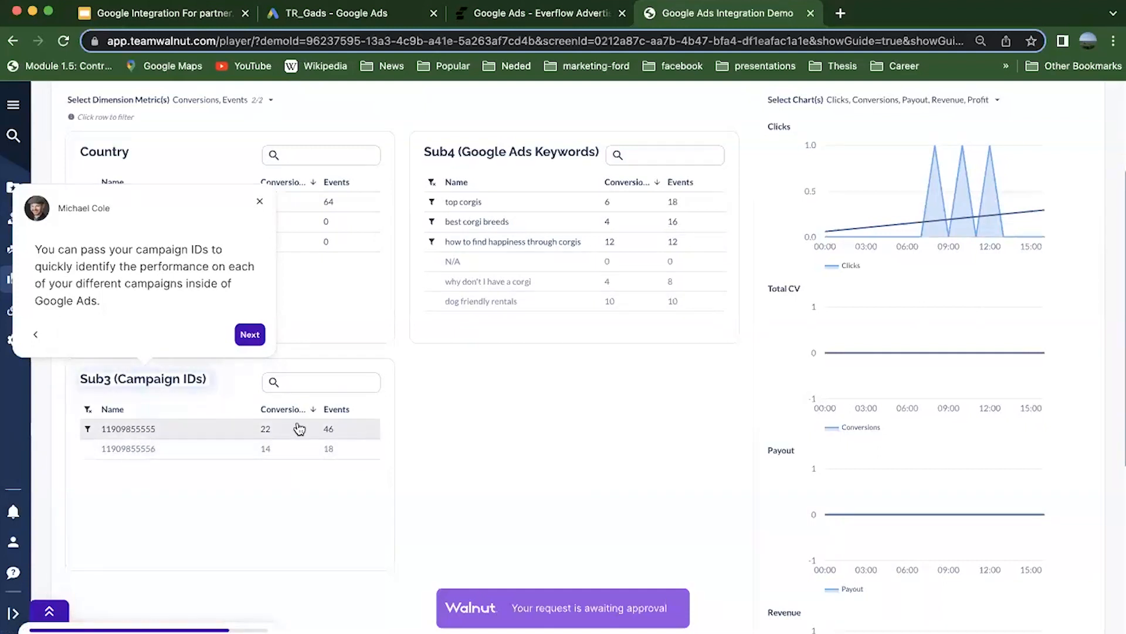
{"action": "left_click", "coordinate": [242, 339]}
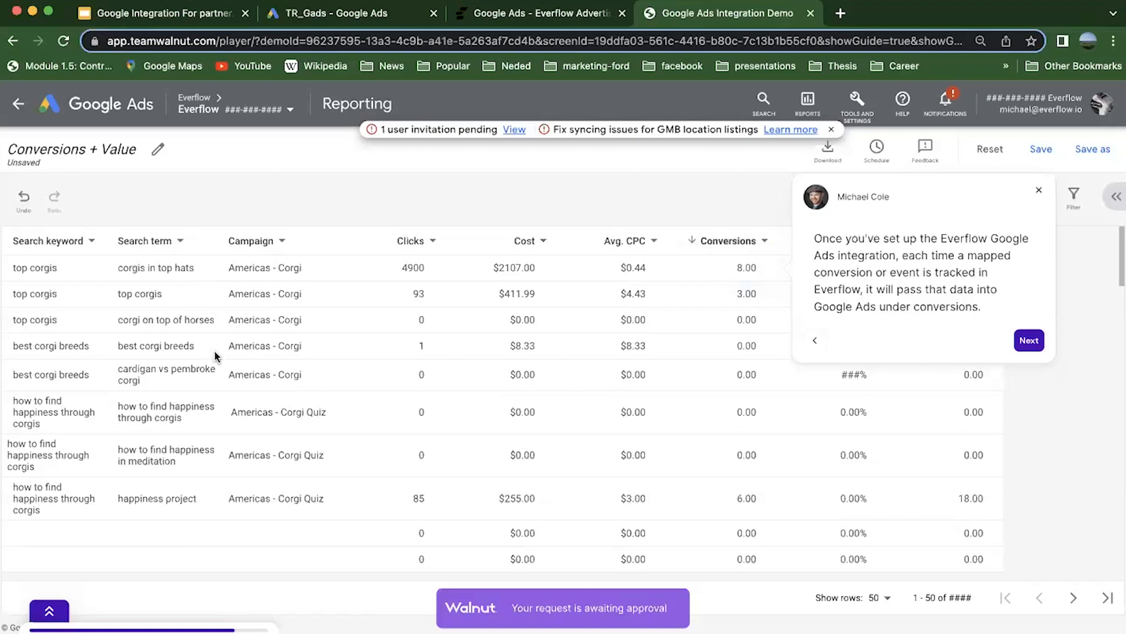
- Examine the Conversions + Value report without the guide note, and resume the guide up to the search term recommendation
{"action": "left_click", "coordinate": [1043, 189]}
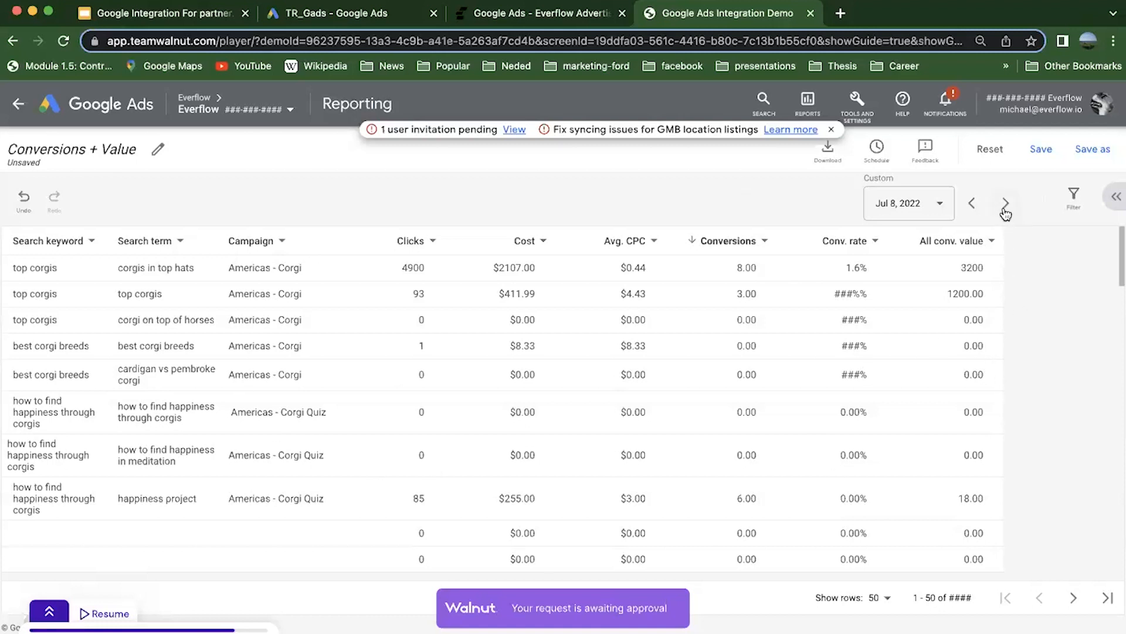
{"action": "left_click", "coordinate": [109, 610]}
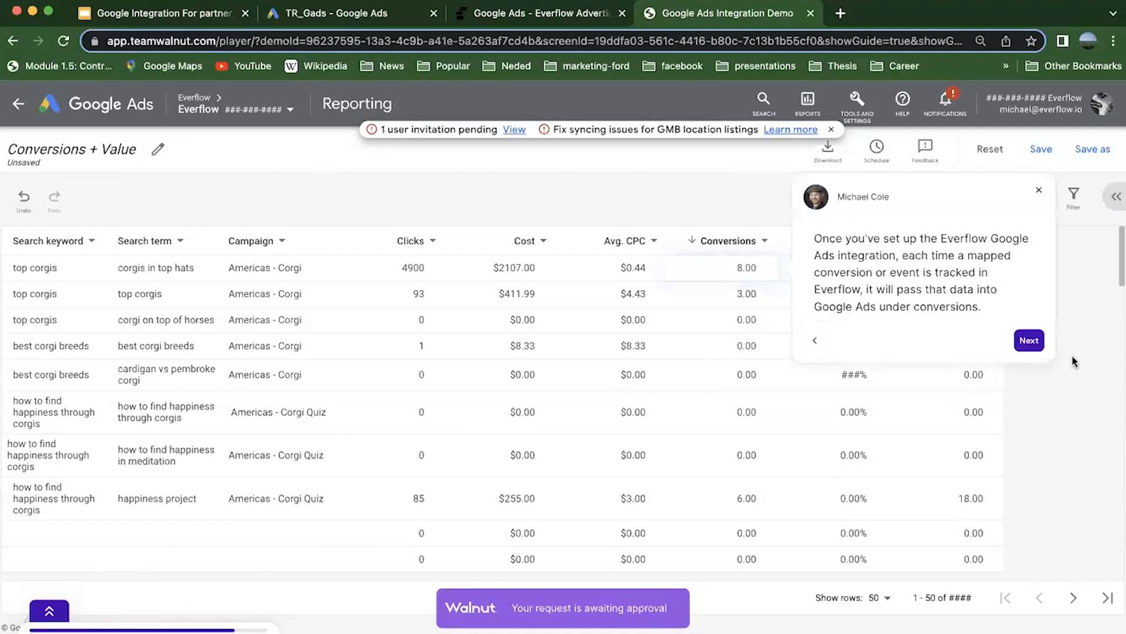
{"action": "left_click", "coordinate": [1028, 343]}
{"action": "left_click", "coordinate": [916, 340]}
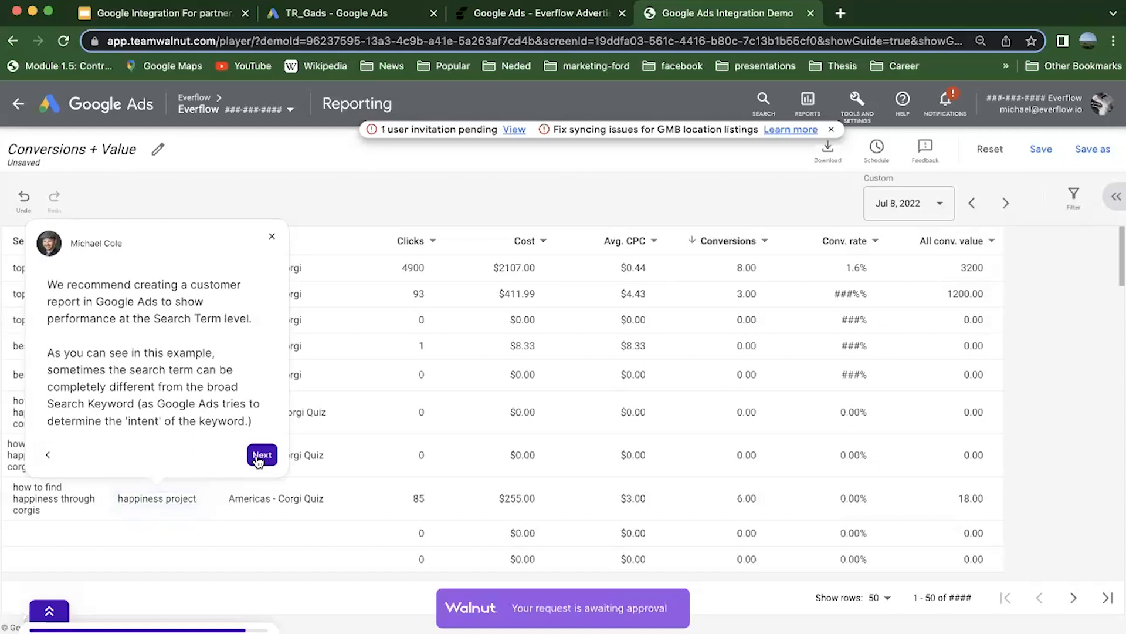
- Dismiss the search term note and examine the happiness project search term's total conversion value in the Conversions + Value report
{"action": "left_click", "coordinate": [271, 237]}
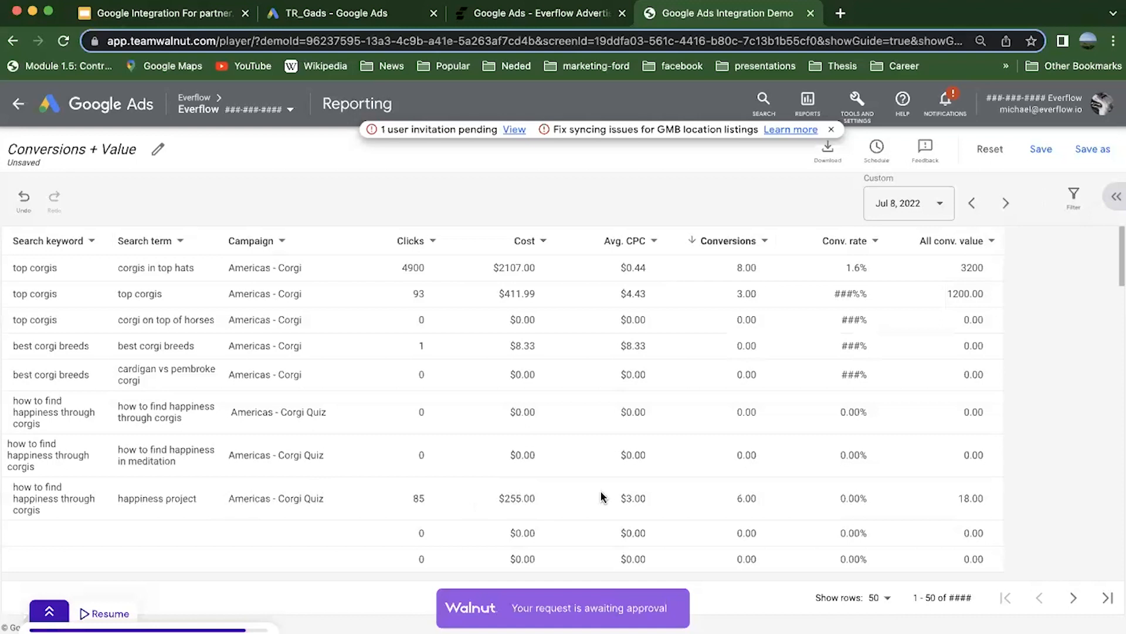
{"action": "left_click_drag", "start_coordinate": [963, 499], "coordinate": [979, 498]}
{"action": "left_click_drag", "start_coordinate": [979, 498], "coordinate": [983, 498]}
- Resume the demo guide through its low conversion value note to the real-world affiliate marketing keyword example, and close the guide
{"action": "left_click", "coordinate": [109, 610]}
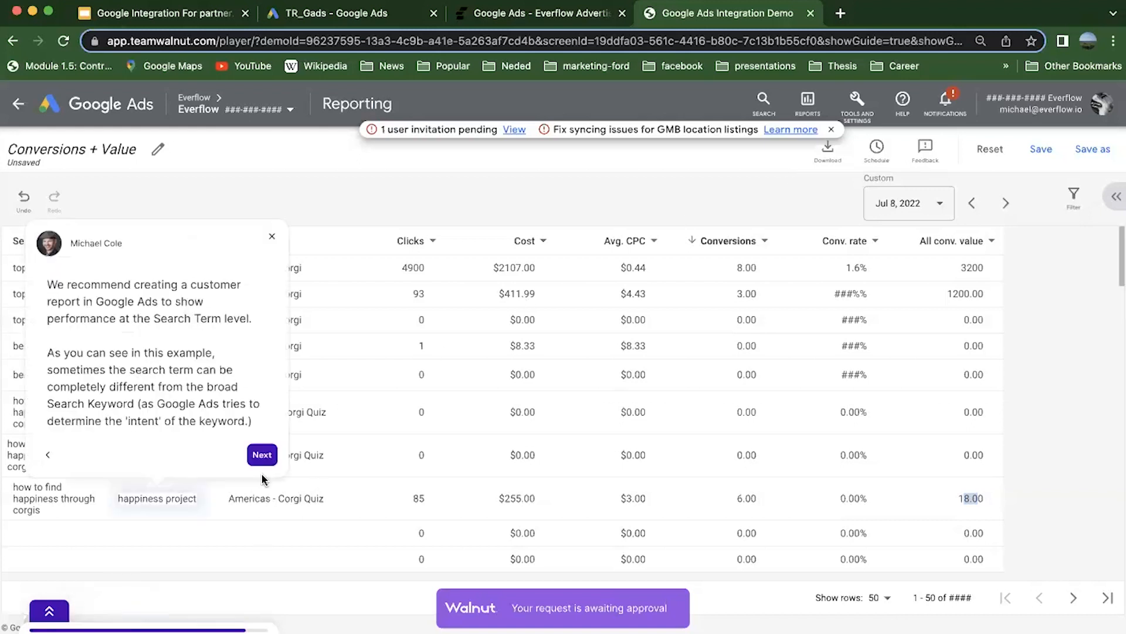
{"action": "left_click", "coordinate": [262, 457]}
{"action": "left_click", "coordinate": [831, 443]}
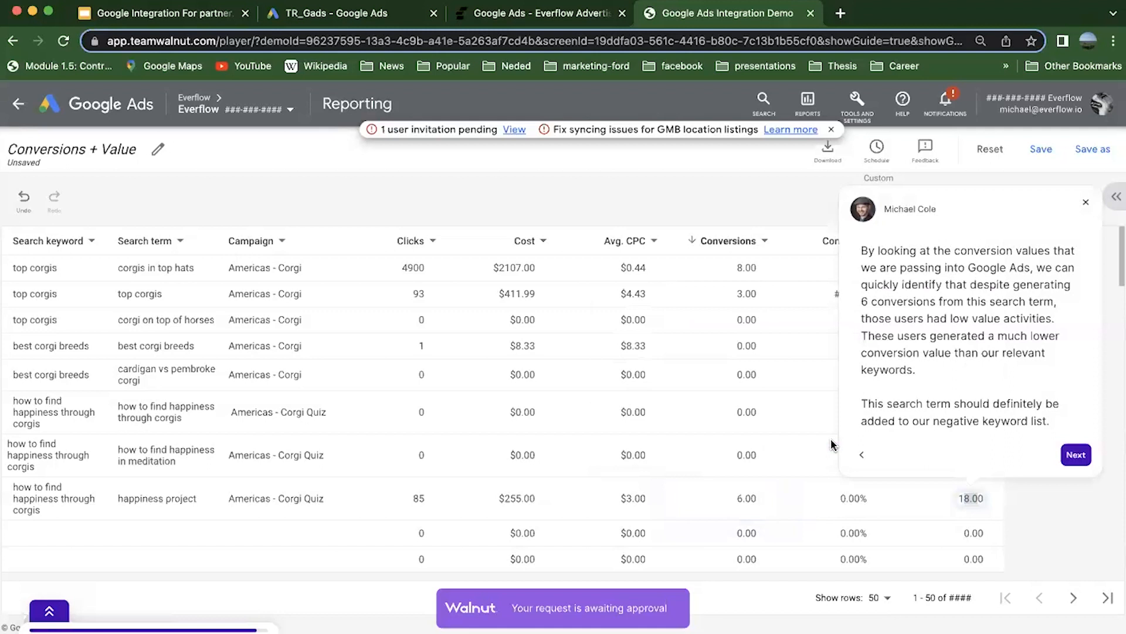
{"action": "left_click", "coordinate": [1076, 456]}
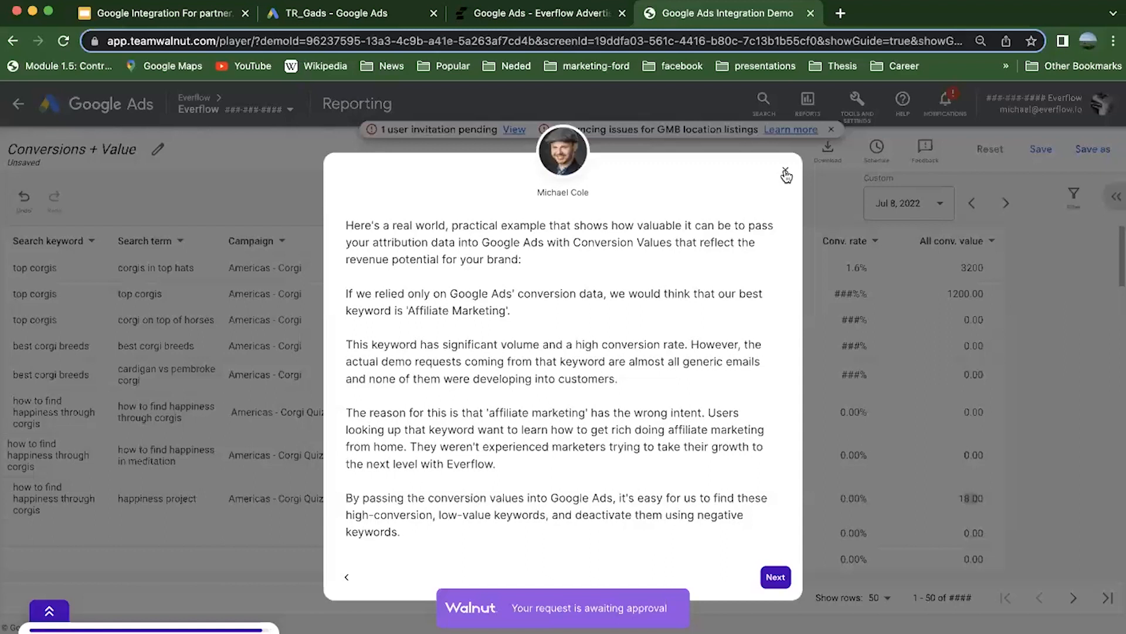
{"action": "left_click", "coordinate": [786, 173]}
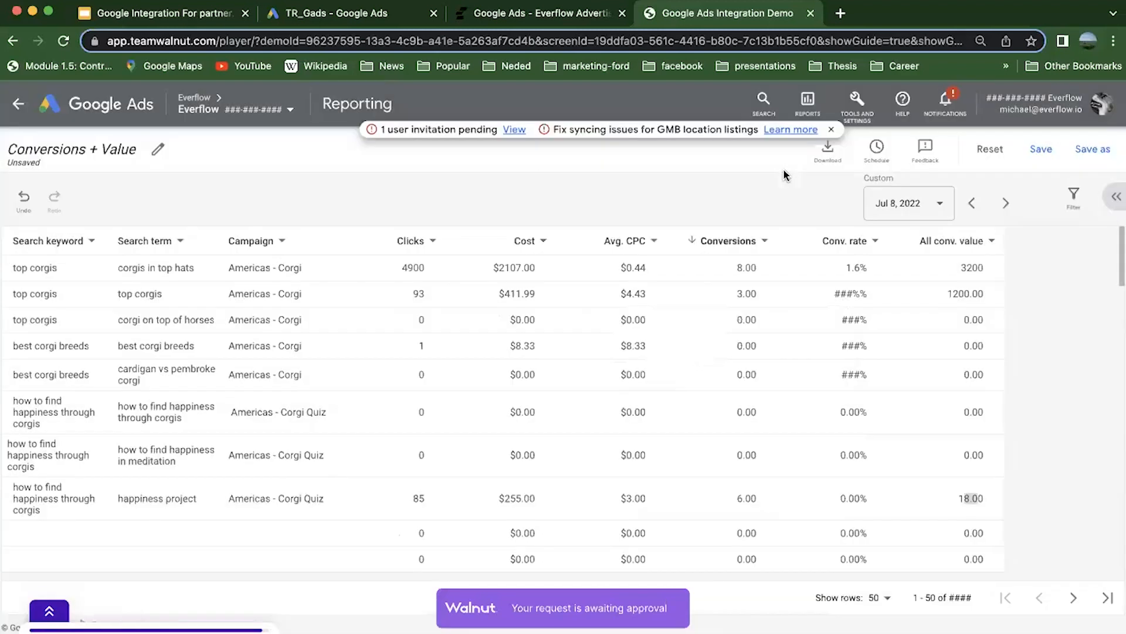
- Switch to the Google Integration presentation in Google Slides, present it from Google Ads Conversion Setup, and advance to the FAQ topics
{"action": "left_click", "coordinate": [161, 14]}
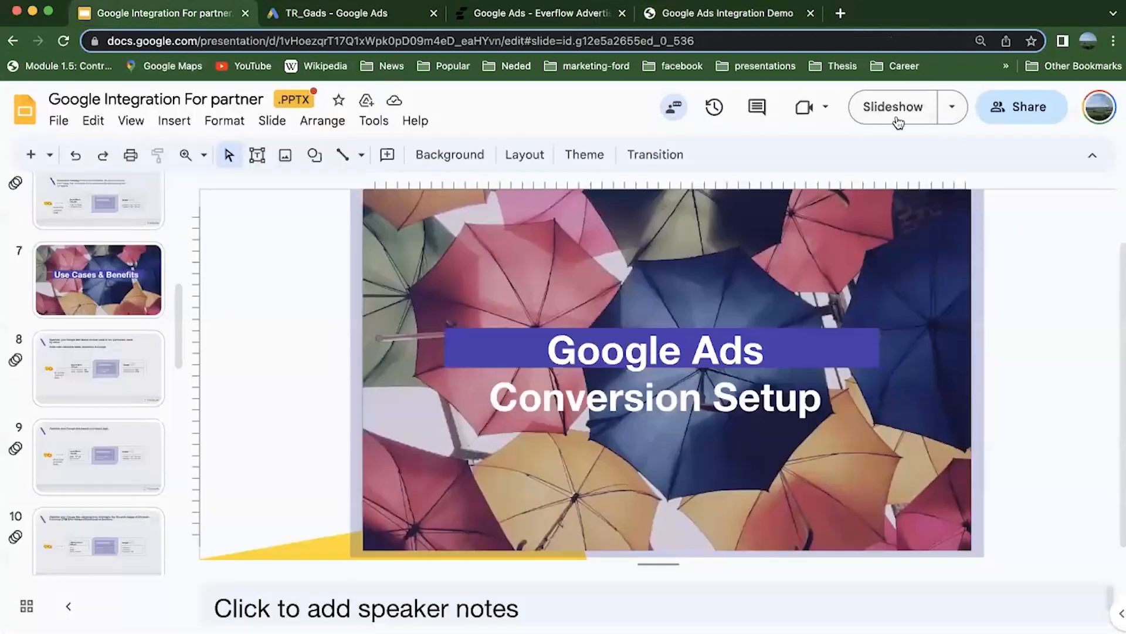
{"action": "left_click", "coordinate": [893, 107]}
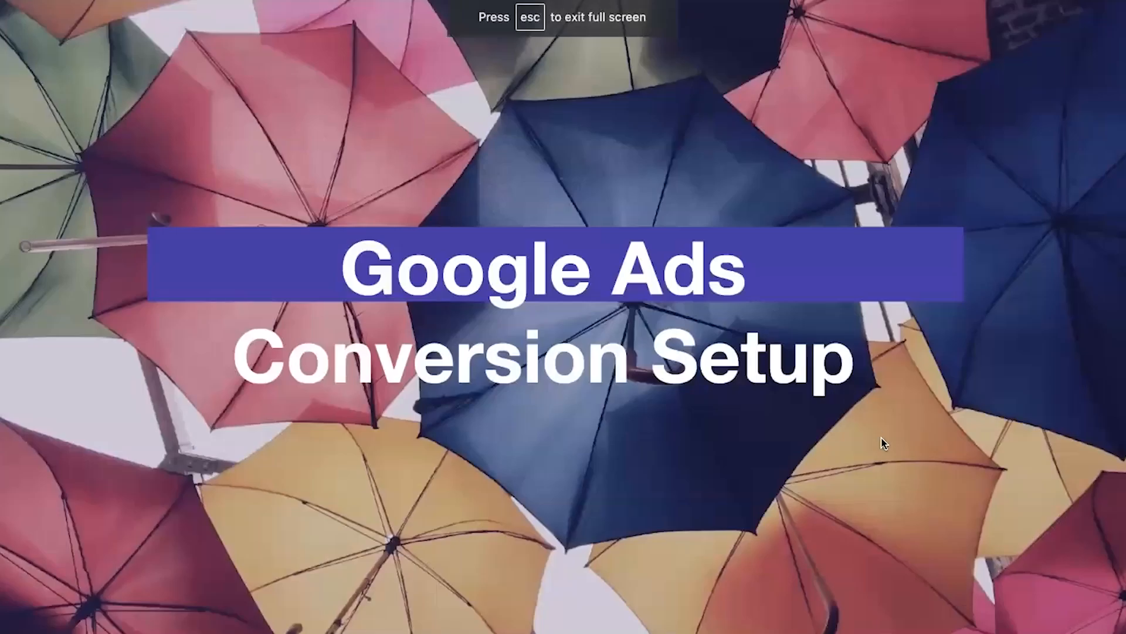
{"action": "key", "text": "Right"}
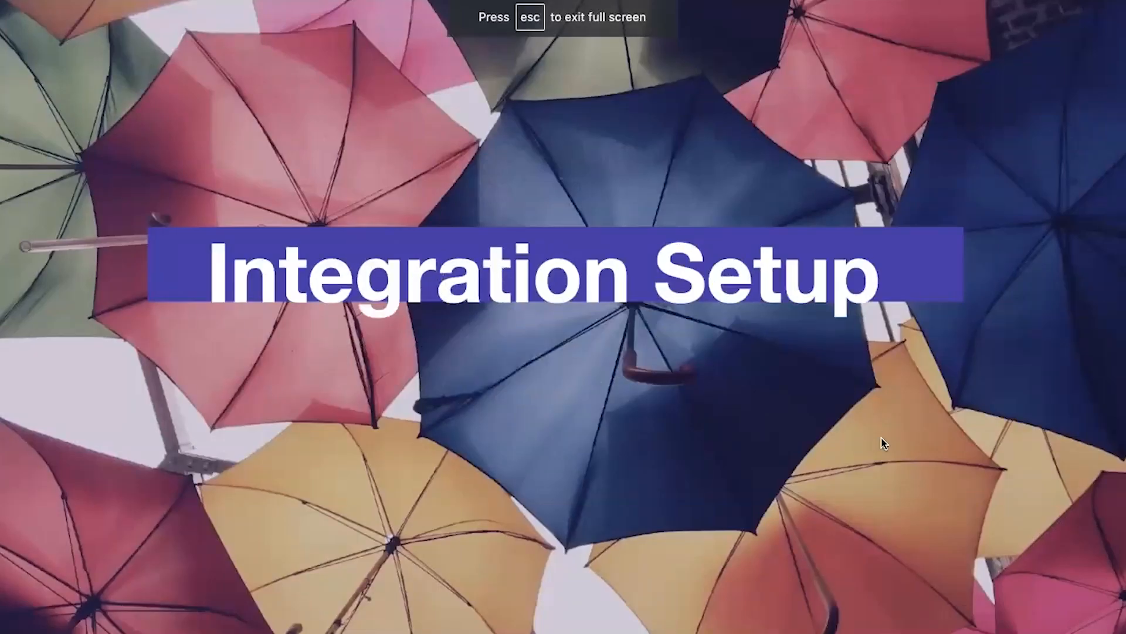
{"action": "key", "text": "Right"}
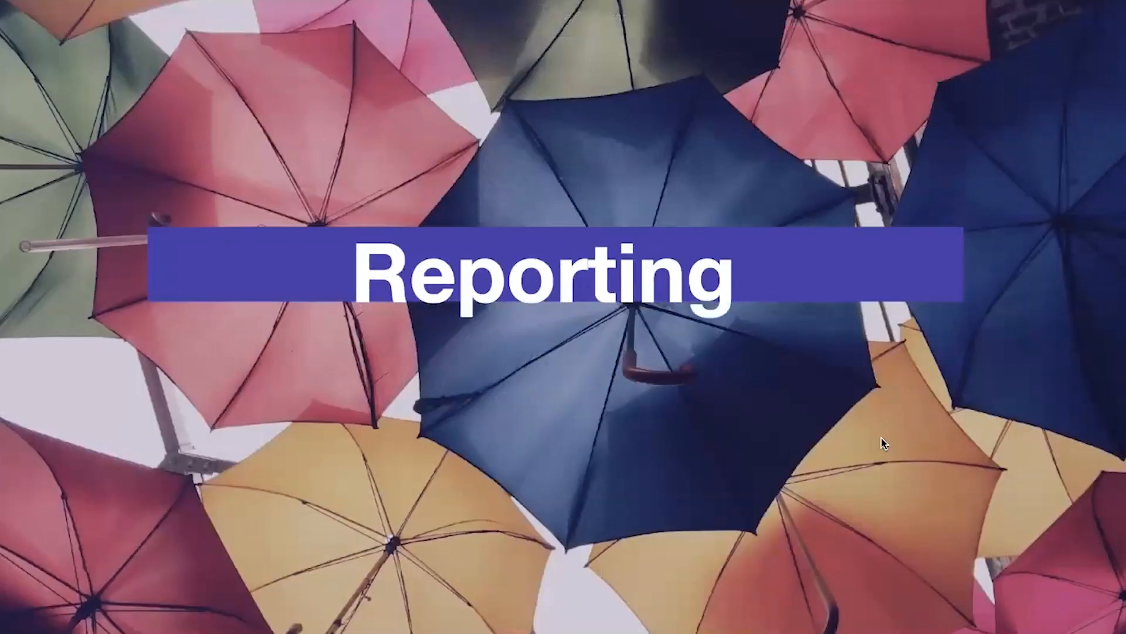
{"action": "key", "text": "Right"}
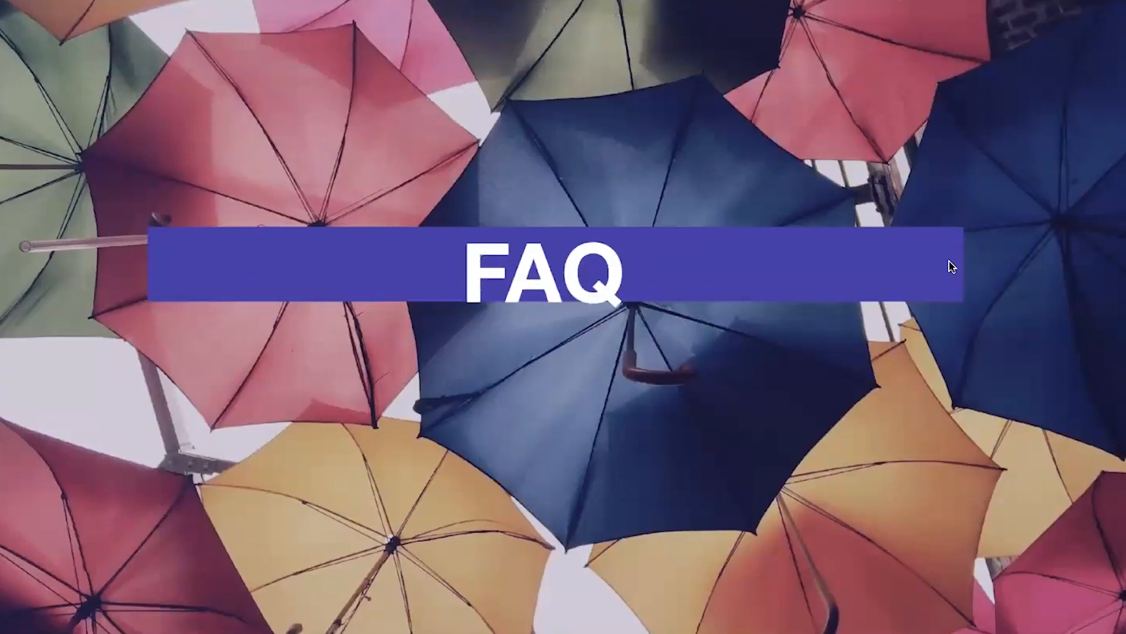
{"action": "key", "text": "Right"}
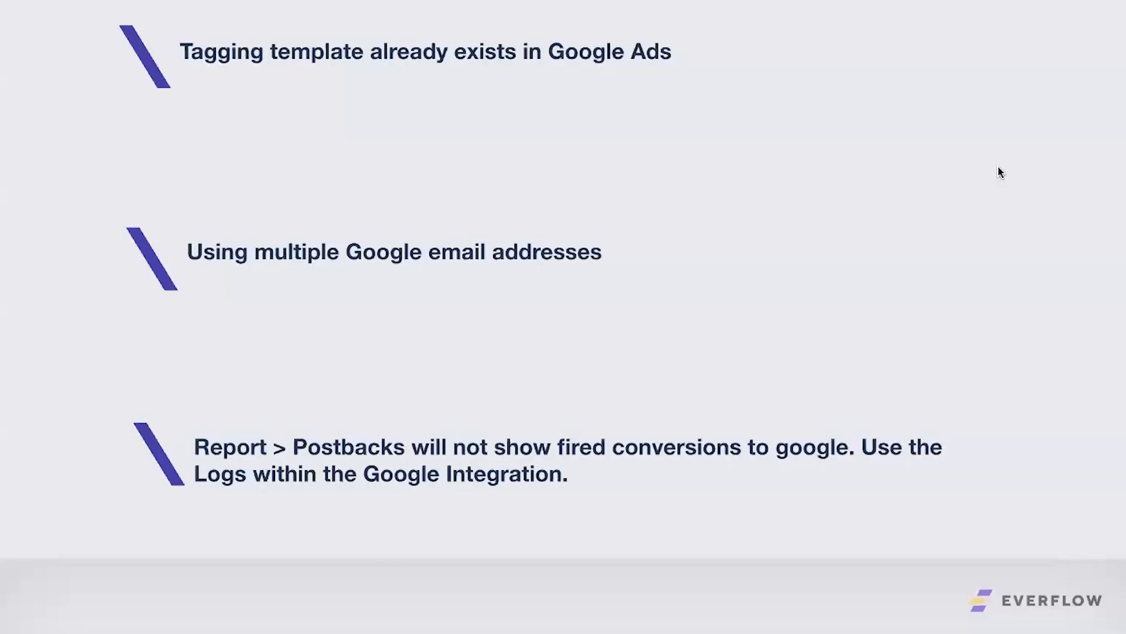